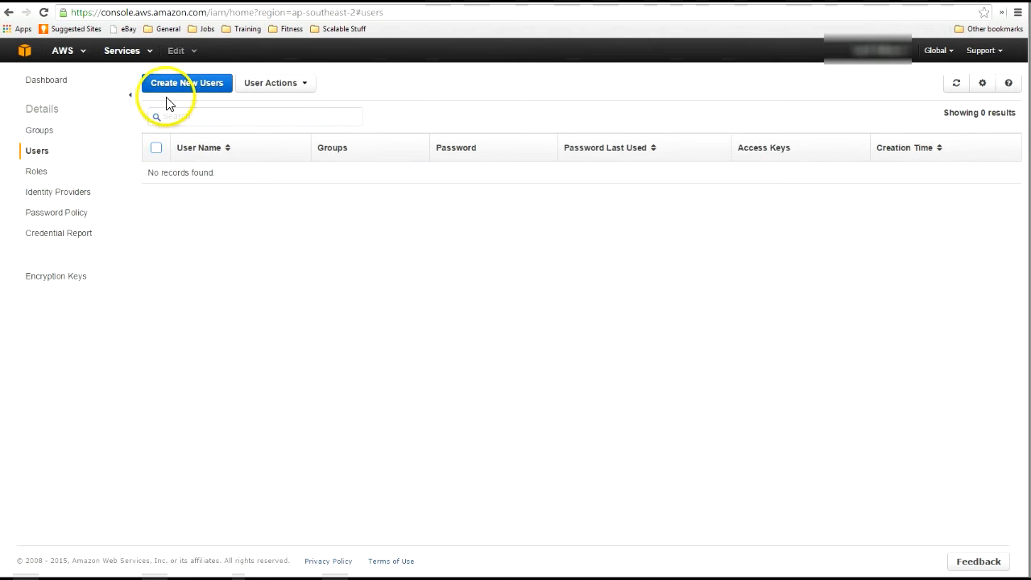
# - Create a new IAM user named VC_Access_IAM with an access key generated for it
pyautogui.click(179, 85)
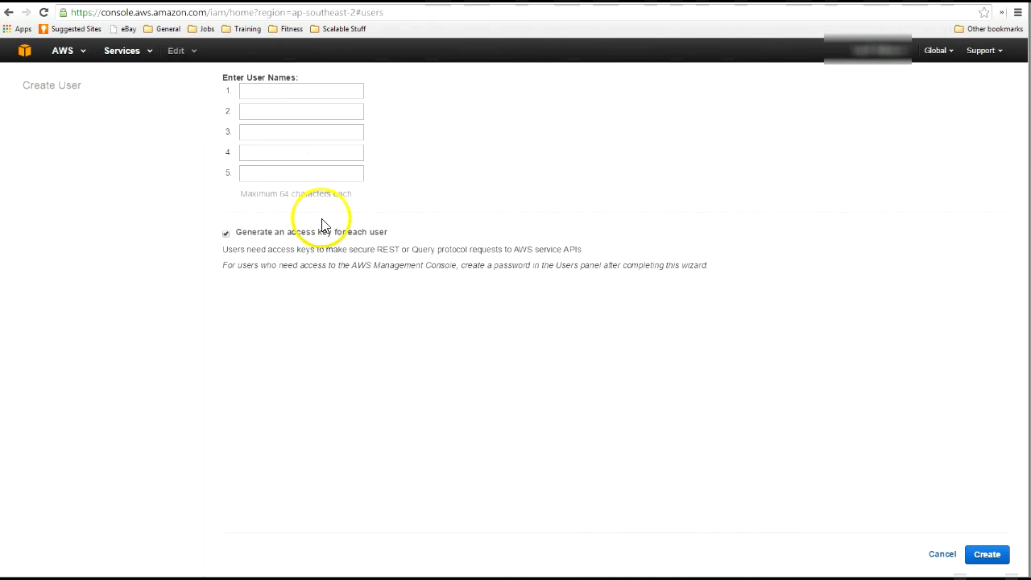
pyautogui.click(275, 91)
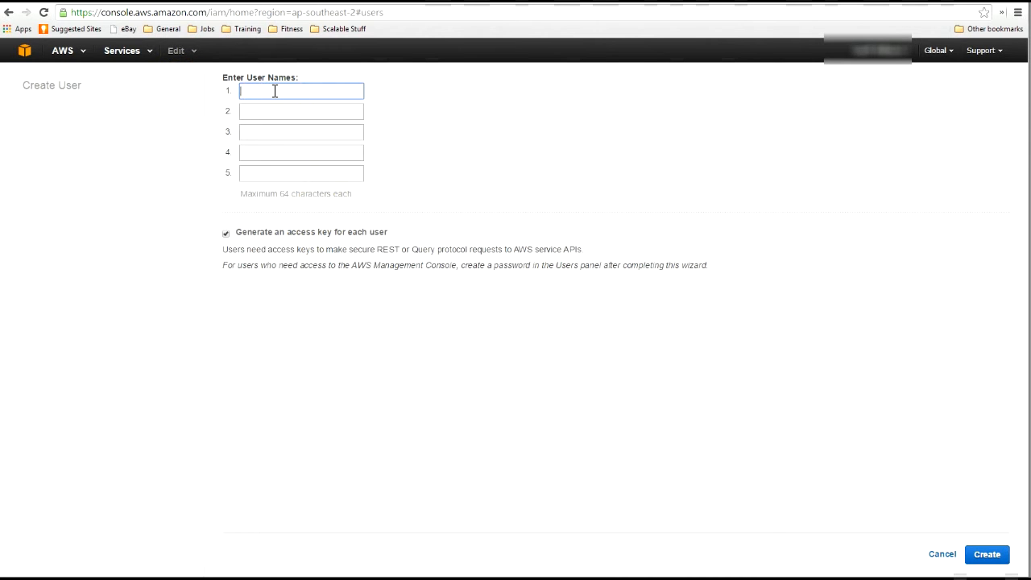
pyautogui.write('VC_ACC')
pyautogui.press('BackSpace')
pyautogui.press('BackSpace')
pyautogui.write('ccess_IAM')
pyautogui.click(988, 556)
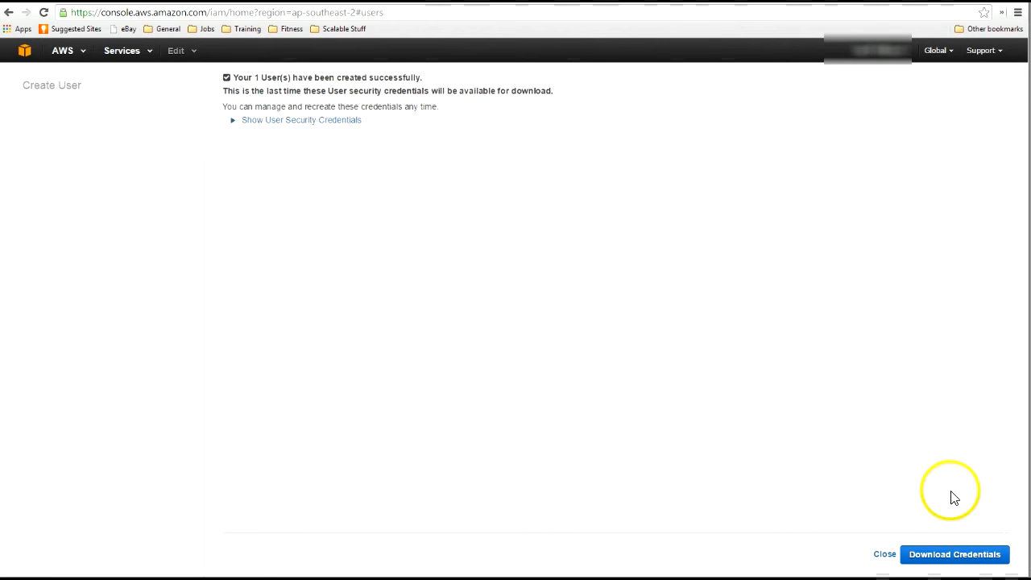
# - Download the new user's credentials as the CSV file "IAM credentials" and close the creation wizard
pyautogui.click(974, 559)
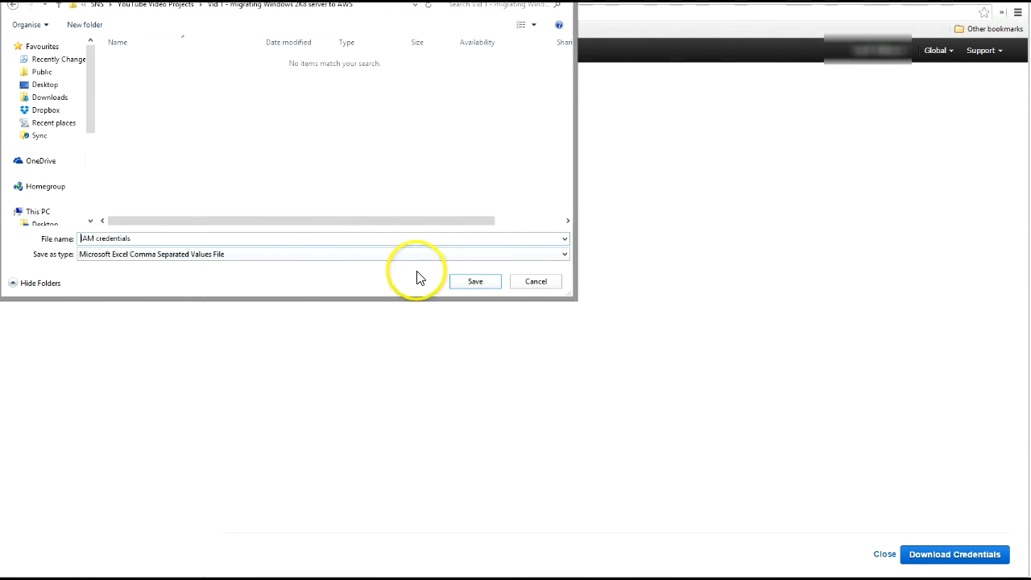
pyautogui.click(471, 286)
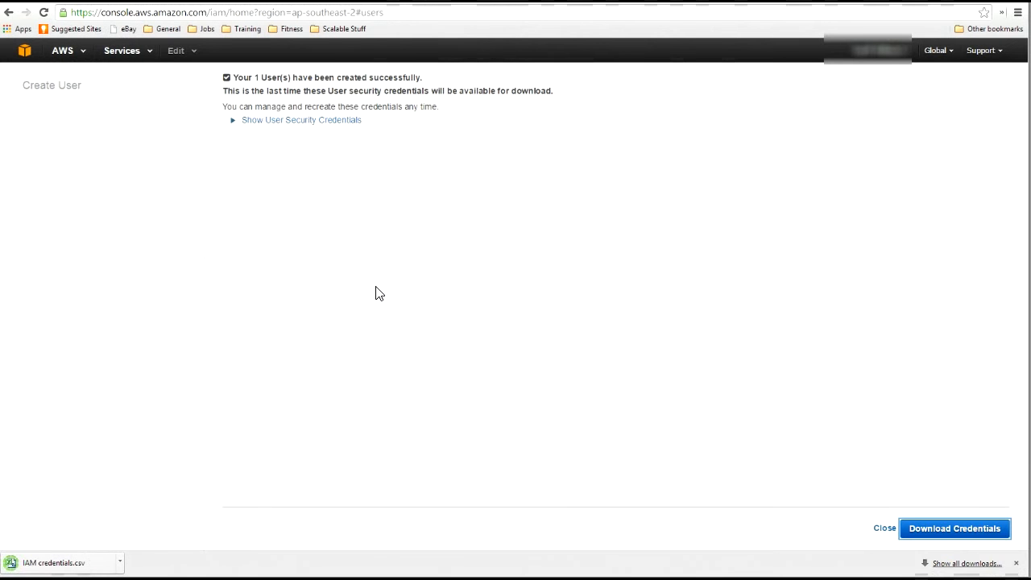
pyautogui.click(884, 528)
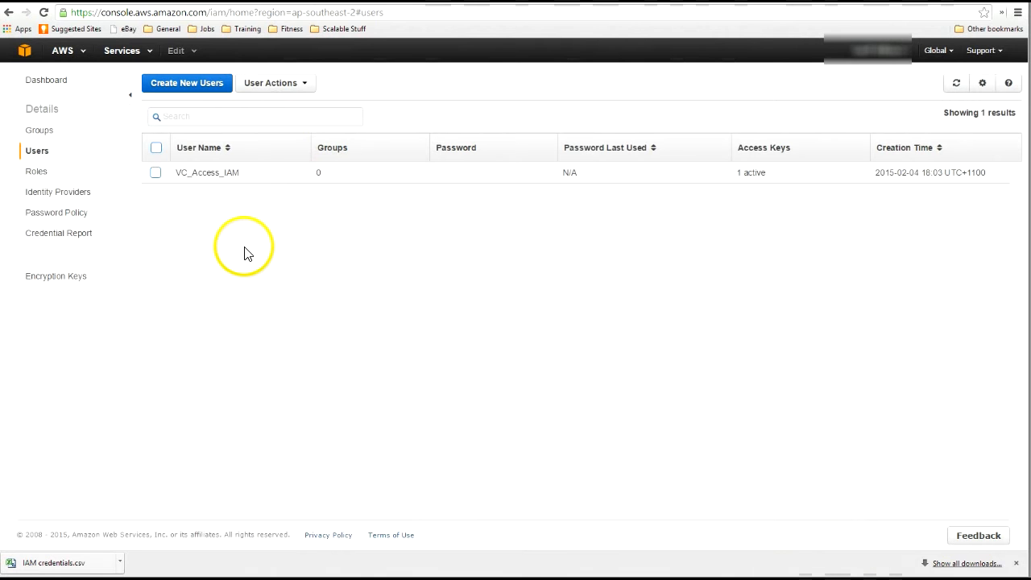
# - Attach the AWS Connector policy template to the VC_Access_IAM user and apply the policy
pyautogui.click(214, 176)
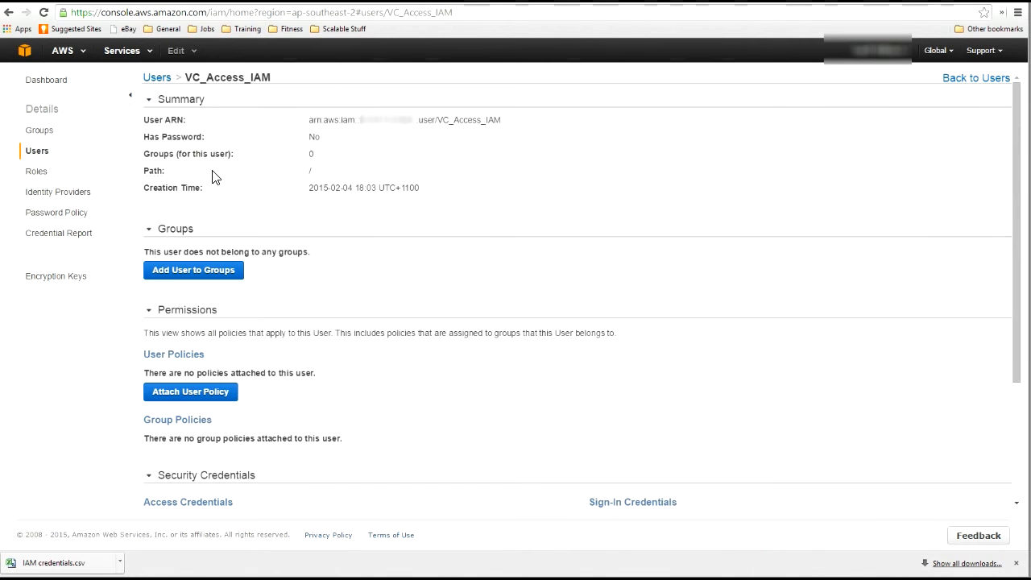
pyautogui.click(182, 393)
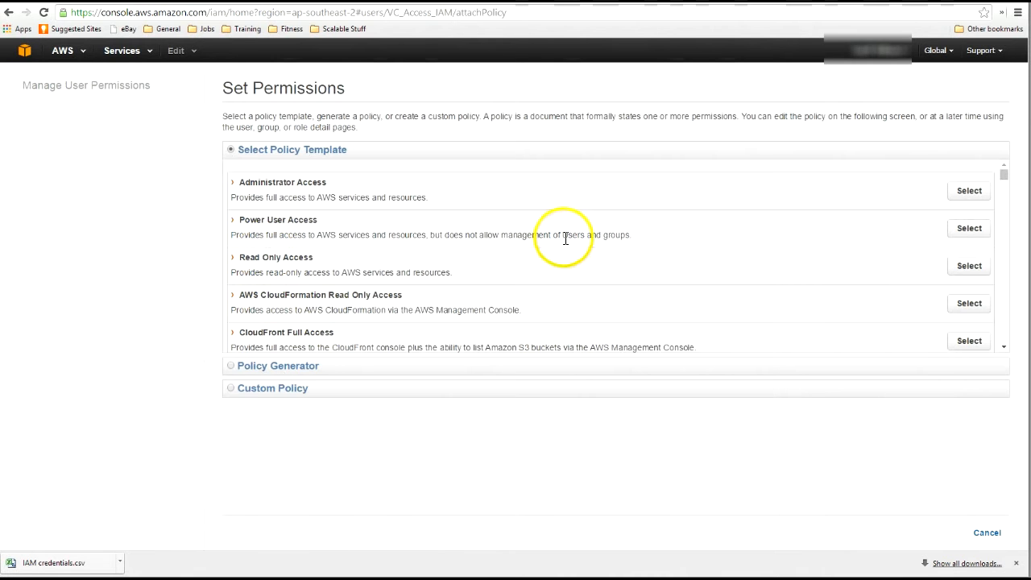
pyautogui.scroll(-8, 585, 281)
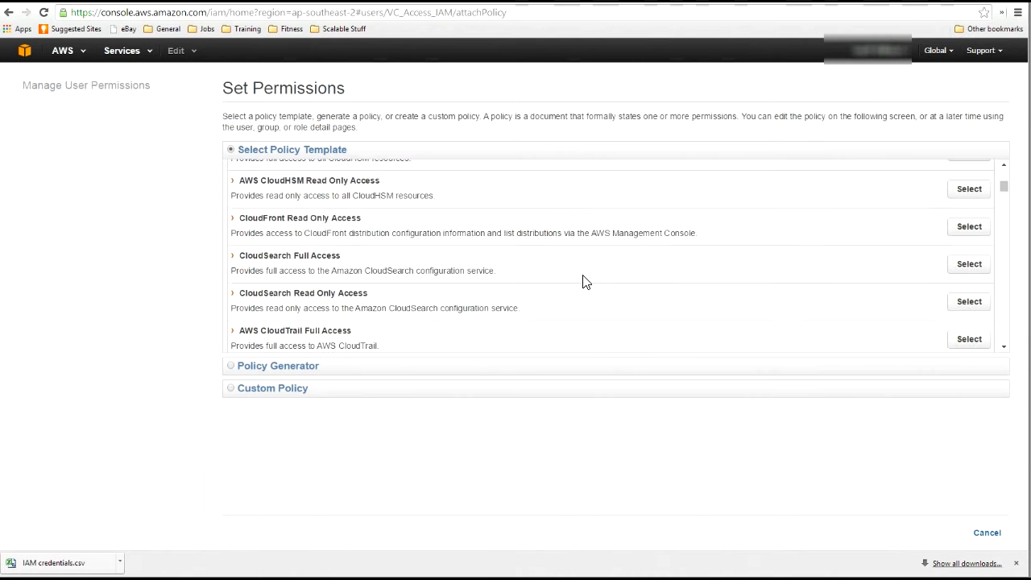
pyautogui.scroll(2, 585, 281)
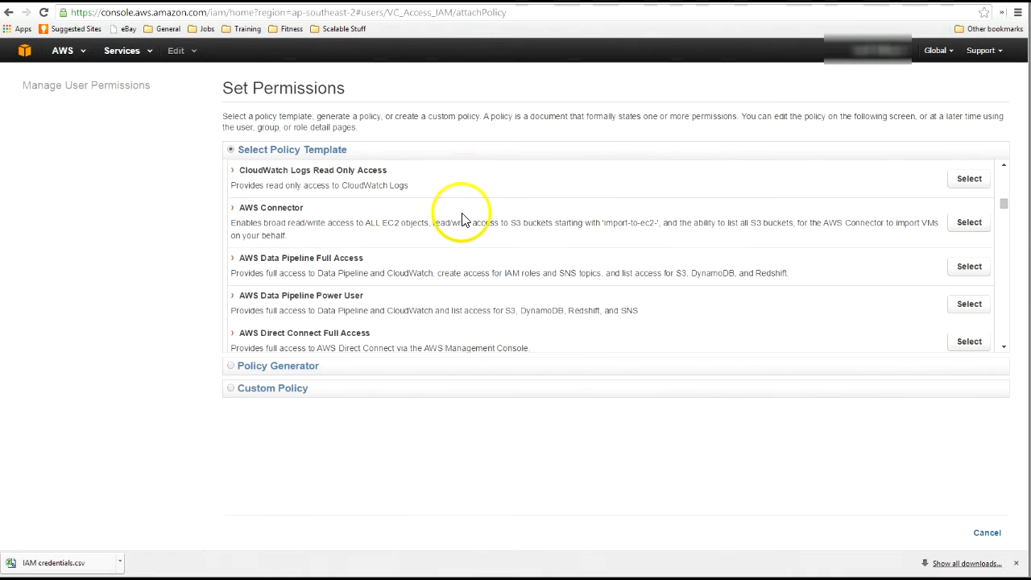
pyautogui.click(969, 222)
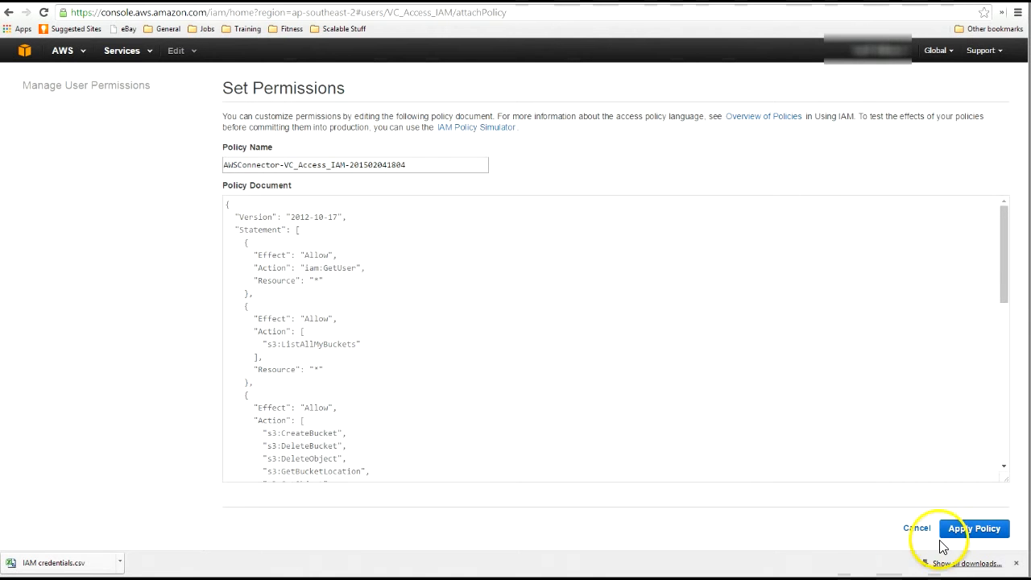
pyautogui.click(975, 530)
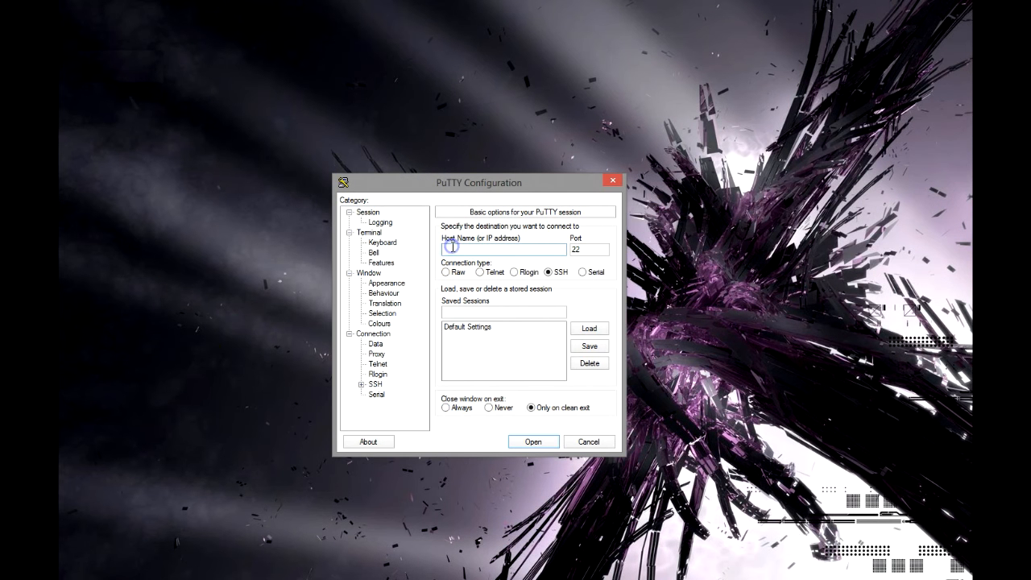
# - In PuTTY, connect over SSH to 192.168.52.130 and log in as root with the account password
pyautogui.write('192.168.52.130')
pyautogui.press('Return')
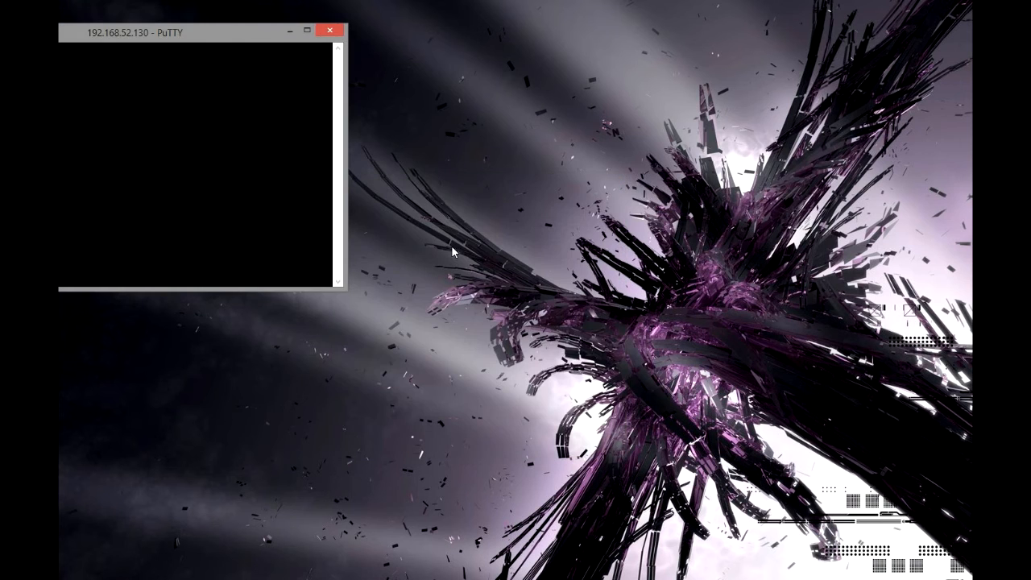
pyautogui.click(215, 37)
pyautogui.moveTo(215, 37); pyautogui.dragTo(649, 147)
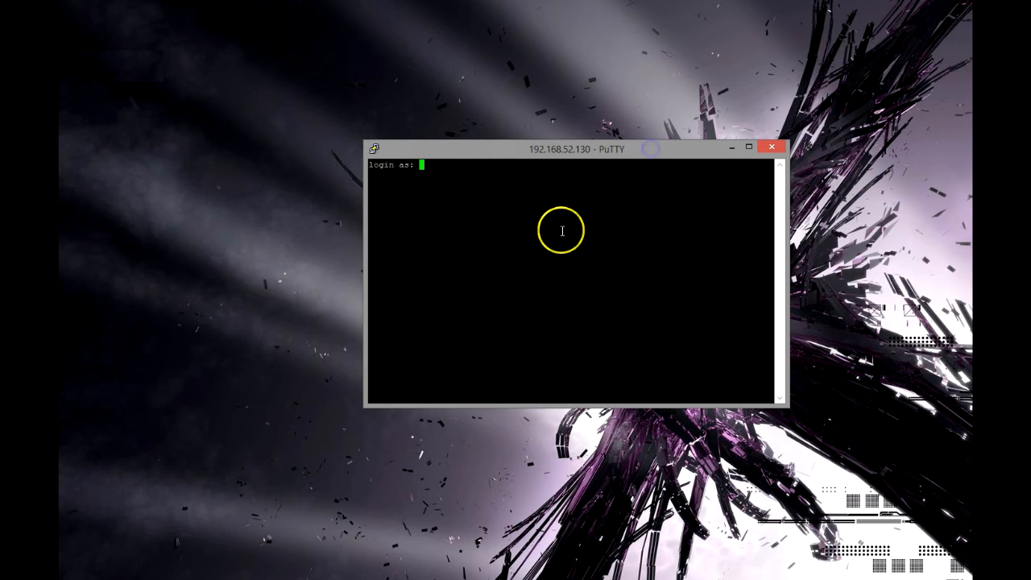
pyautogui.write('root')
pyautogui.press('Return')
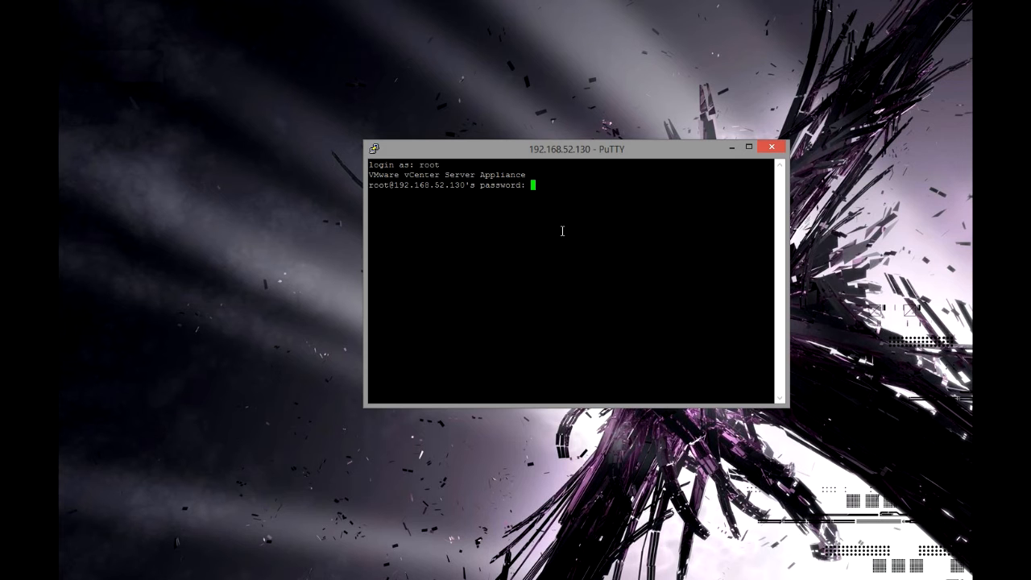
pyautogui.press('Return')
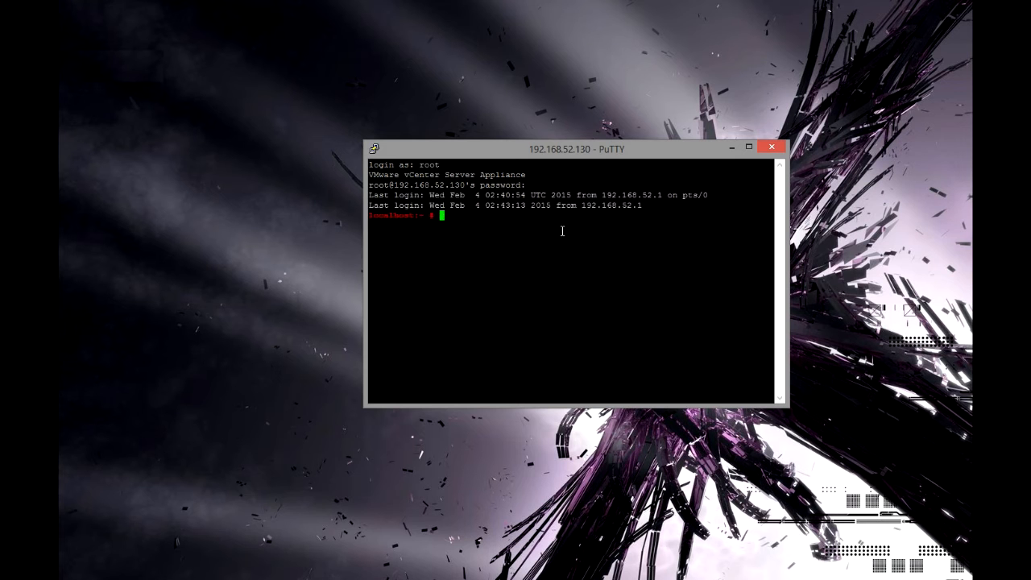
# - Add the user VC_Access_SA with useradd and set its account password with passwd
pyautogui.write('useradd VC_Access_SA')
pyautogui.press('Return')
pyautogui.write('passw')
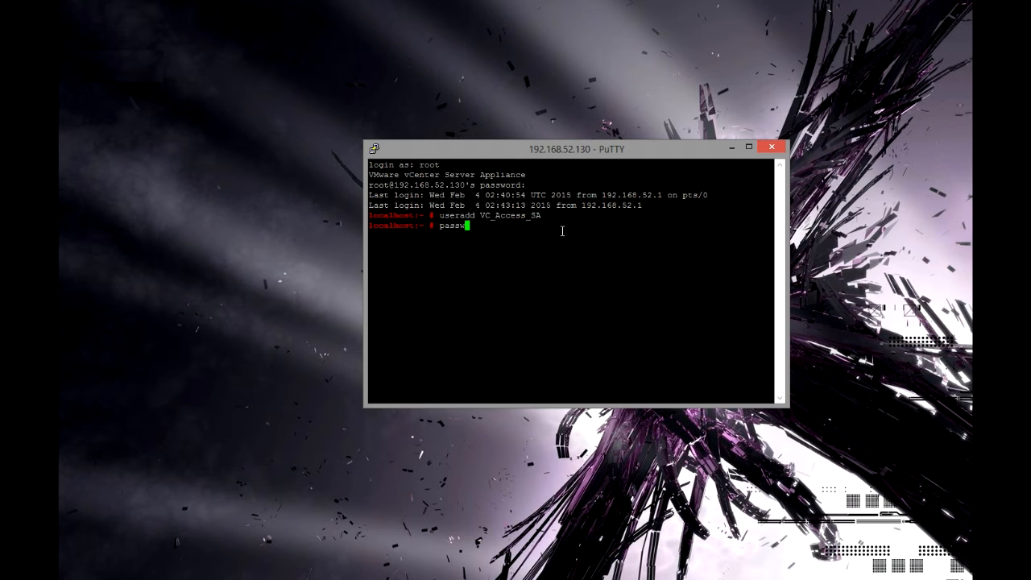
pyautogui.write('d VC_Access_SA')
pyautogui.press('Return')
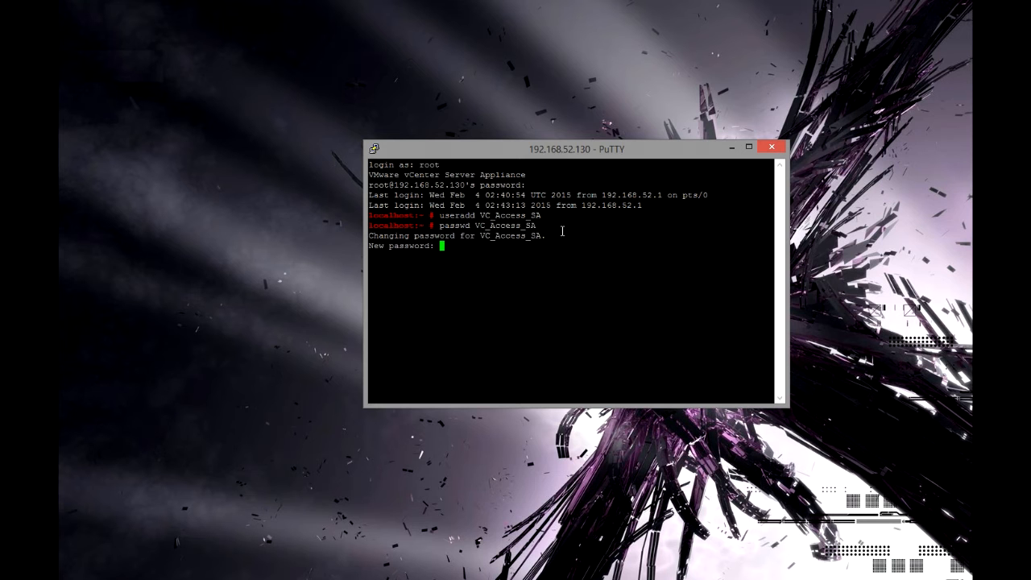
pyautogui.press('Return')
pyautogui.press('Return')
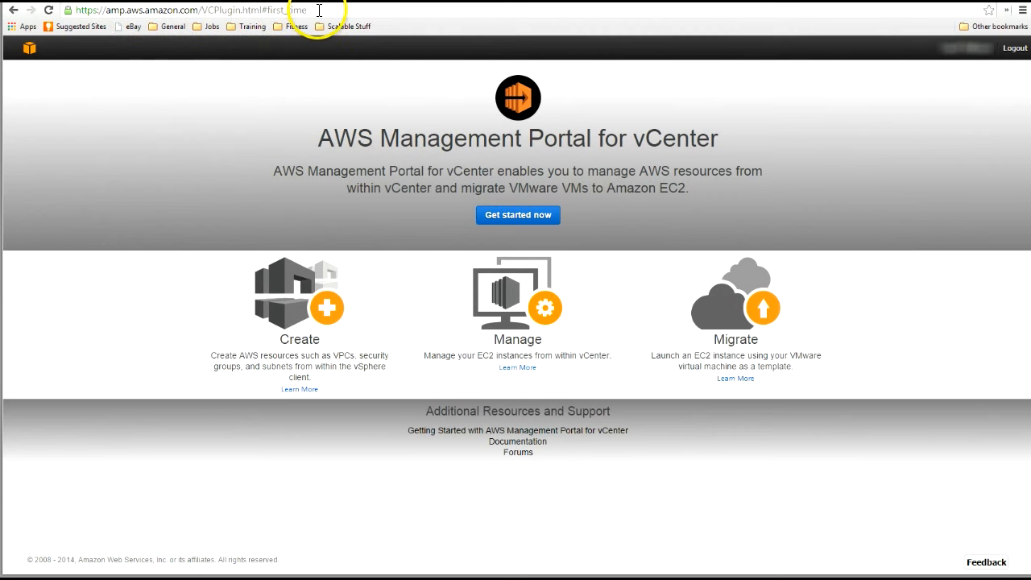
# - In the AWS Management Portal for vCenter, start the setup and choose AWS Connector as the authentication provider
pyautogui.moveTo(306, 10); pyautogui.dragTo(50, 11)
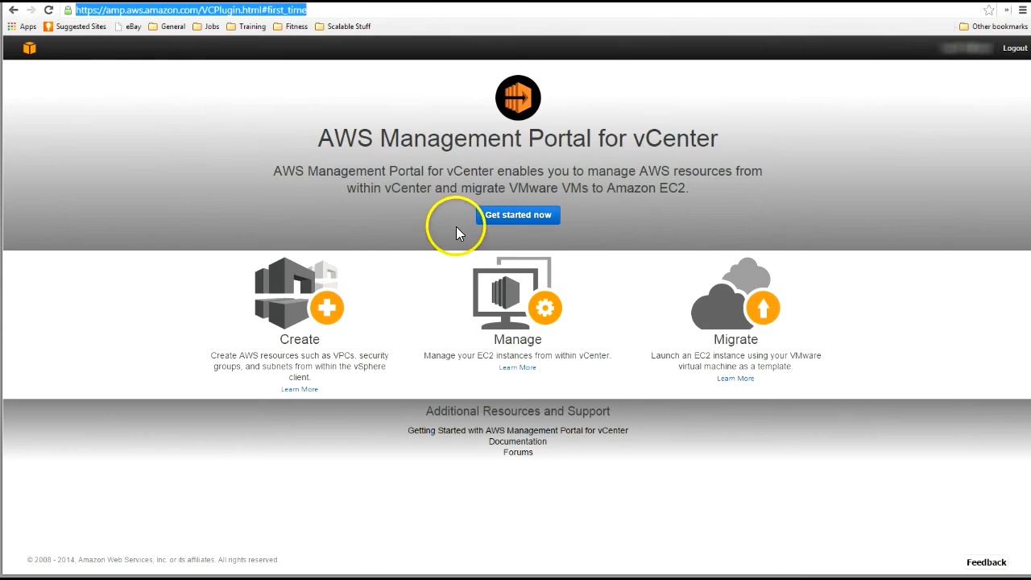
pyautogui.click(510, 223)
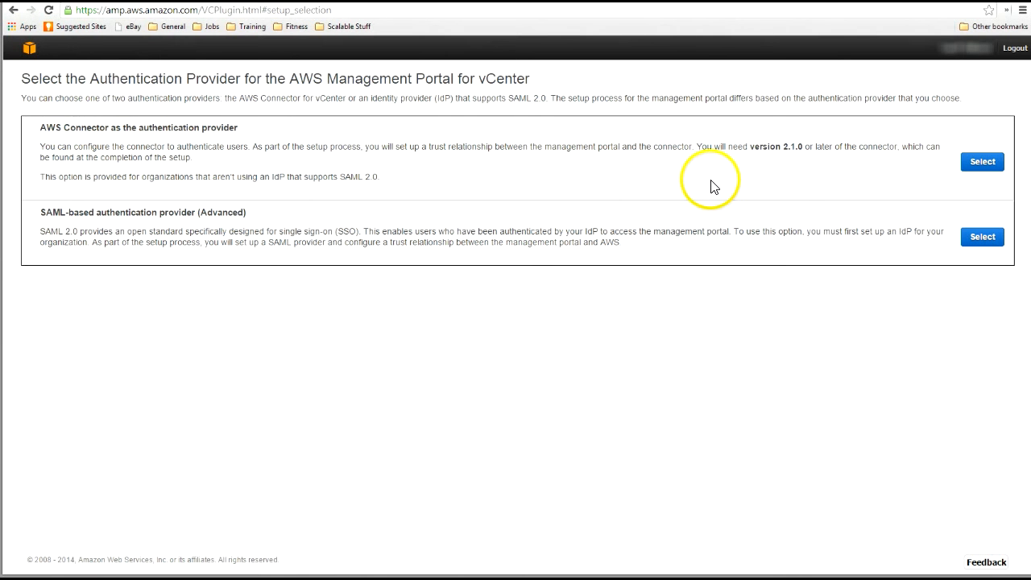
pyautogui.click(978, 162)
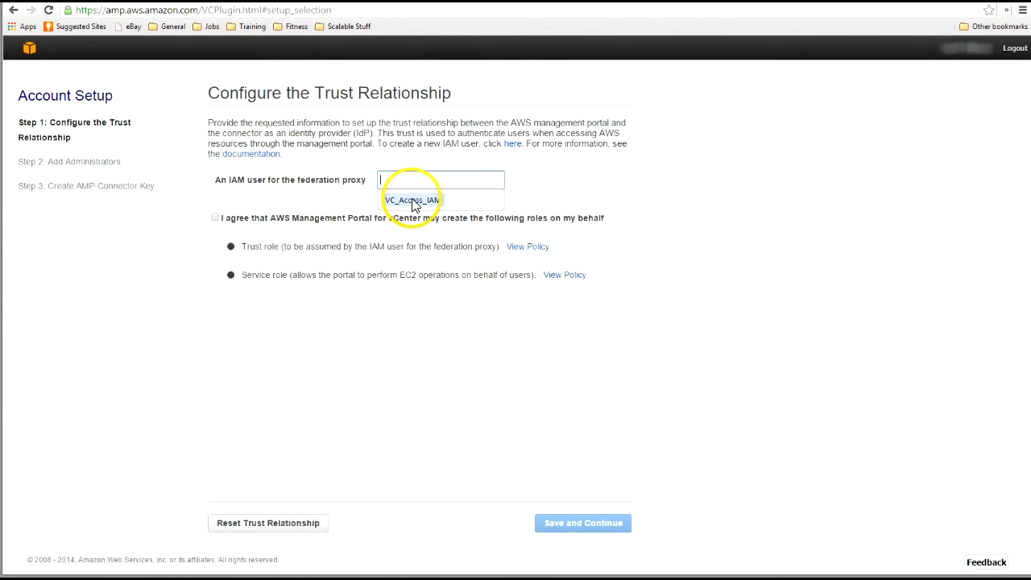
# - Configure the trust relationship with VC_Access_IAM as federation proxy user, agree to the role creation, and save
pyautogui.click(412, 201)
pyautogui.click(214, 217)
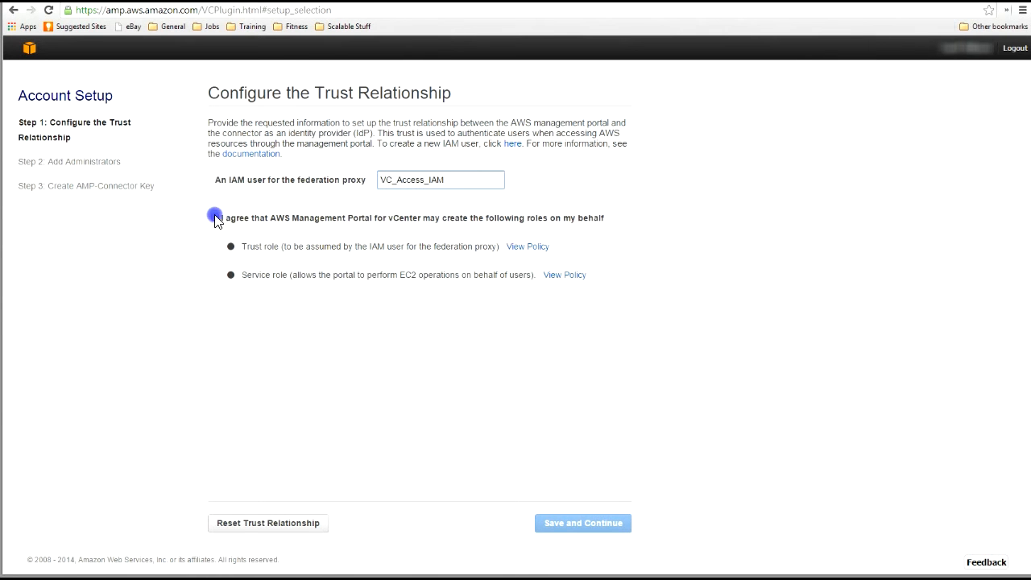
pyautogui.click(607, 527)
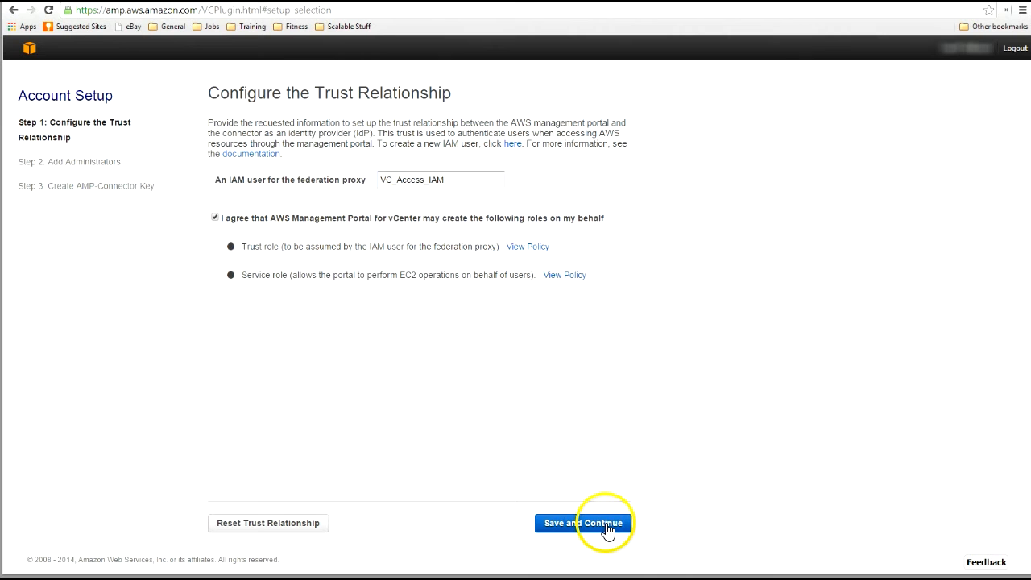
pyautogui.click(606, 528)
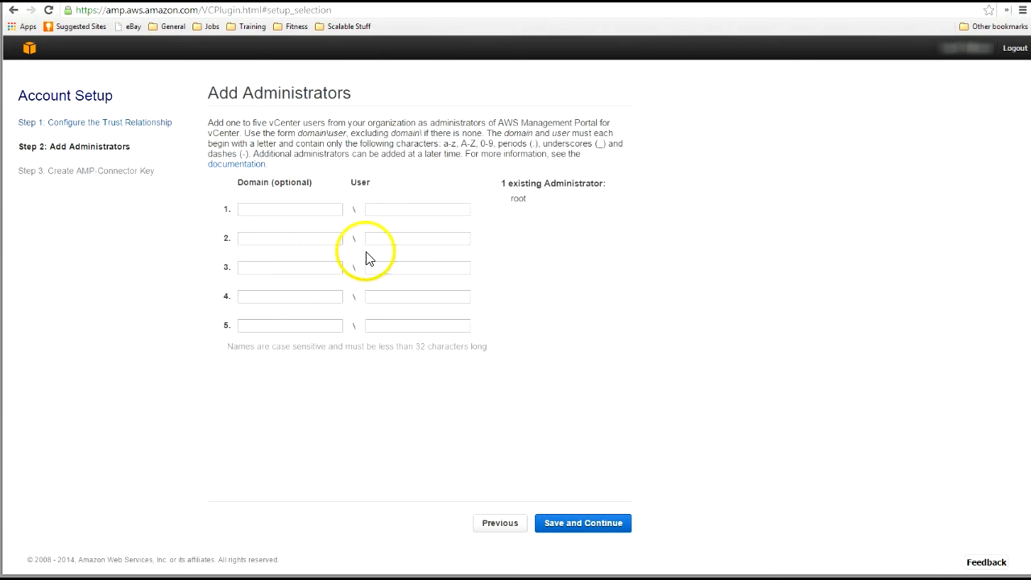
# - Add root as the first administrator without a domain and save
pyautogui.click(384, 209)
pyautogui.write('r')
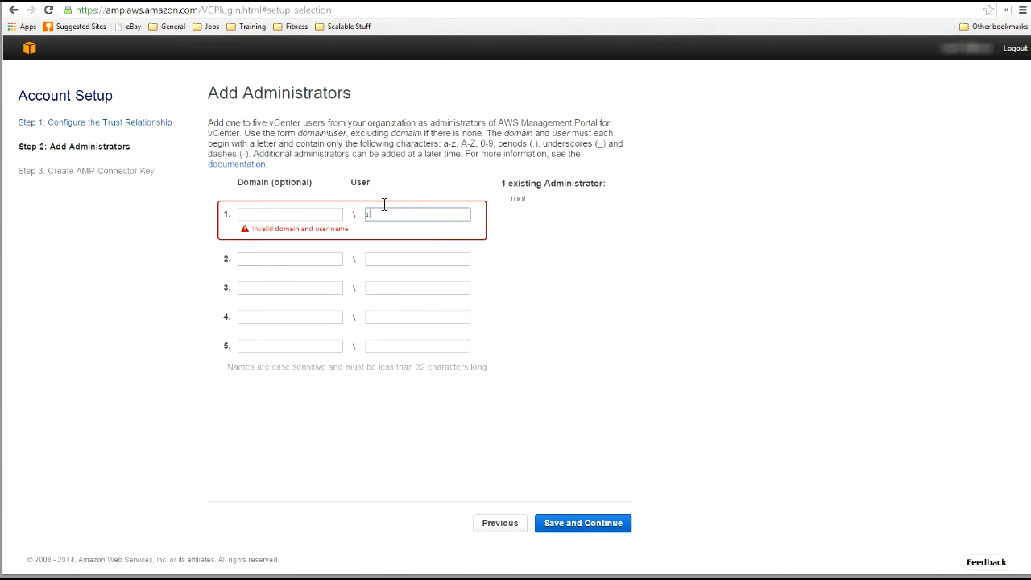
pyautogui.write('oot')
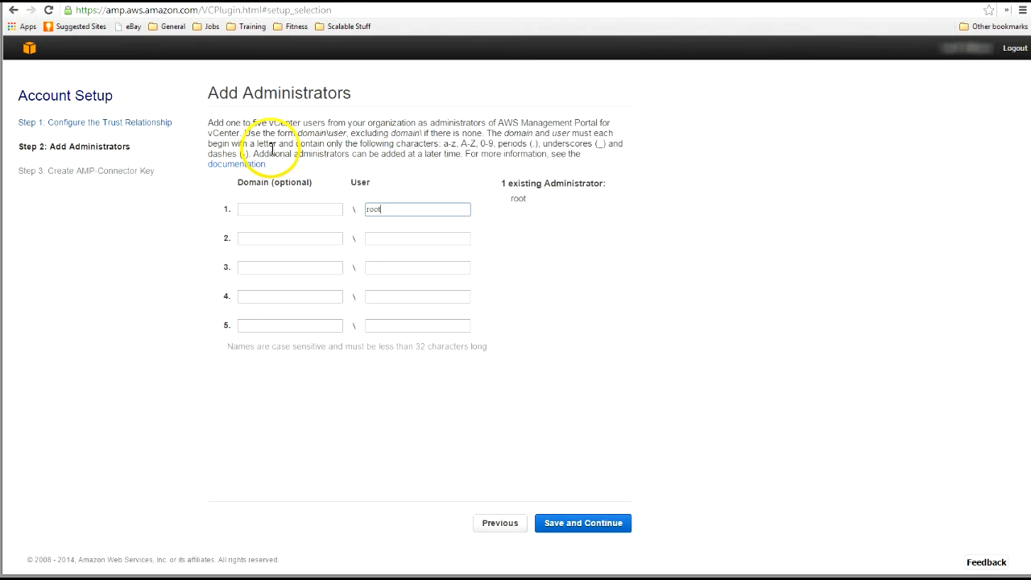
pyautogui.click(587, 525)
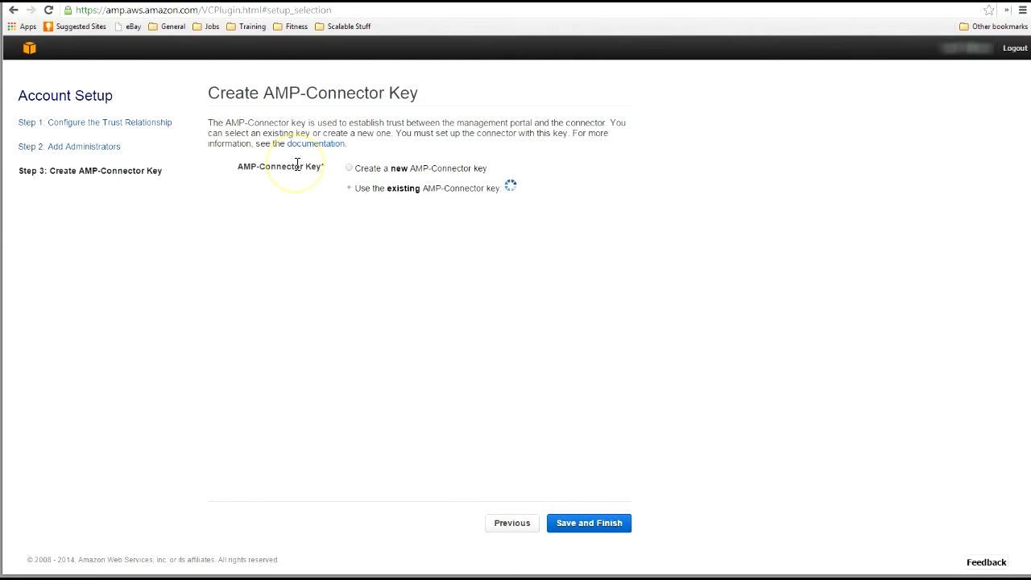
# - Create a new AMP-Connector key named VC_Access_Key
pyautogui.click(350, 169)
pyautogui.click(387, 219)
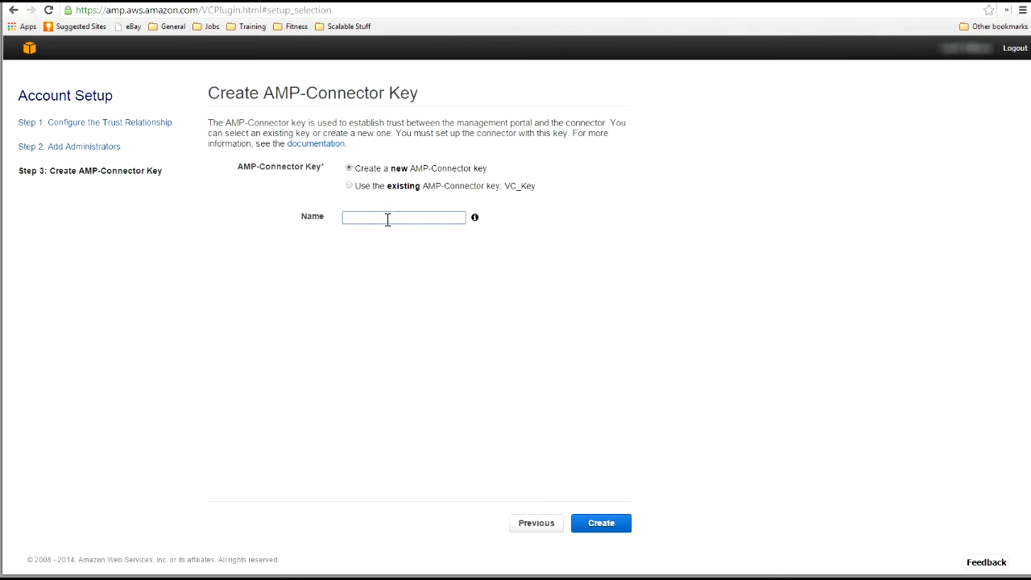
pyautogui.write('VC_Access_Key')
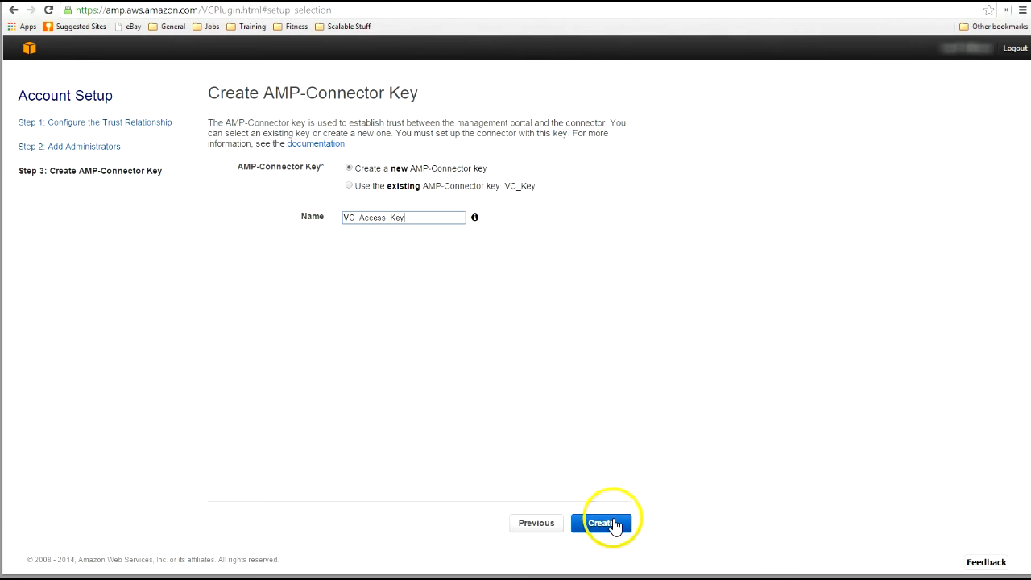
pyautogui.click(614, 524)
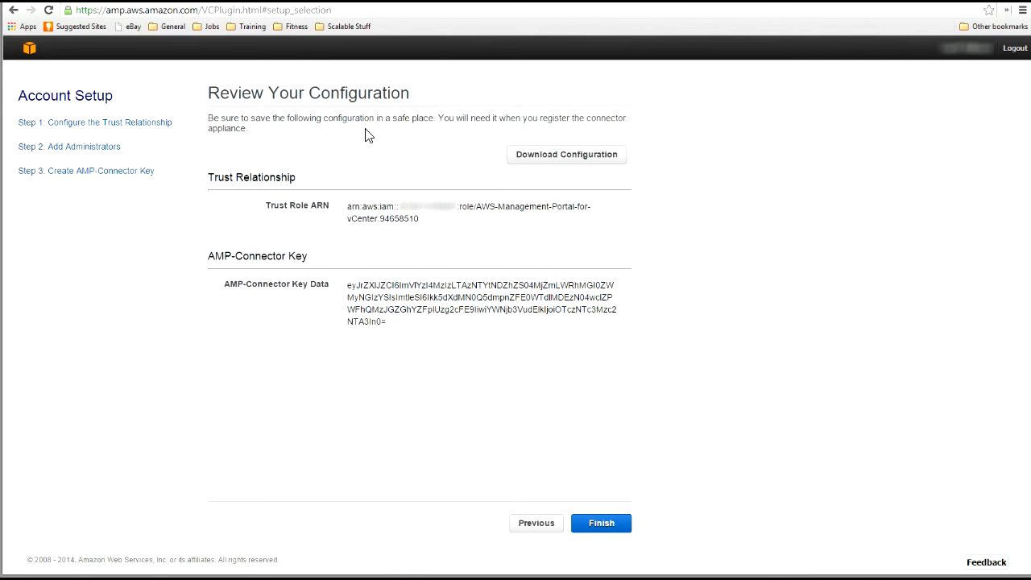
# - Download the portal configuration as a text document named AMP_Config and finish the account setup
pyautogui.click(577, 155)
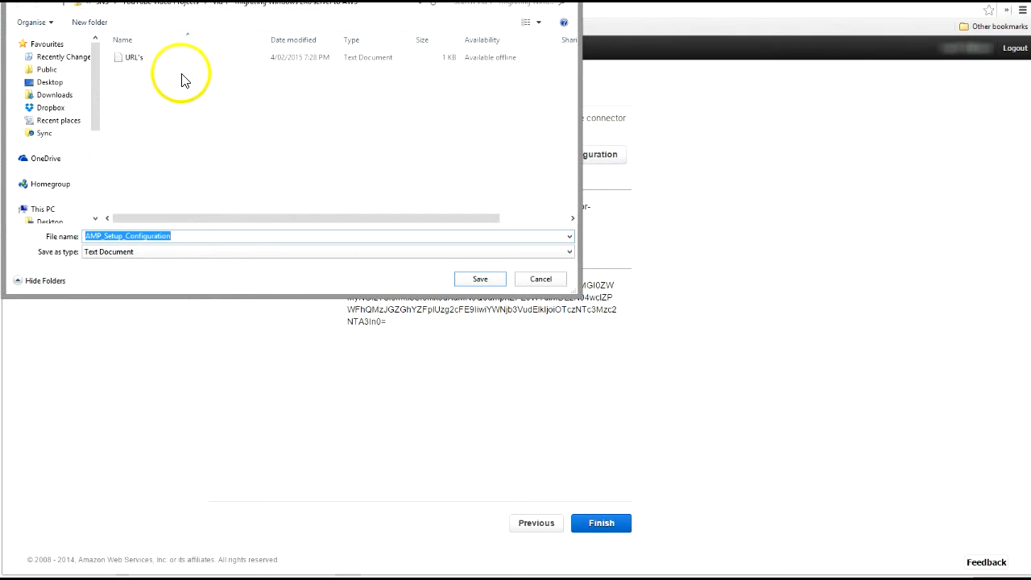
pyautogui.moveTo(139, 0); pyautogui.dragTo(168, 50)
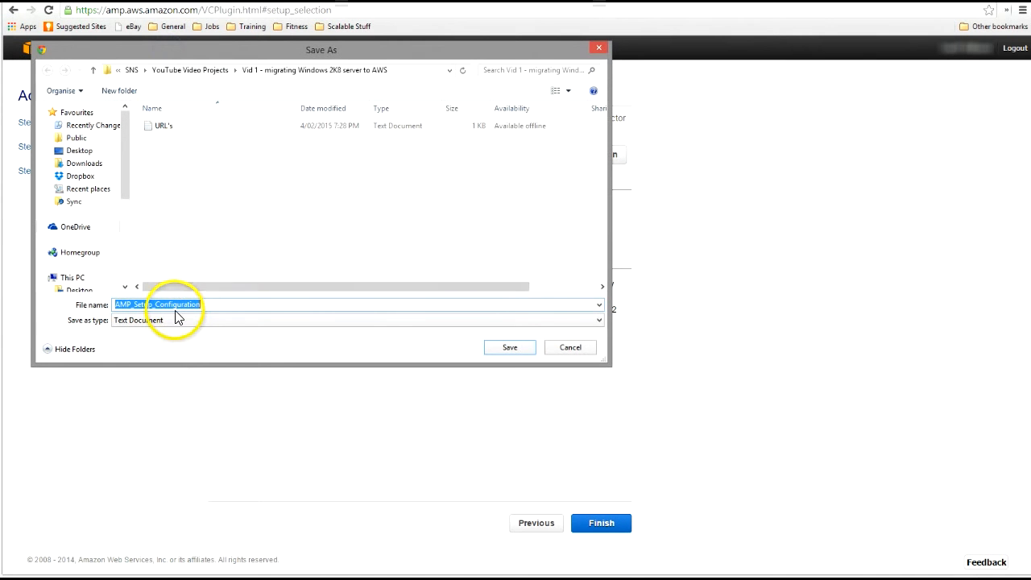
pyautogui.click(129, 306)
pyautogui.moveTo(204, 307); pyautogui.dragTo(86, 298)
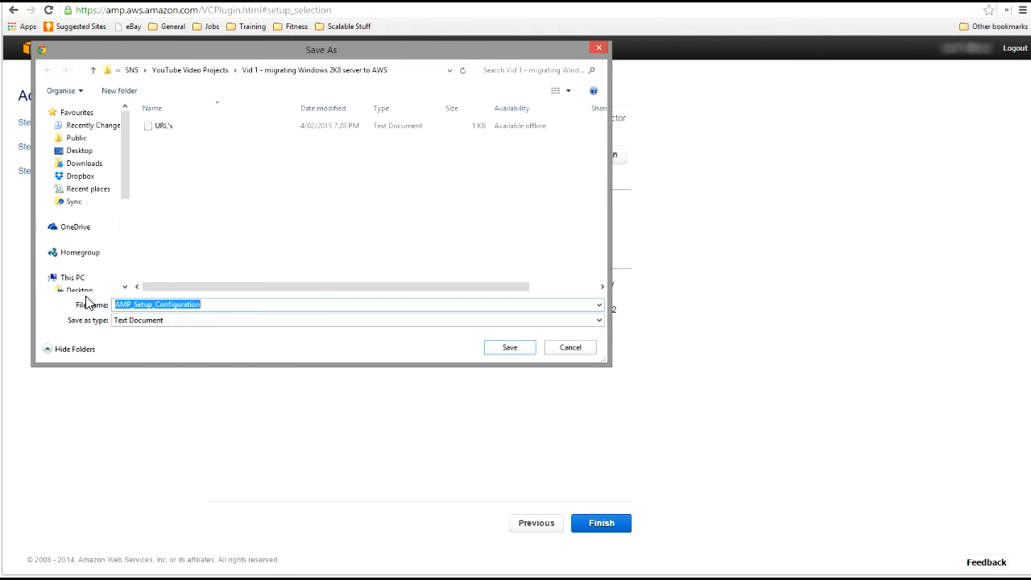
pyautogui.write('AMP')
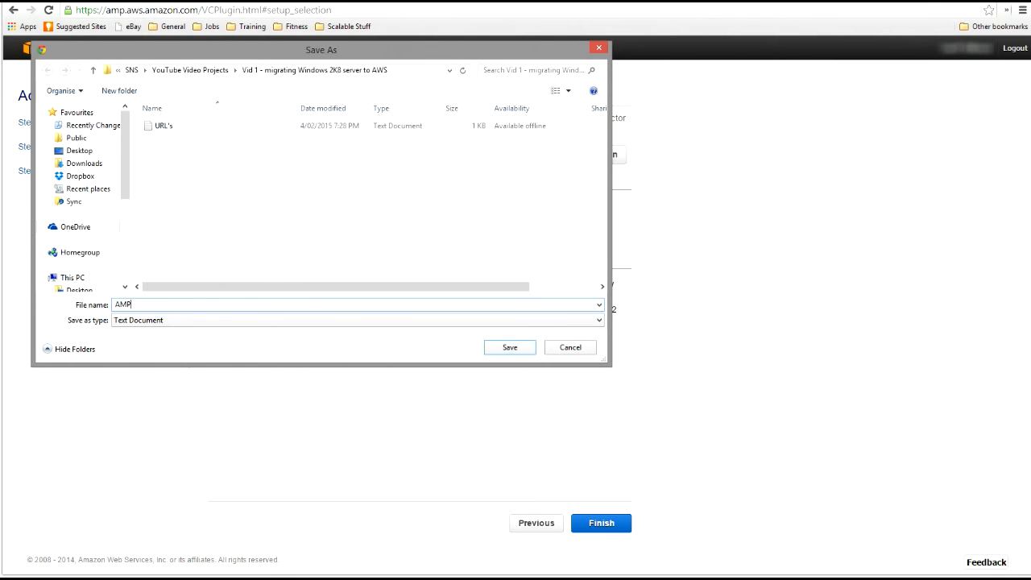
pyautogui.write('_Config')
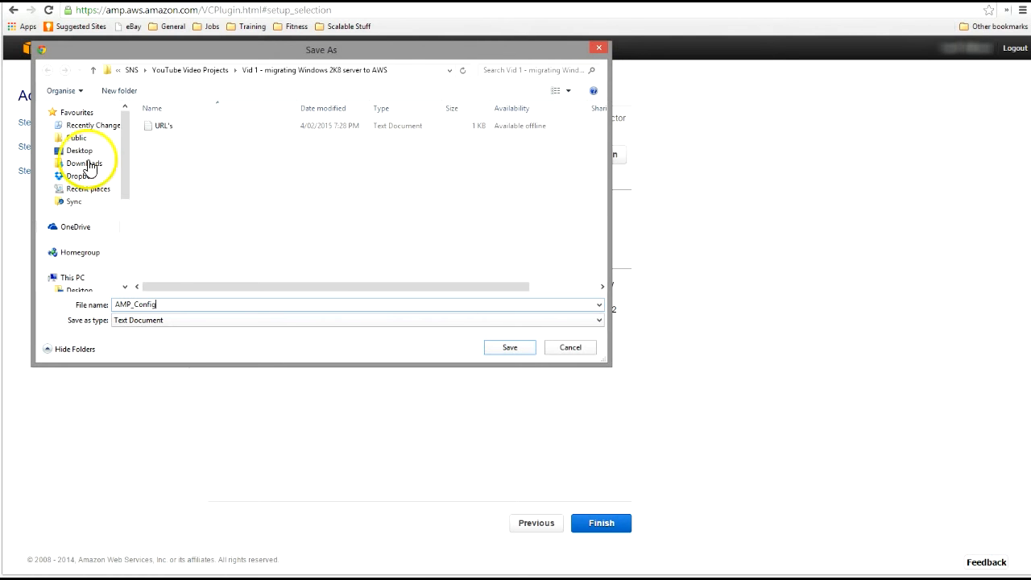
pyautogui.click(513, 347)
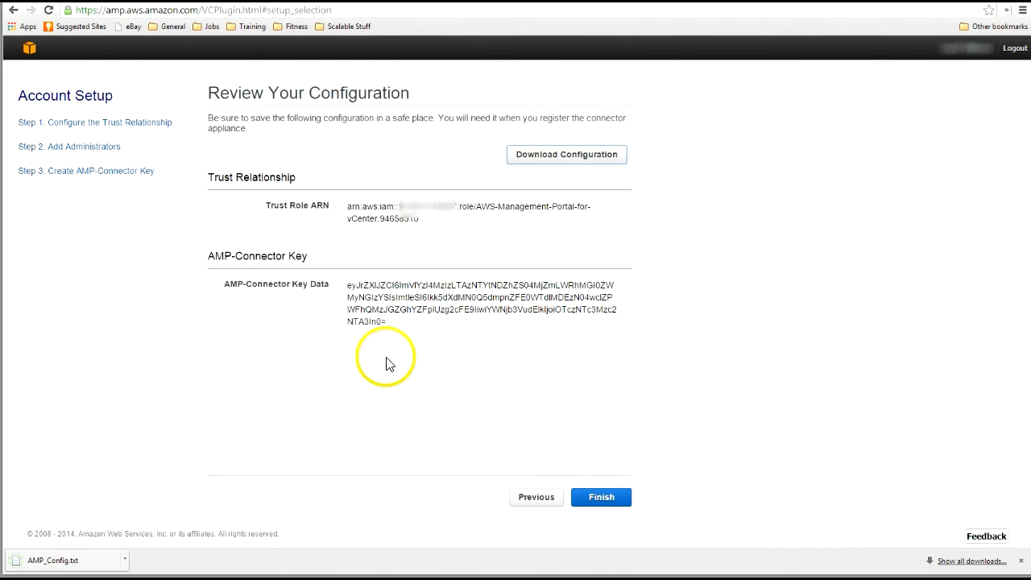
pyautogui.click(600, 499)
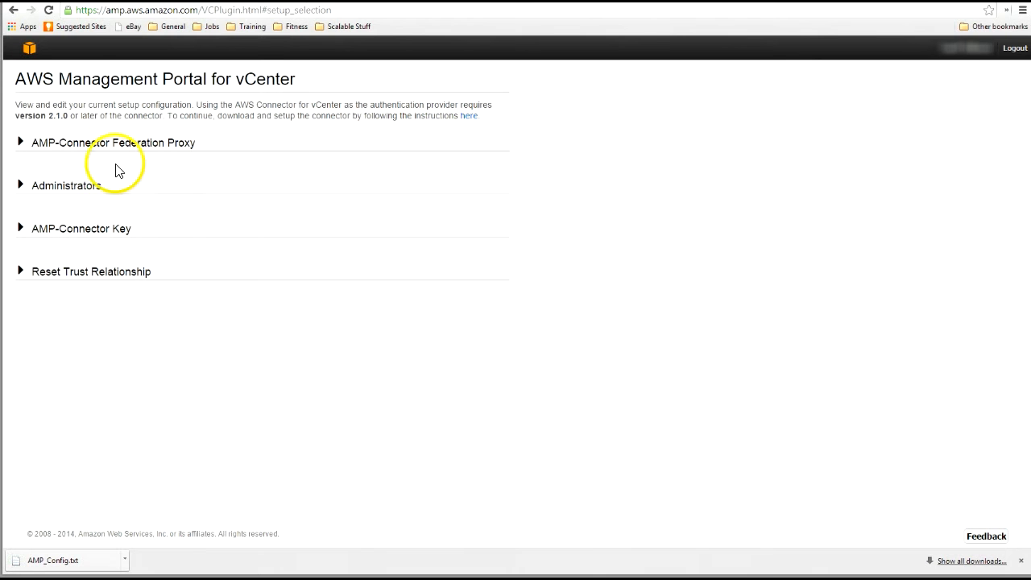
# - Review the federation proxy, administrators and AMP-Connector key sections of the current setup configuration
pyautogui.click(110, 143)
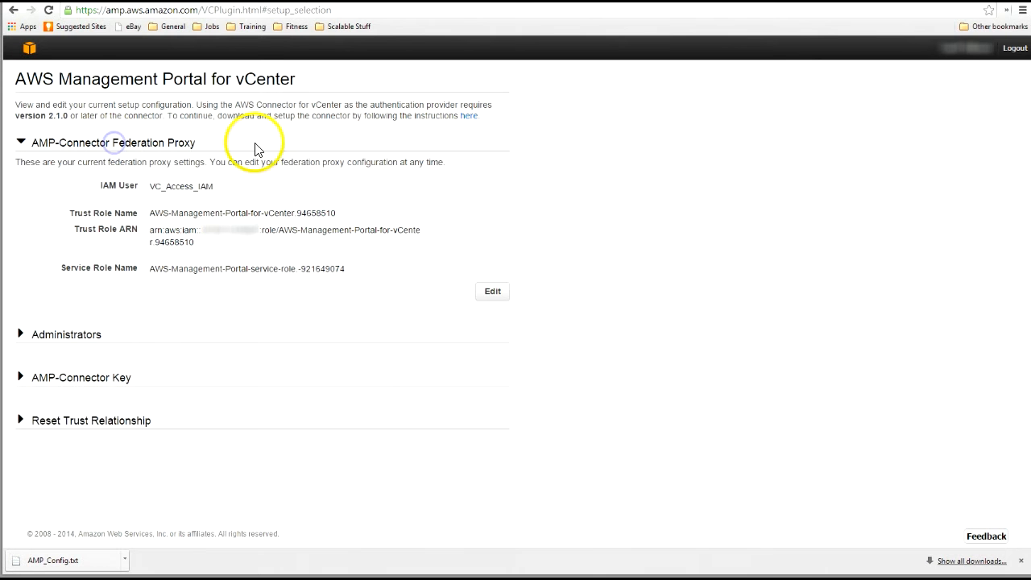
pyautogui.click(75, 333)
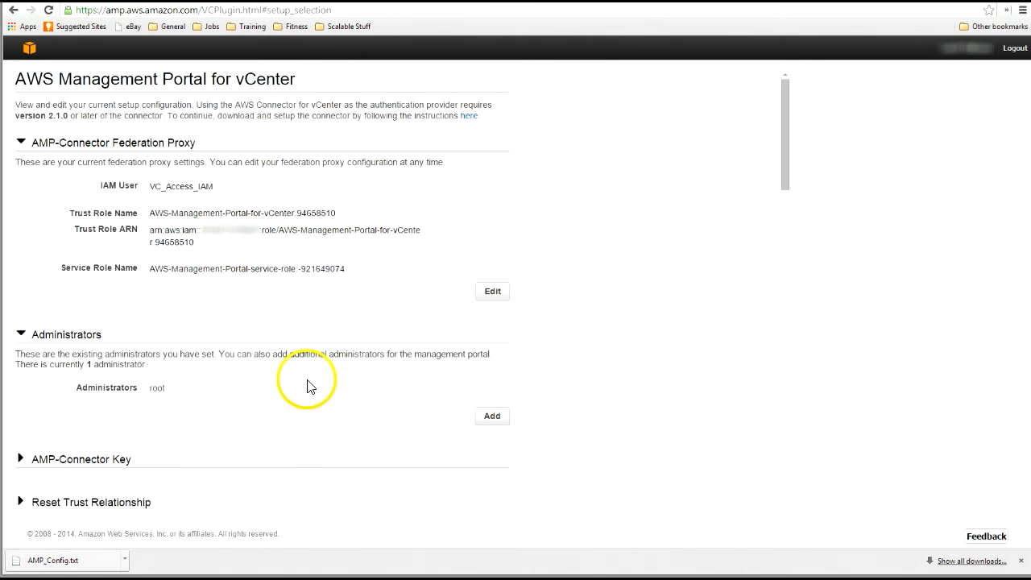
pyautogui.click(98, 462)
pyautogui.scroll(-2, 307, 371)
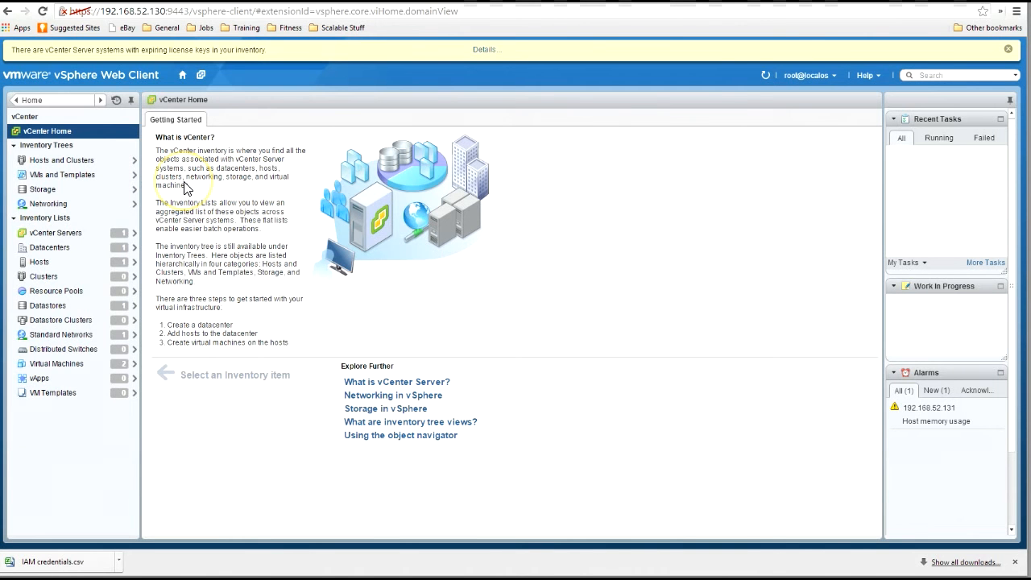
# - In the vSphere Web Client, start deploying an OVF template on host 192.168.52.131 from the local file AWS-Connector.ova
pyautogui.click(94, 160)
pyautogui.click(94, 161)
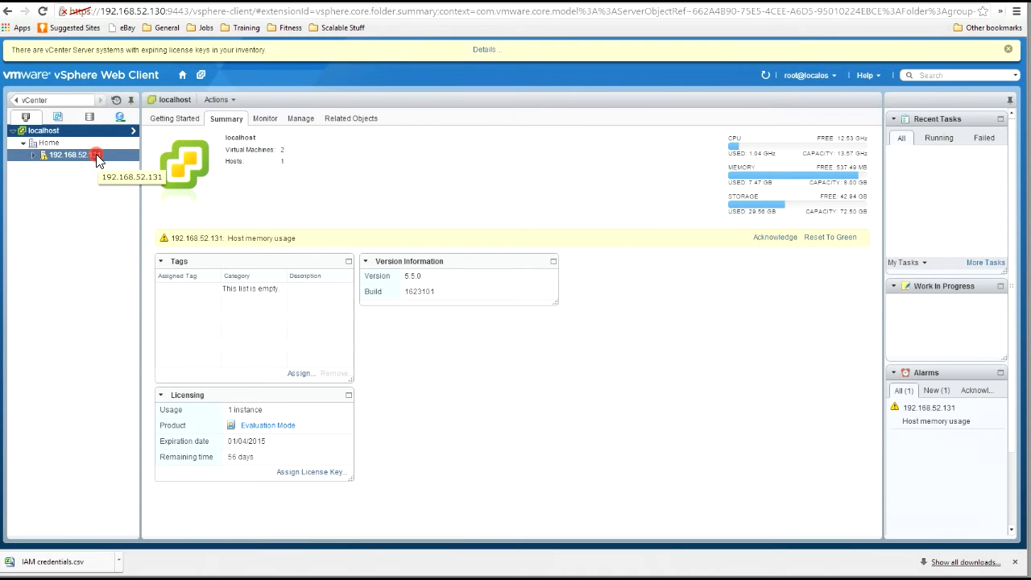
pyautogui.rightClick(98, 161)
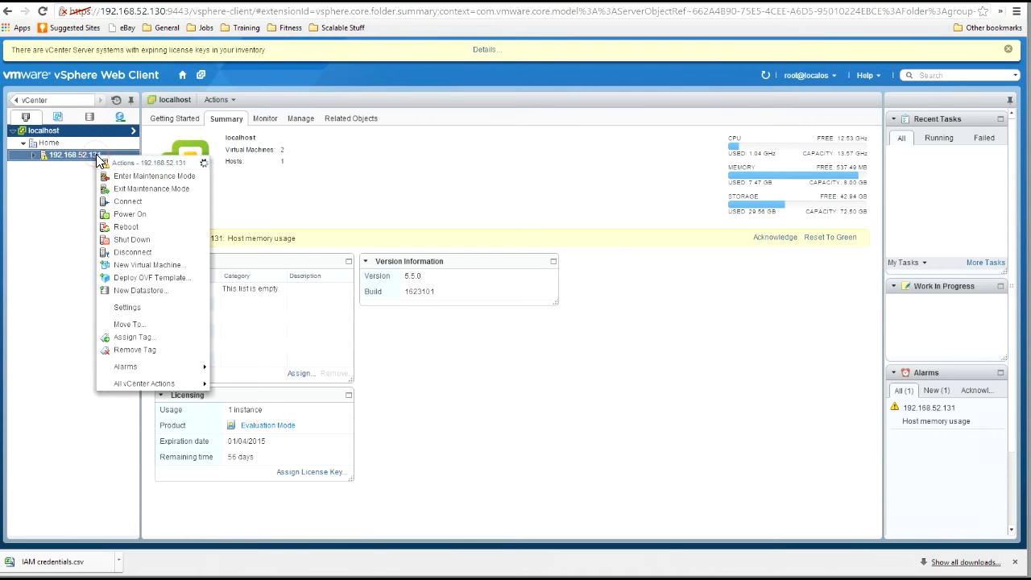
pyautogui.click(159, 278)
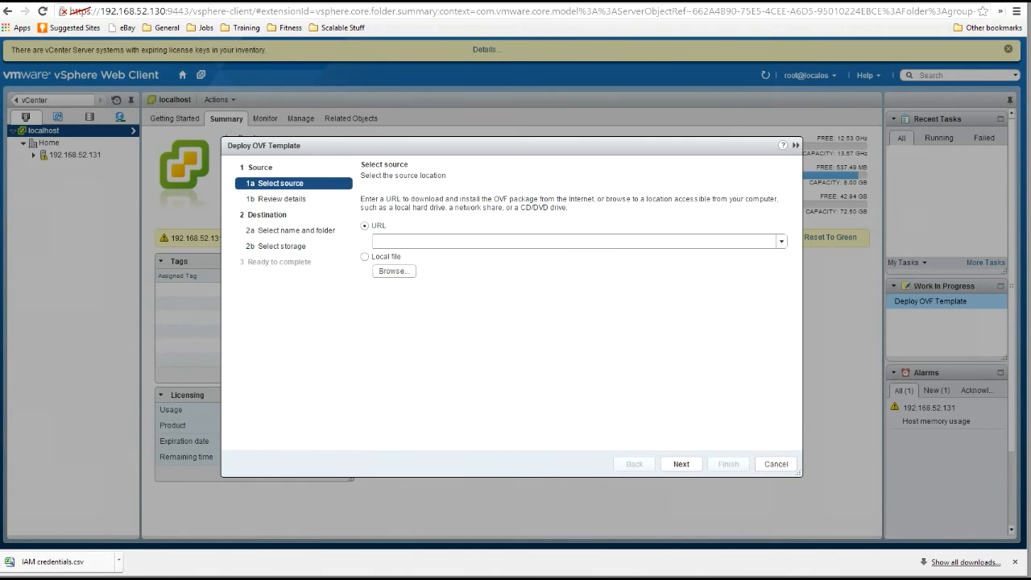
pyautogui.click(367, 256)
pyautogui.click(393, 270)
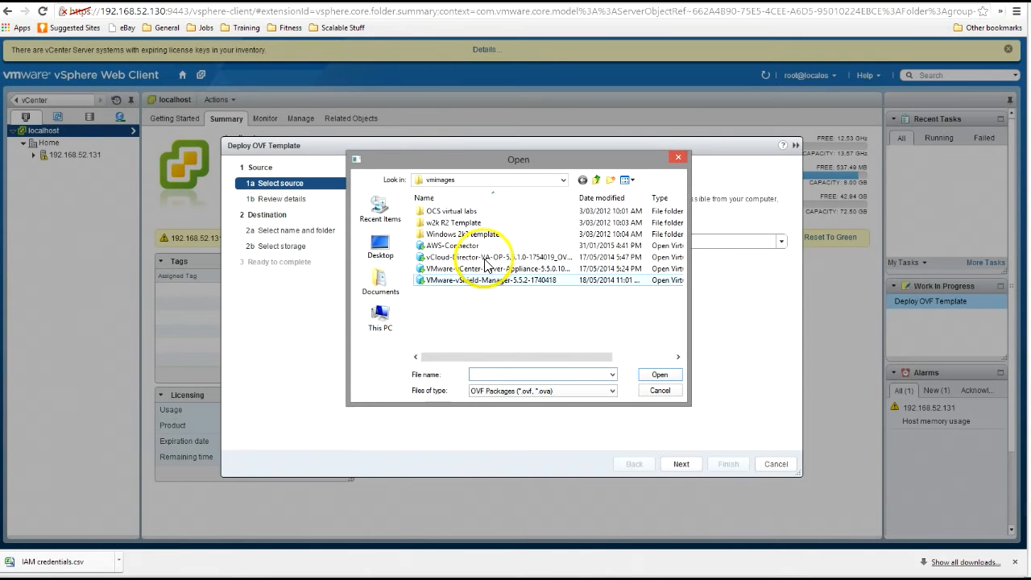
pyautogui.click(461, 245)
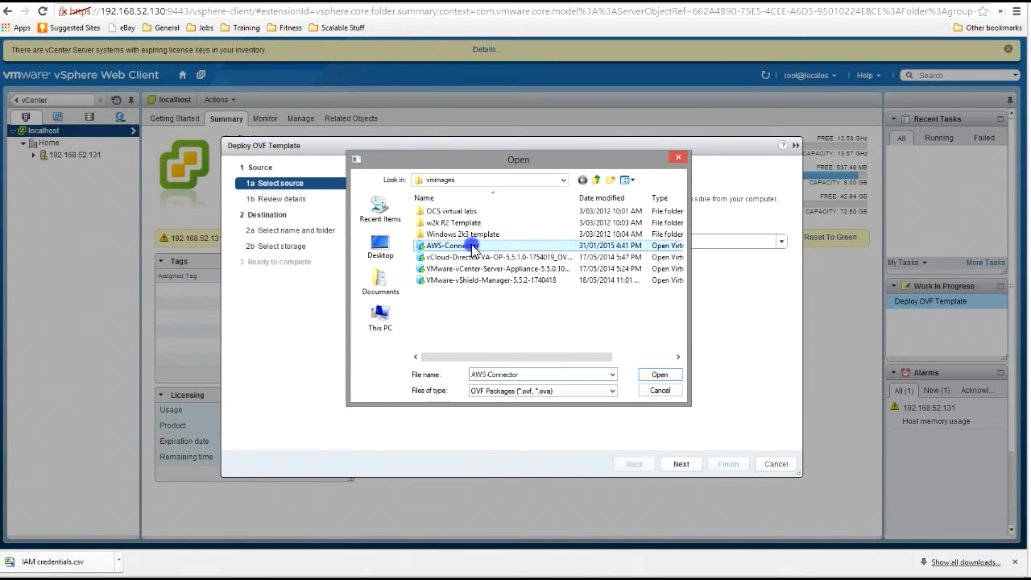
pyautogui.click(660, 375)
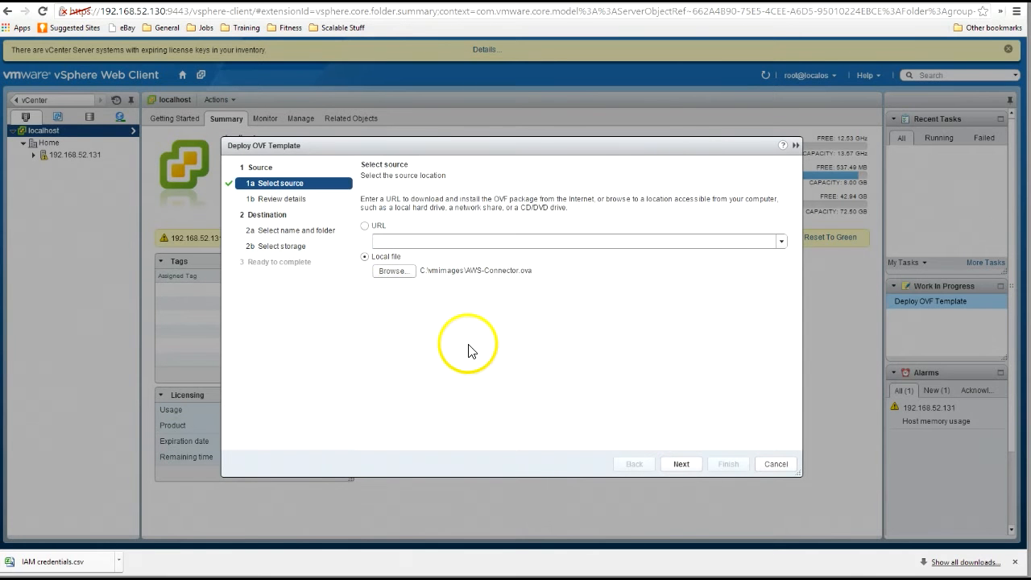
pyautogui.click(681, 464)
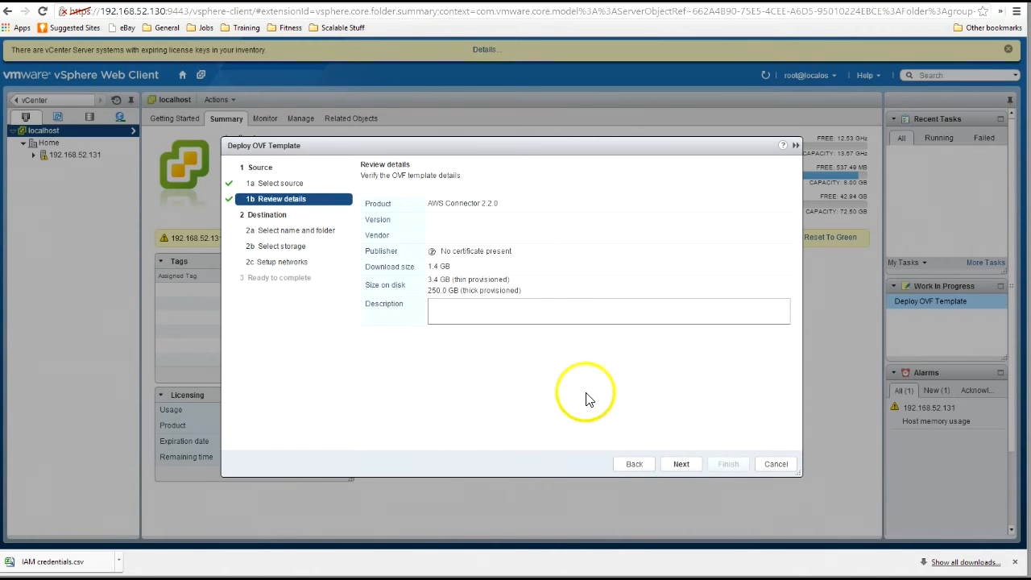
# - Accept the template details and choose the Home datacenter as the location for AWS Connector 2.2.0
pyautogui.click(680, 463)
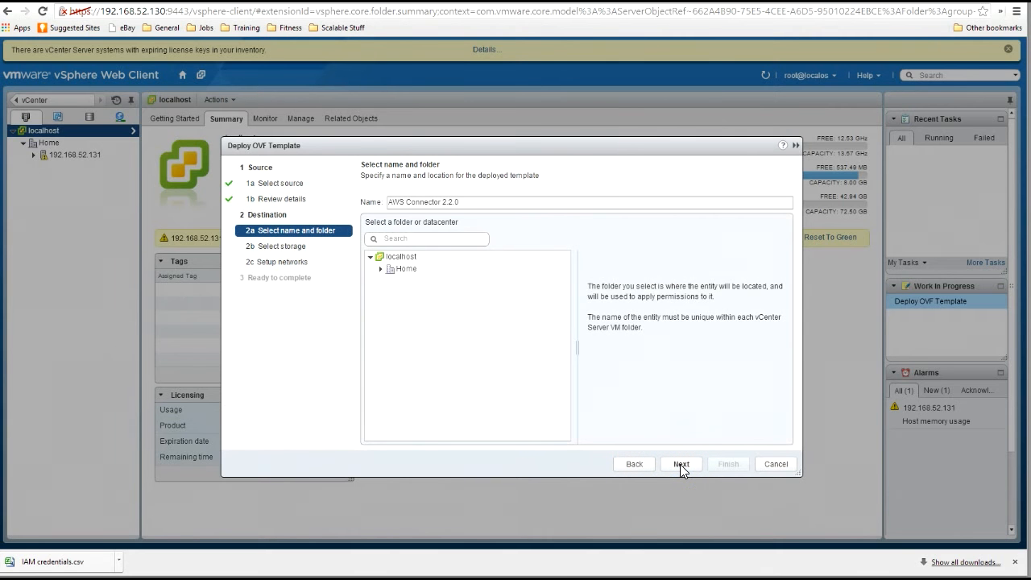
pyautogui.click(399, 270)
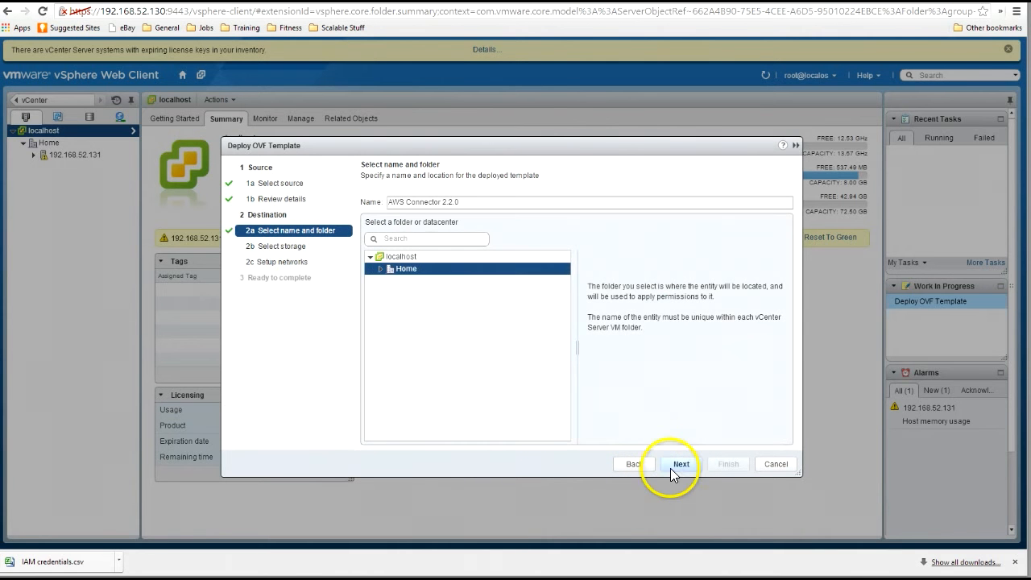
pyautogui.click(677, 465)
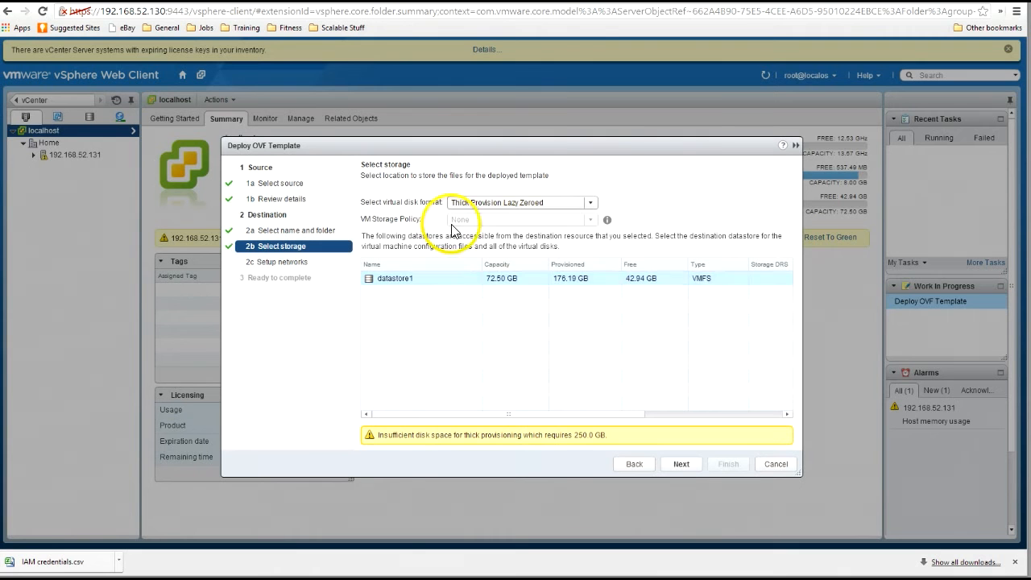
# - Set the virtual disk format to Thin Provision, keep VM Network as the destination network, and finish the deployment
pyautogui.click(463, 202)
pyautogui.click(476, 243)
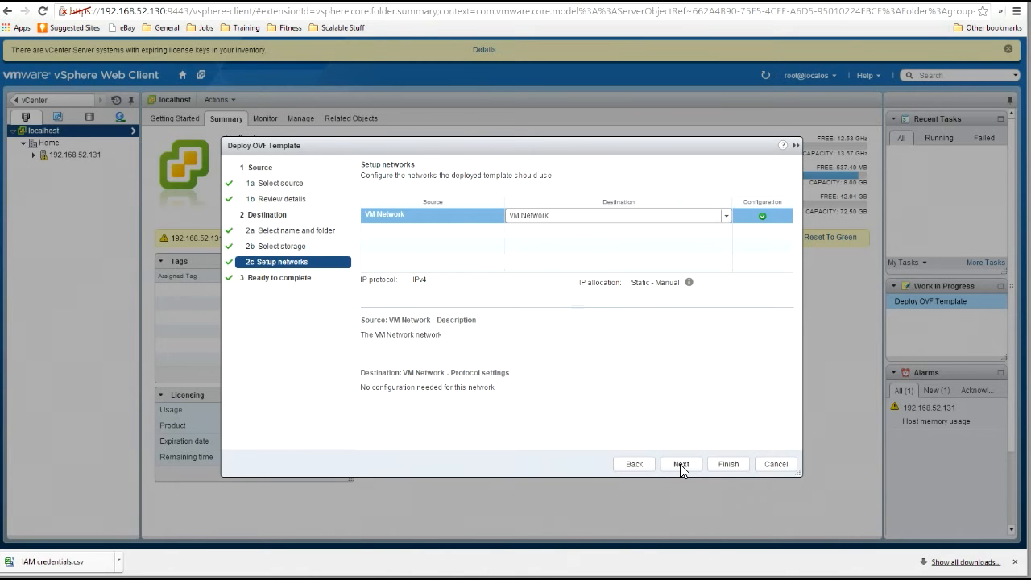
pyautogui.click(679, 464)
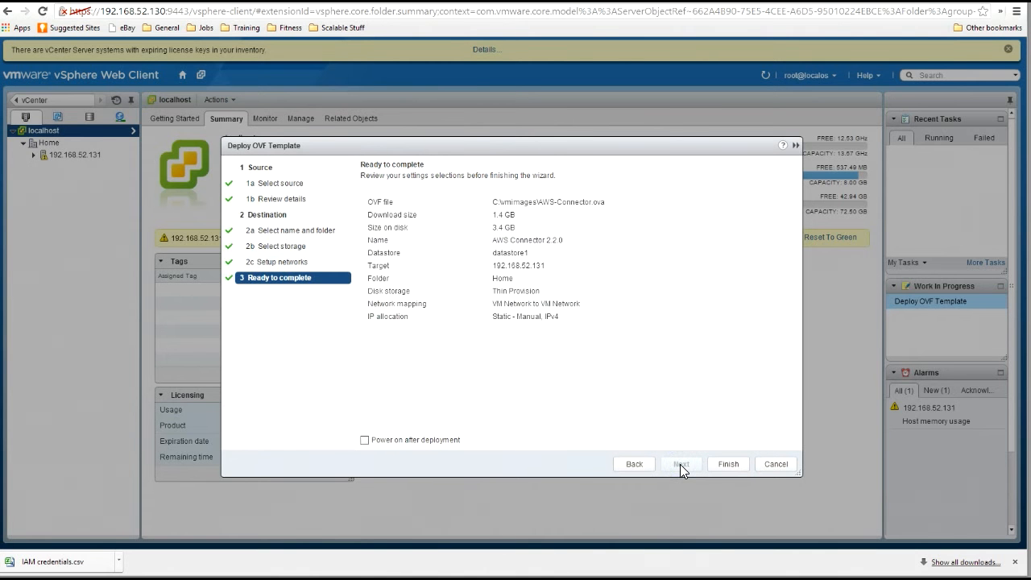
pyautogui.click(725, 465)
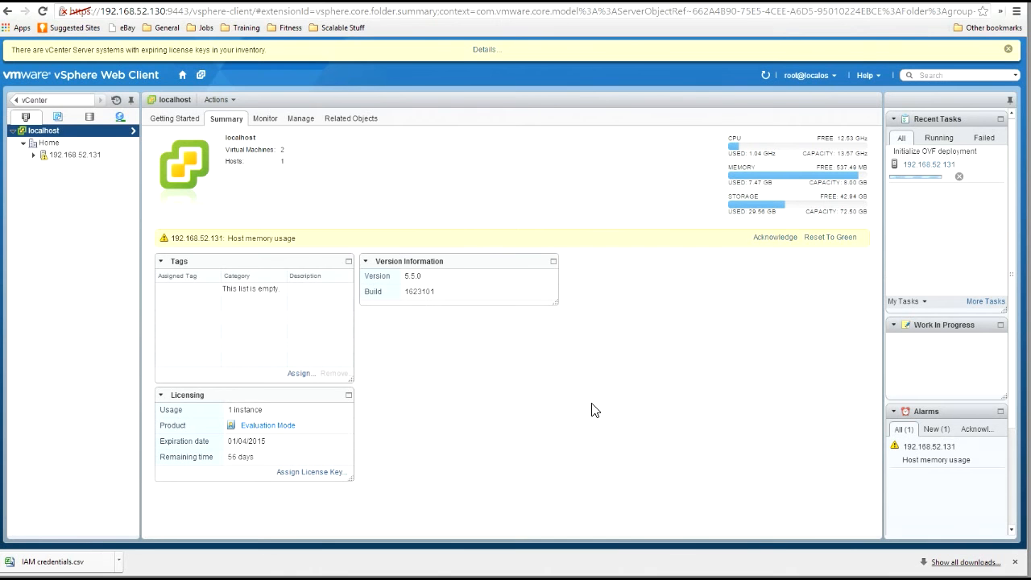
pyautogui.click(603, 410)
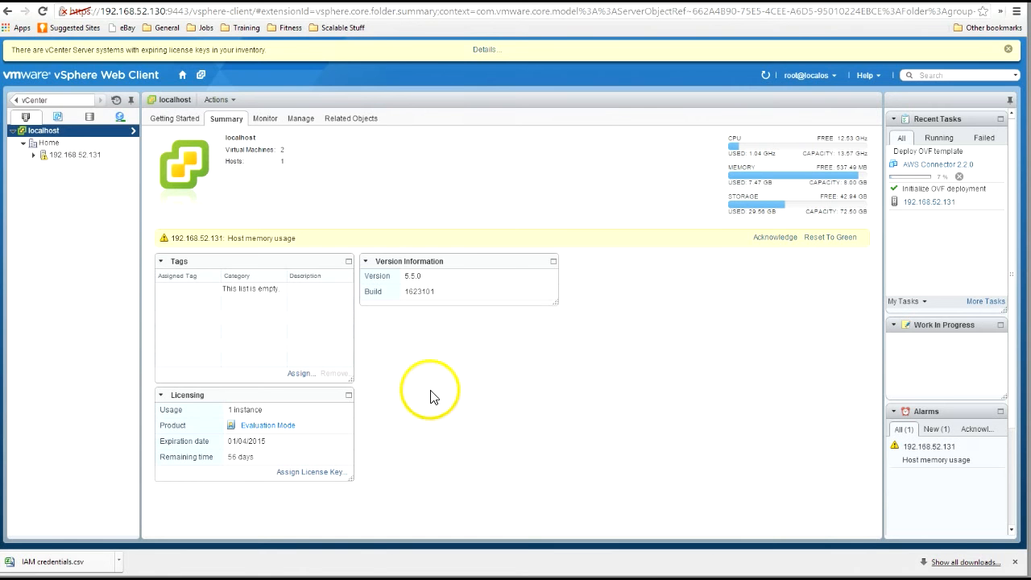
# - Expand host 192.168.52.131 in the inventory and power on the AWS Connector 2.2.0 virtual machine
pyautogui.click(36, 154)
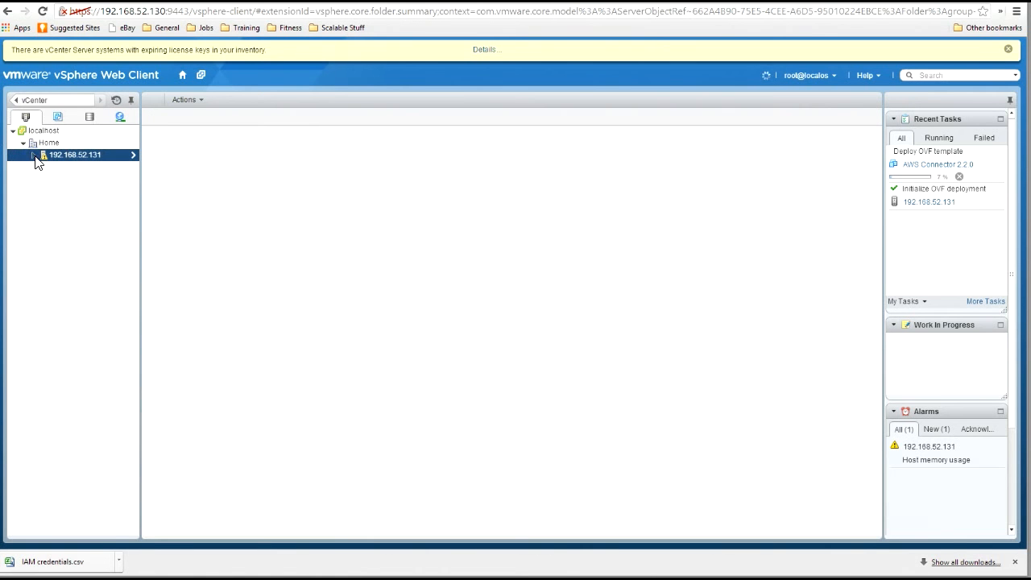
pyautogui.click(33, 155)
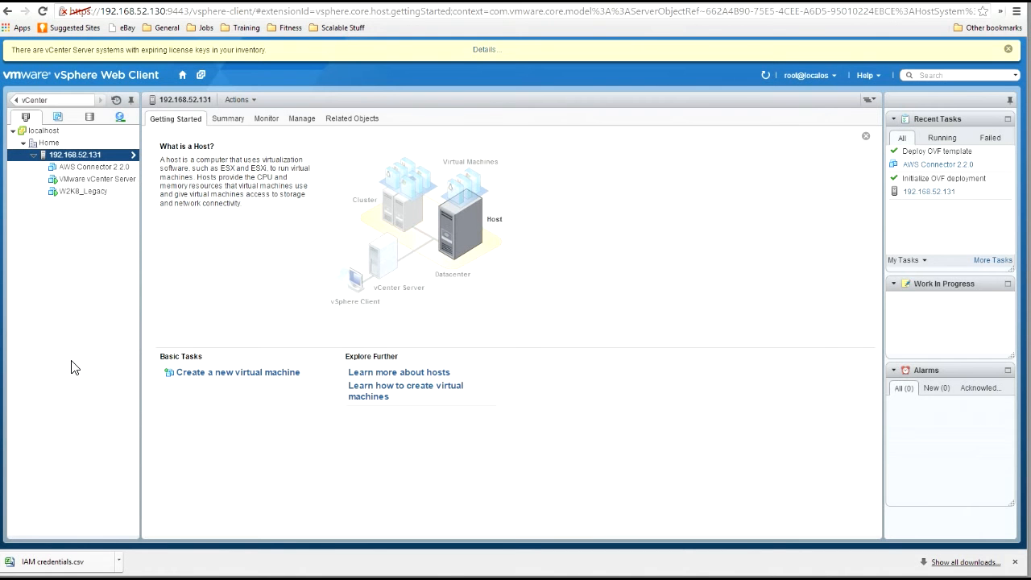
pyautogui.click(103, 171)
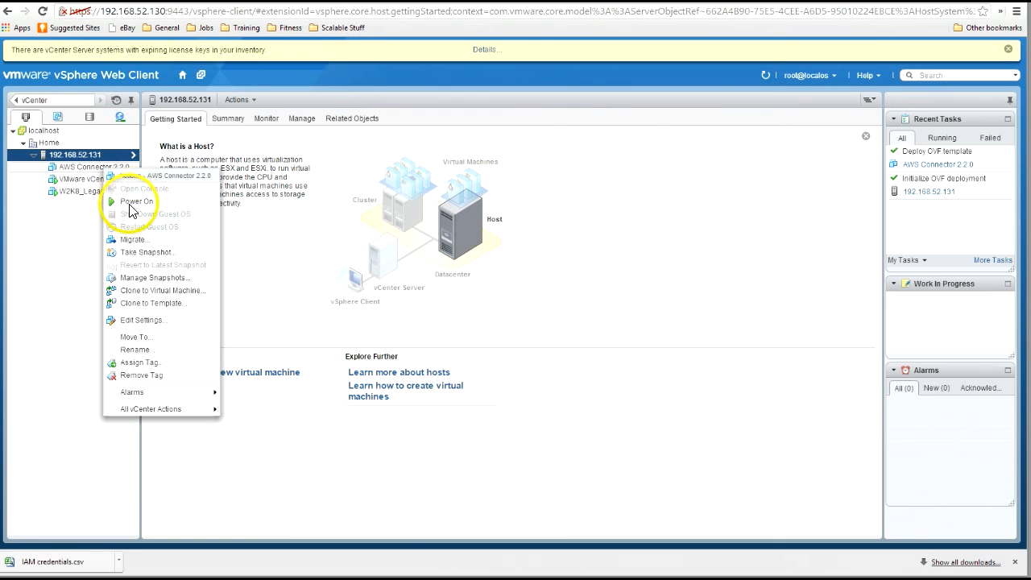
pyautogui.click(134, 201)
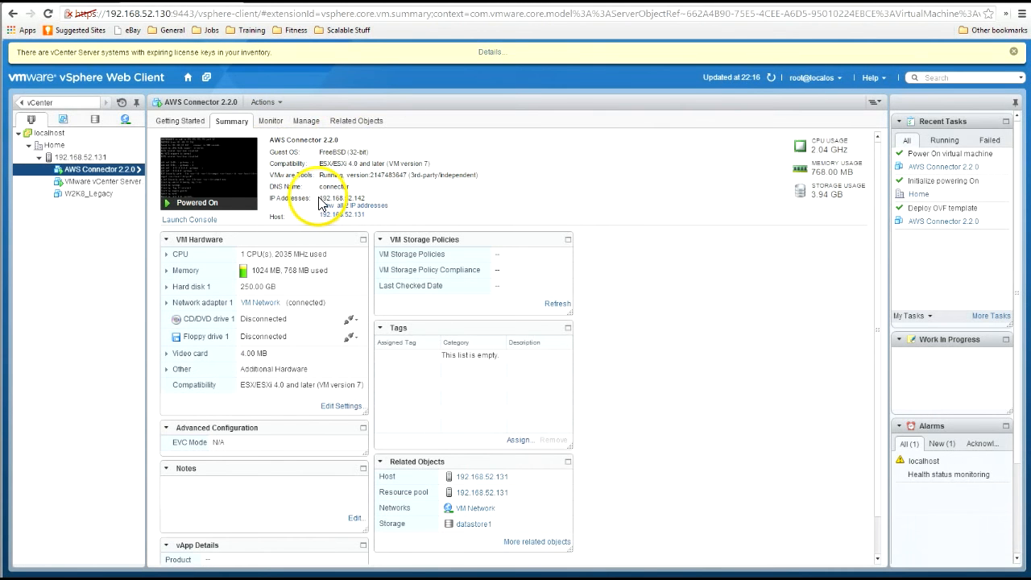
pyautogui.moveTo(320, 198); pyautogui.dragTo(361, 197)
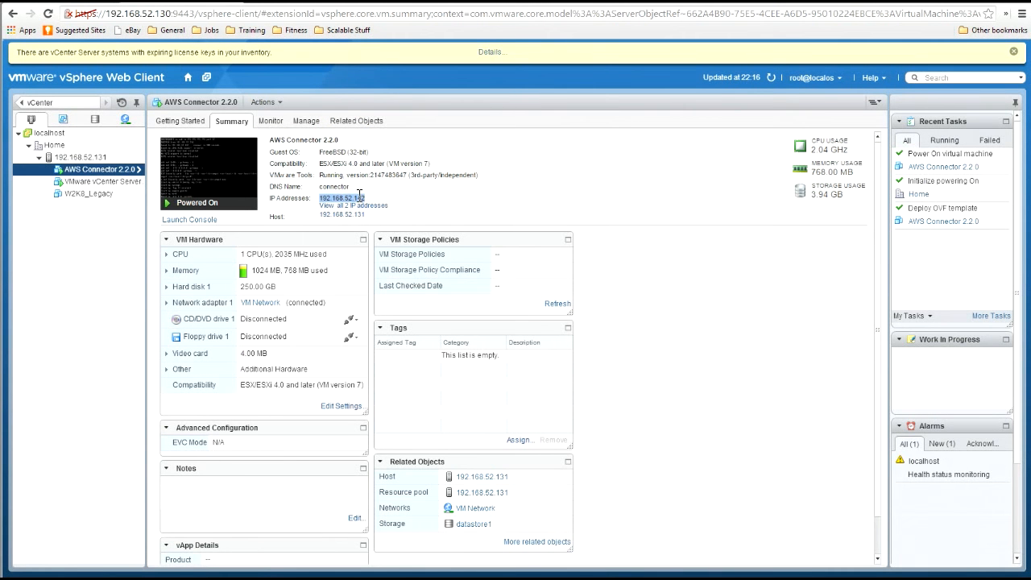
pyautogui.click(251, 2)
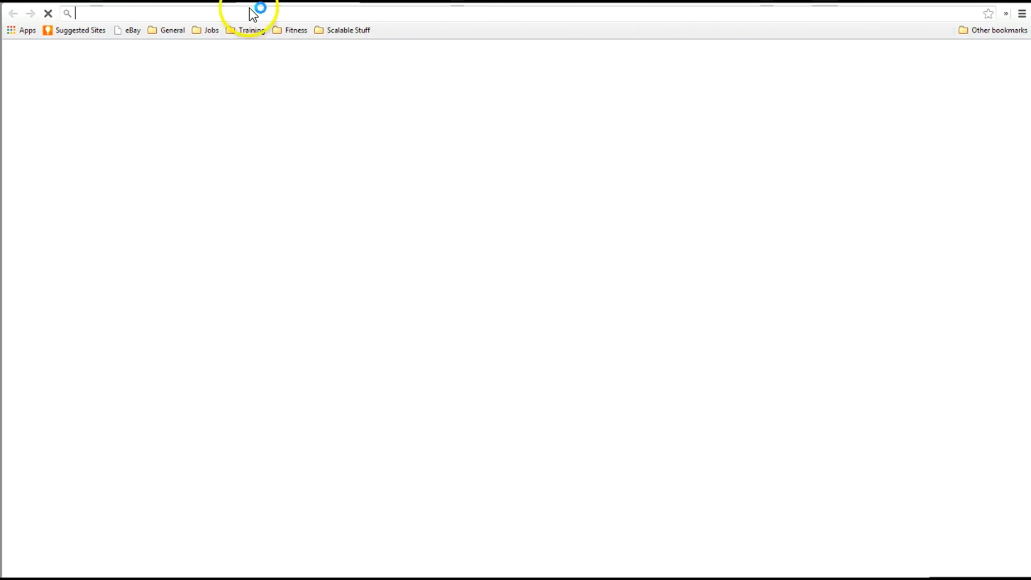
pyautogui.click(157, 13)
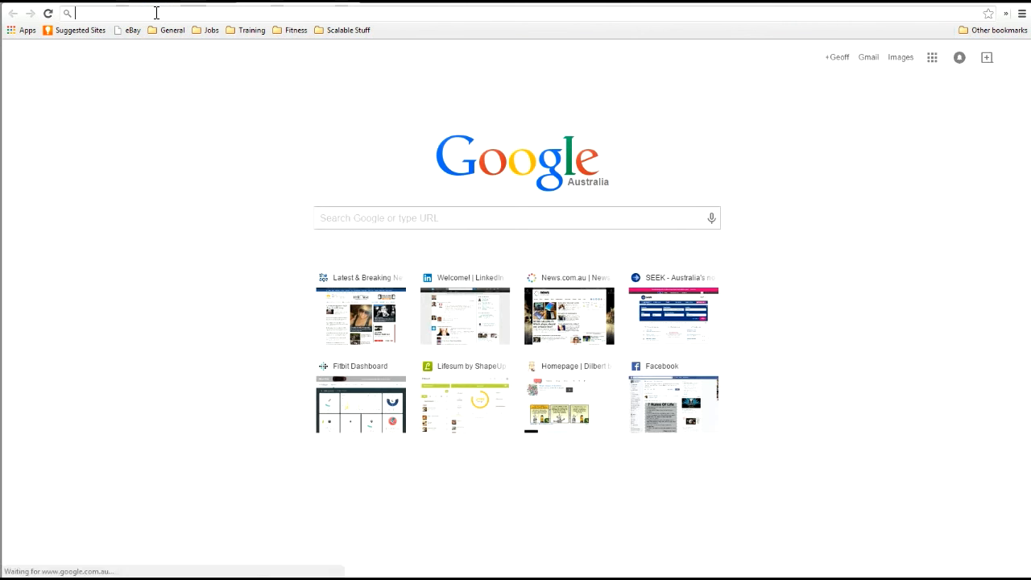
pyautogui.write('https:192.168.52.142')
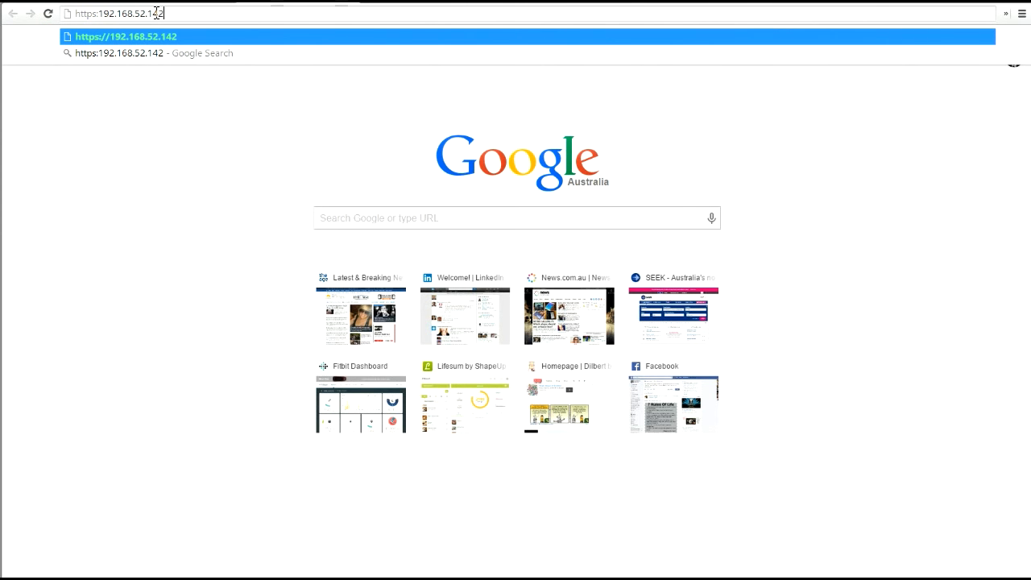
pyautogui.press('Left')
pyautogui.press('Left')
pyautogui.press('Left')
pyautogui.press('Left')
pyautogui.press('Left')
pyautogui.press('Left')
pyautogui.press('Left')
pyautogui.press('Left')
pyautogui.press('Left')
pyautogui.press('Left')
pyautogui.press('Left')
pyautogui.press('Left')
pyautogui.press('Left')
pyautogui.write('//')
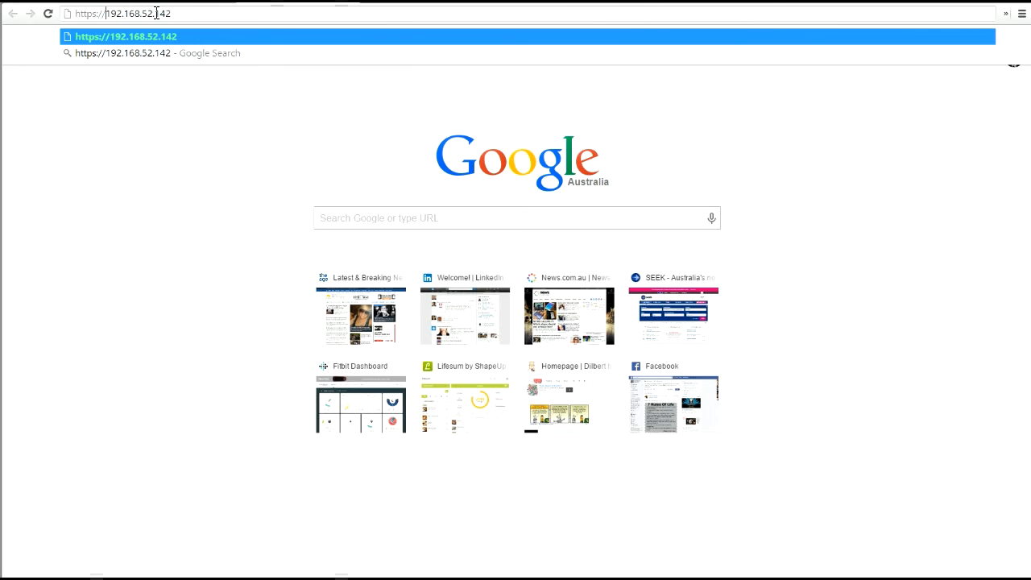
pyautogui.press('Return')
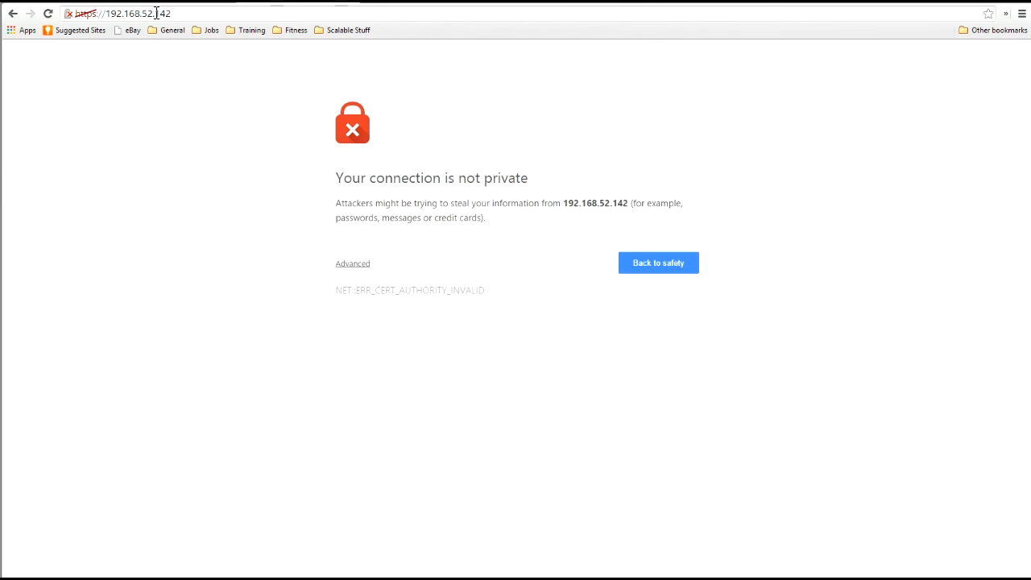
pyautogui.click(352, 265)
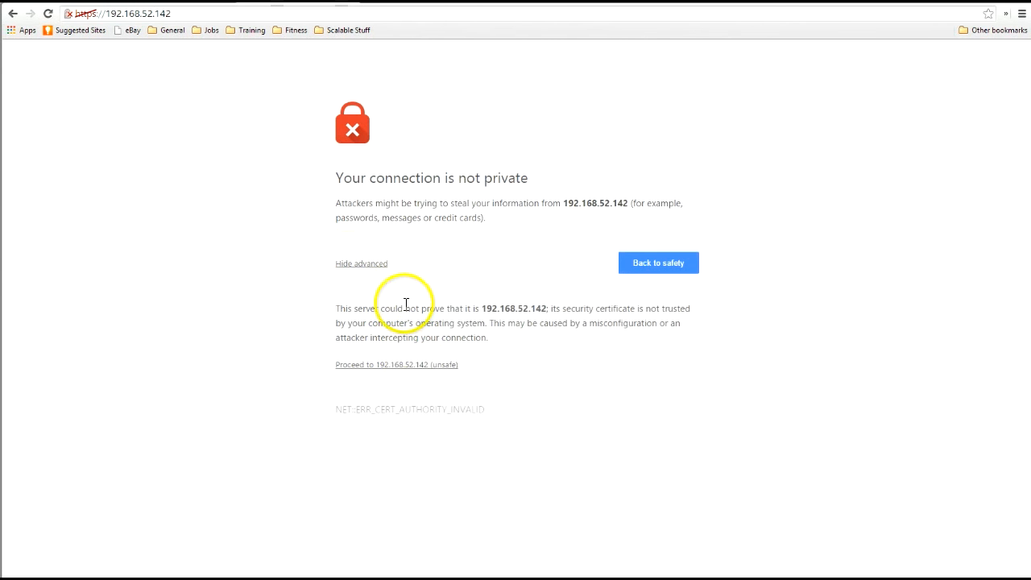
pyautogui.click(414, 367)
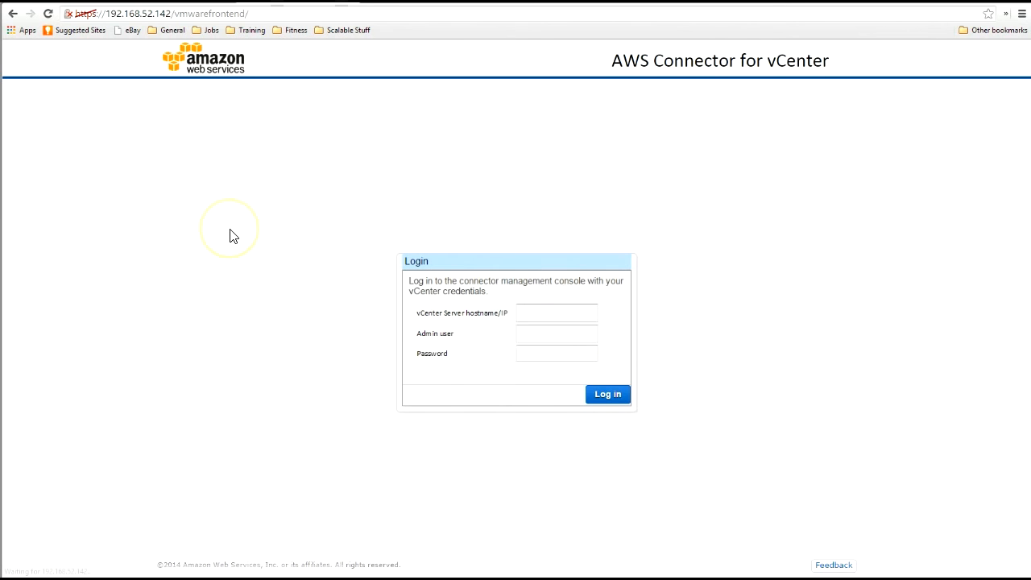
# - Log in to vCenter Server 192.168.52.130 as root with its password, then create and save the connector management console password
pyautogui.click(533, 313)
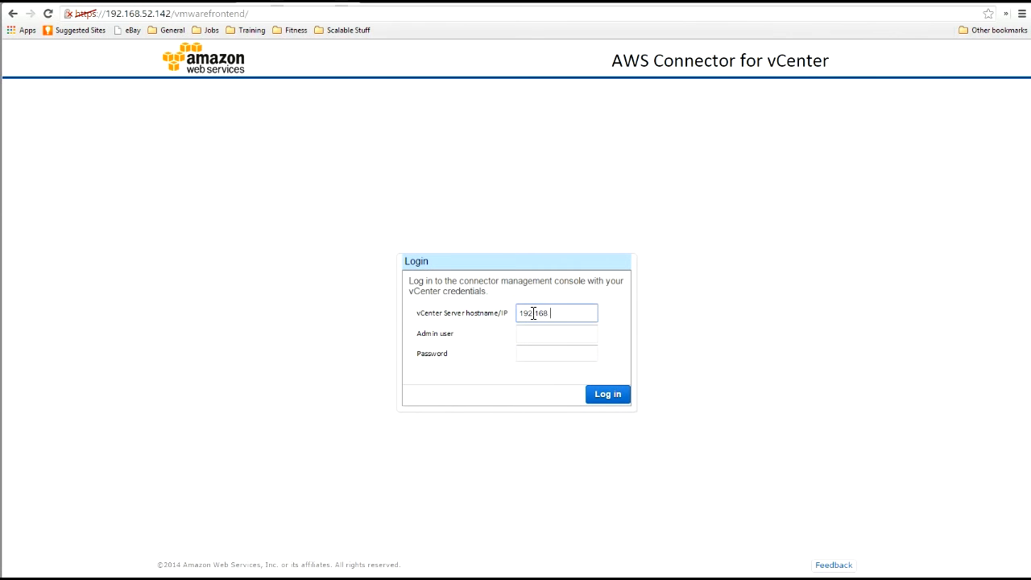
pyautogui.write('192.168.52.130')
pyautogui.click(552, 335)
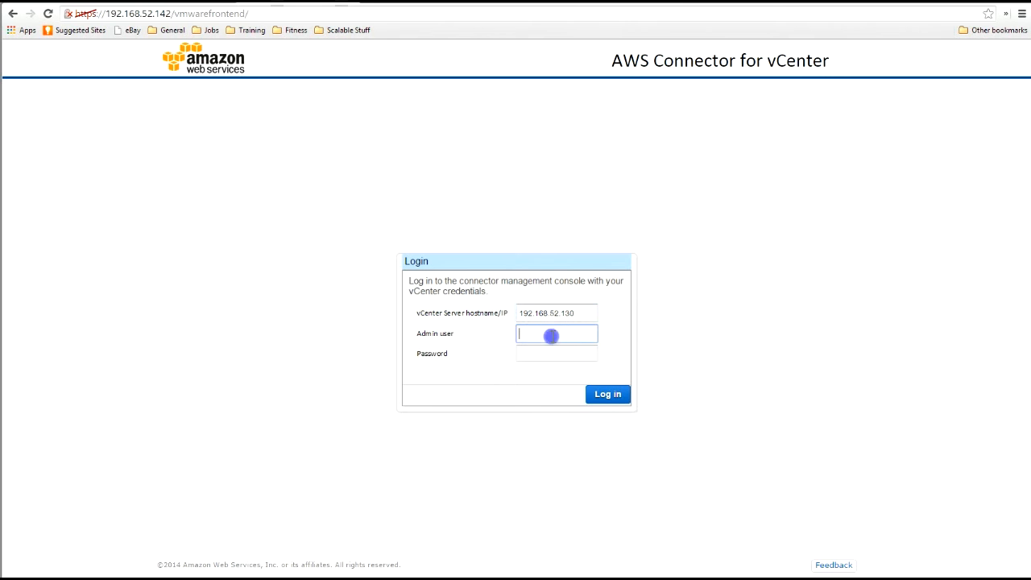
pyautogui.write('root')
pyautogui.press('Tab')
pyautogui.press('Return')
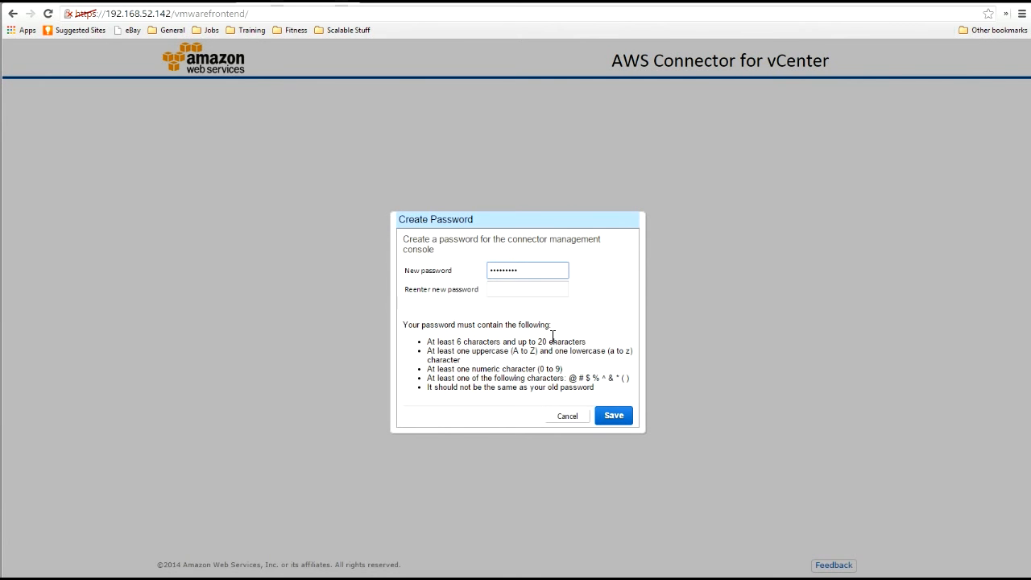
pyautogui.press('Tab')
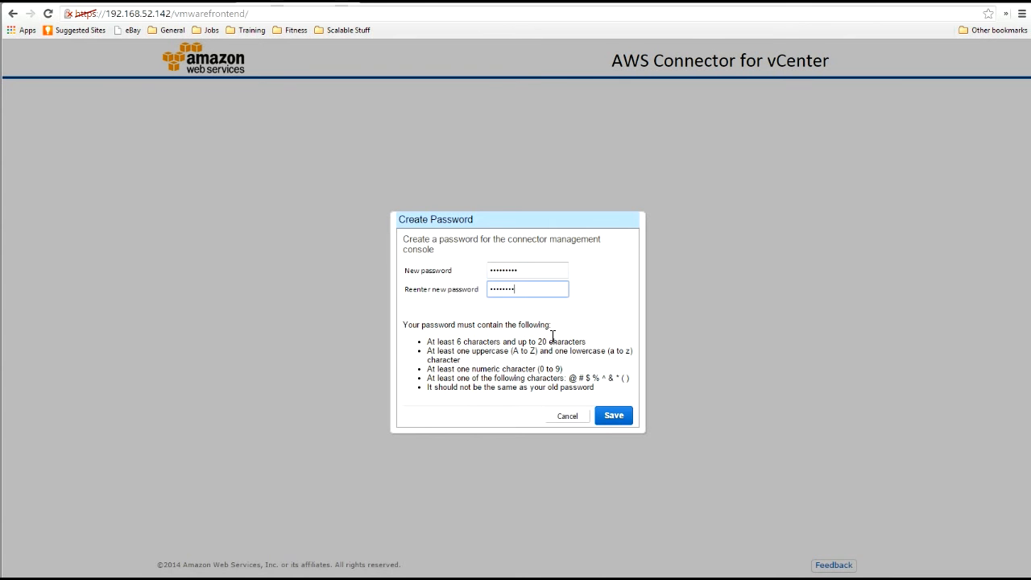
pyautogui.click(614, 415)
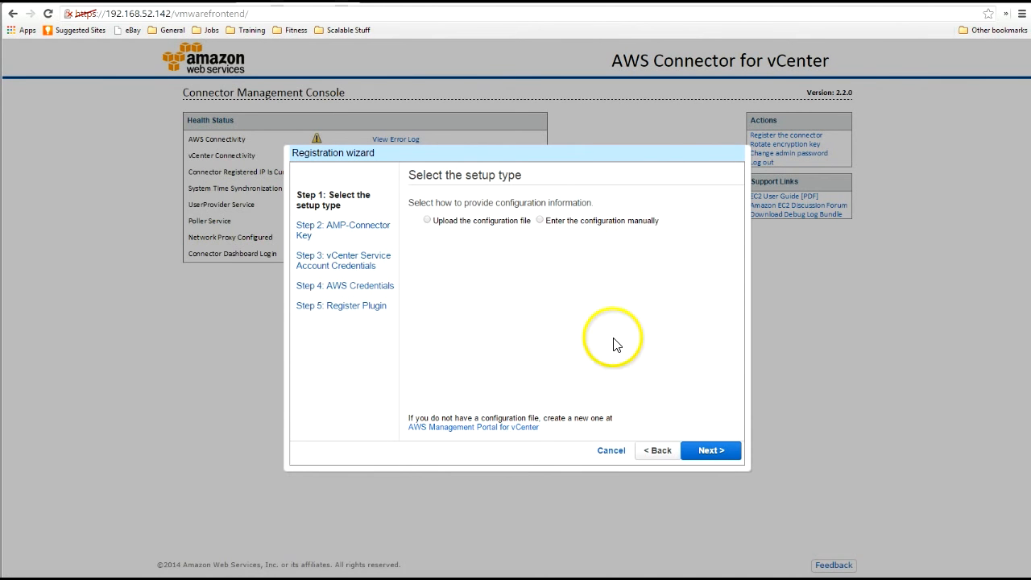
# - Choose to upload the configuration file, select AMP_Config.txt, and continue the registration wizard
pyautogui.click(427, 222)
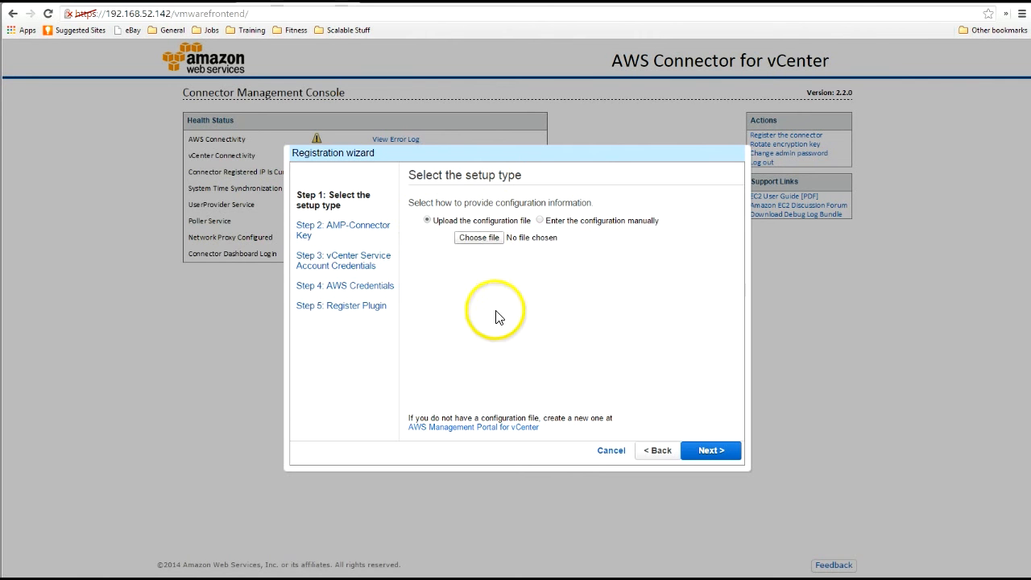
pyautogui.click(484, 240)
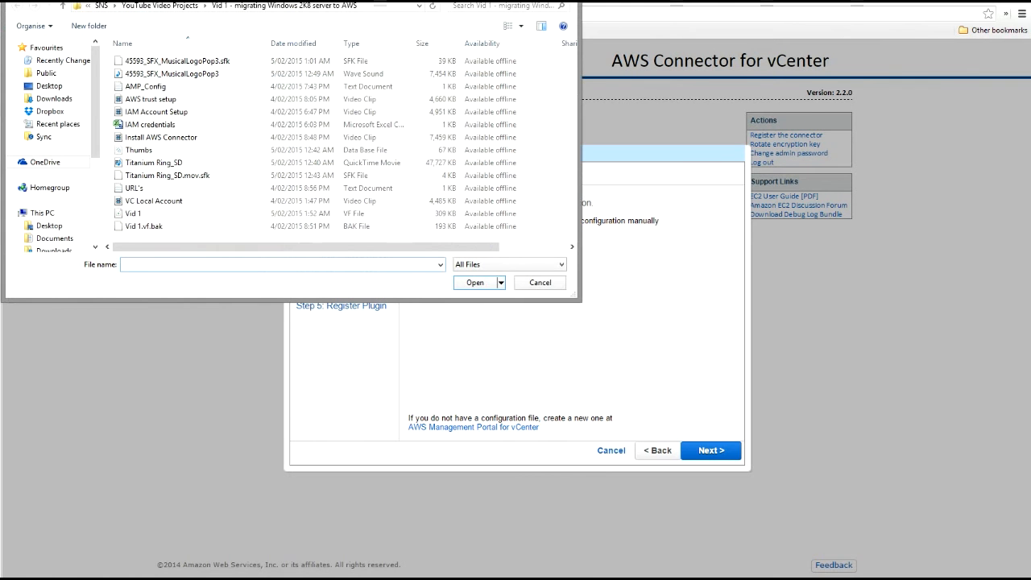
pyautogui.click(158, 90)
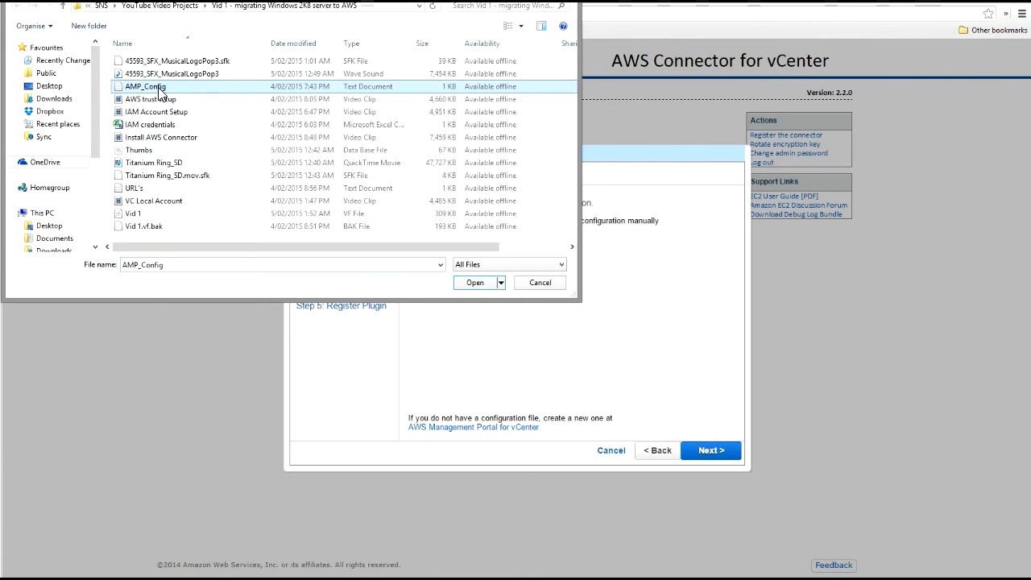
pyautogui.click(477, 282)
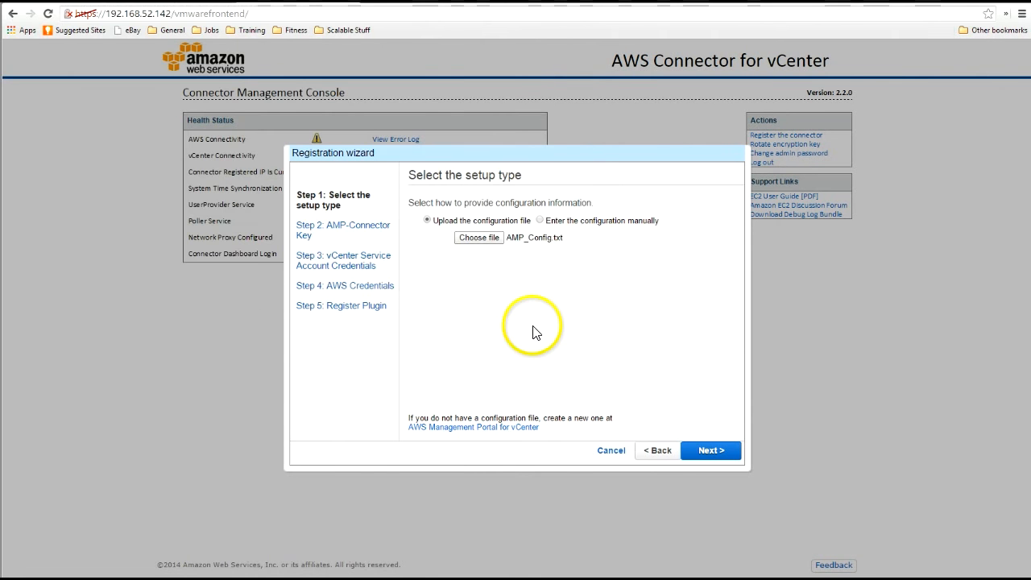
pyautogui.click(712, 451)
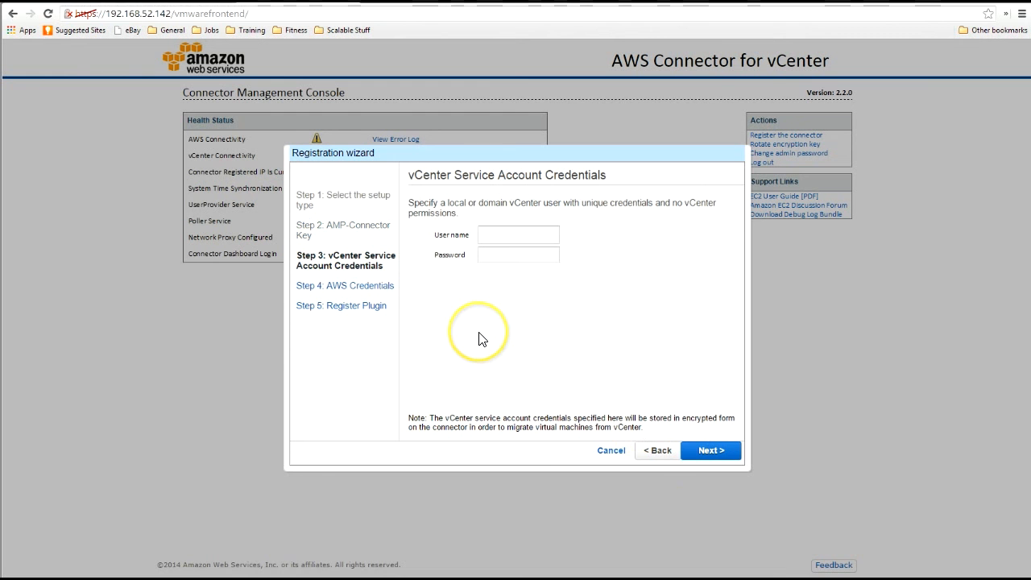
# - Enter VC_Access_SA and its password as the vCenter service account credentials and continue to the AWS credentials
pyautogui.click(495, 235)
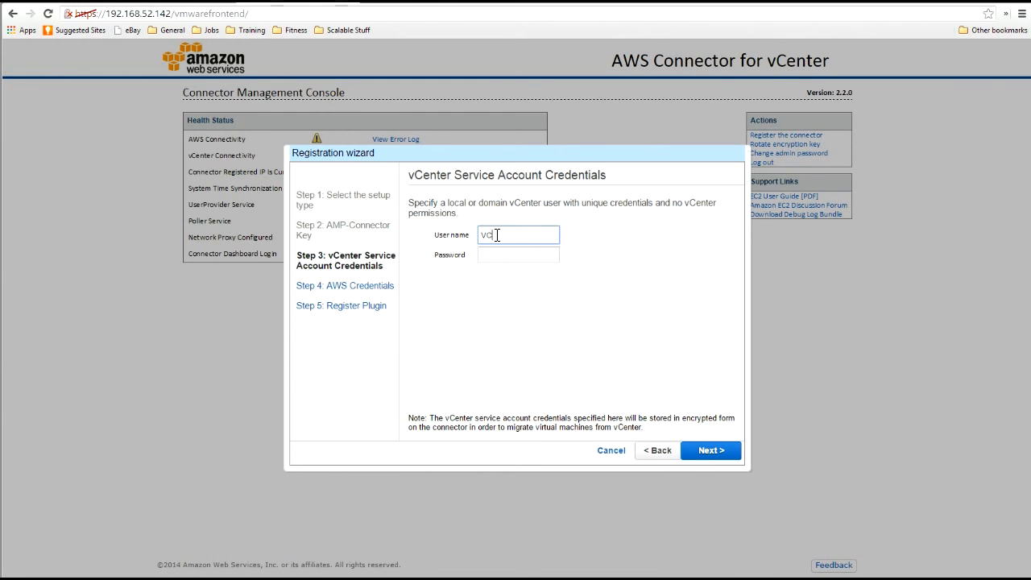
pyautogui.write('VC_Access_SA')
pyautogui.press('Tab')
pyautogui.click(708, 450)
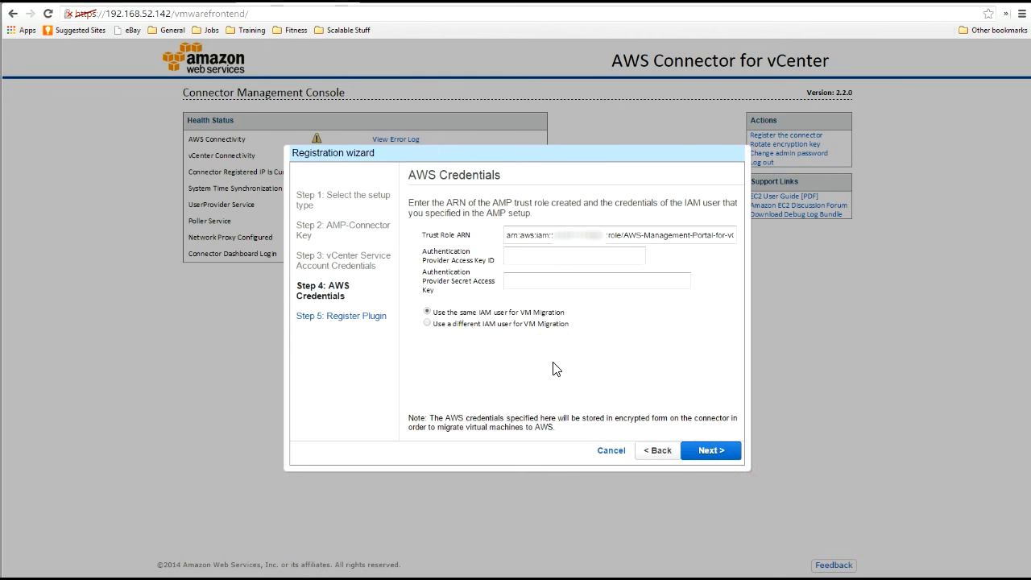
# - Switch to the IAM credentials workbook in Excel and fit the User Name and Access Key Id columns to their contents
pyautogui.click(555, 355)
pyautogui.click(202, 340)
pyautogui.moveTo(323, 578)
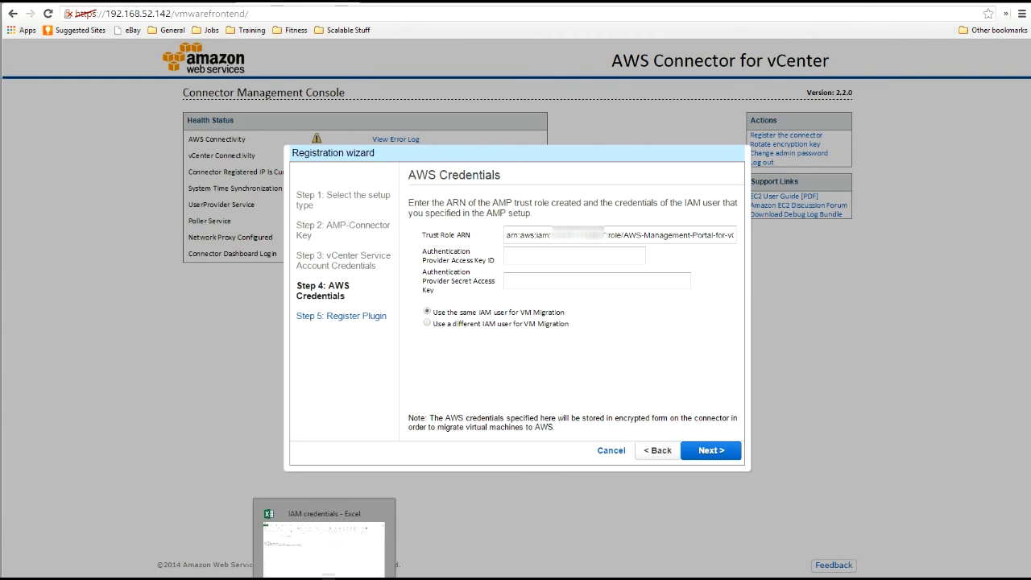
pyautogui.click(324, 547)
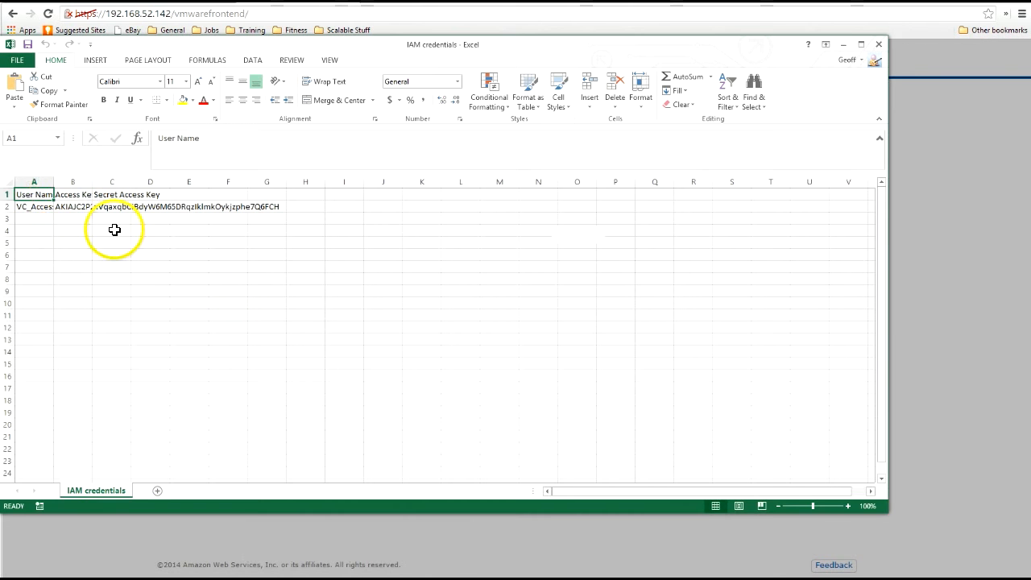
pyautogui.doubleClick(51, 181)
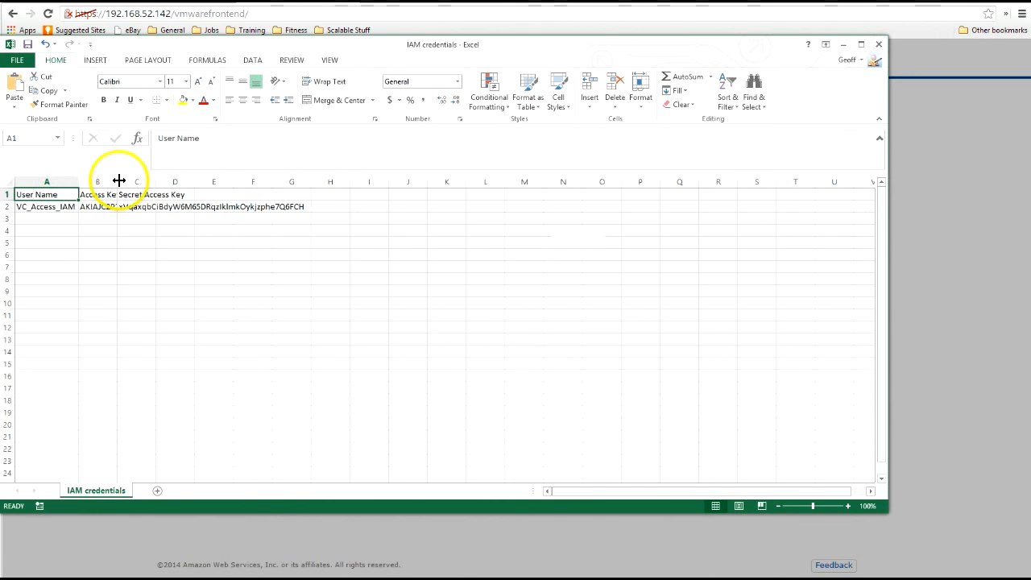
pyautogui.doubleClick(117, 181)
# - Copy the Access Key Id from cell B2 and paste it as the Authentication Provider Access Key ID in the connector's registration wizard
pyautogui.click(156, 205)
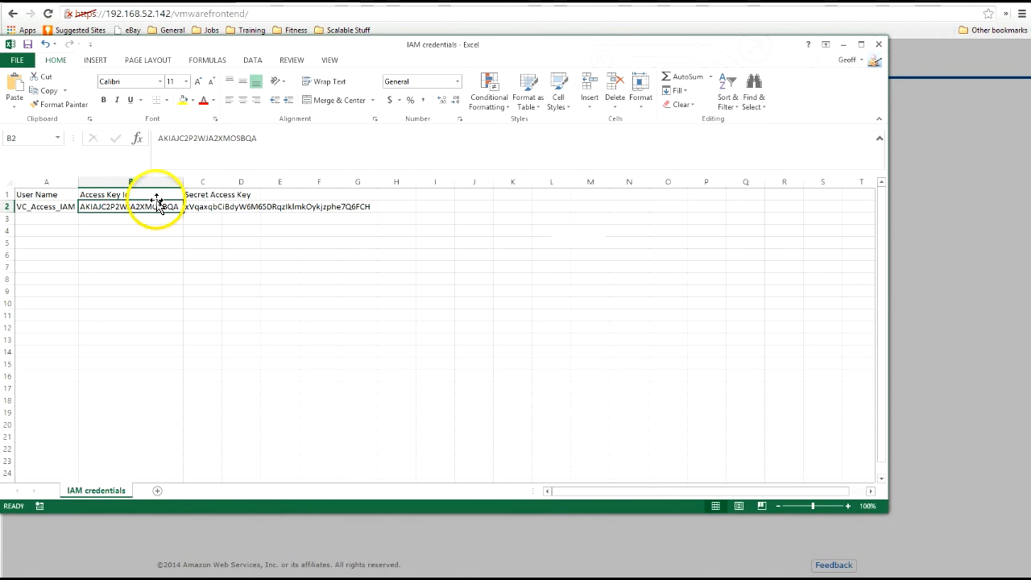
pyautogui.moveTo(265, 143); pyautogui.dragTo(150, 142)
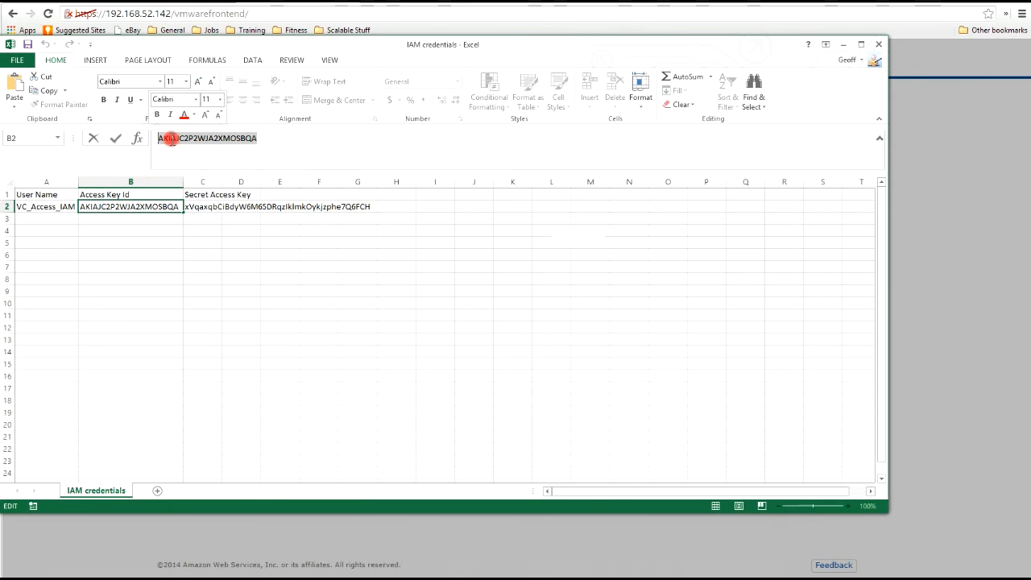
pyautogui.rightClick(173, 140)
pyautogui.click(200, 164)
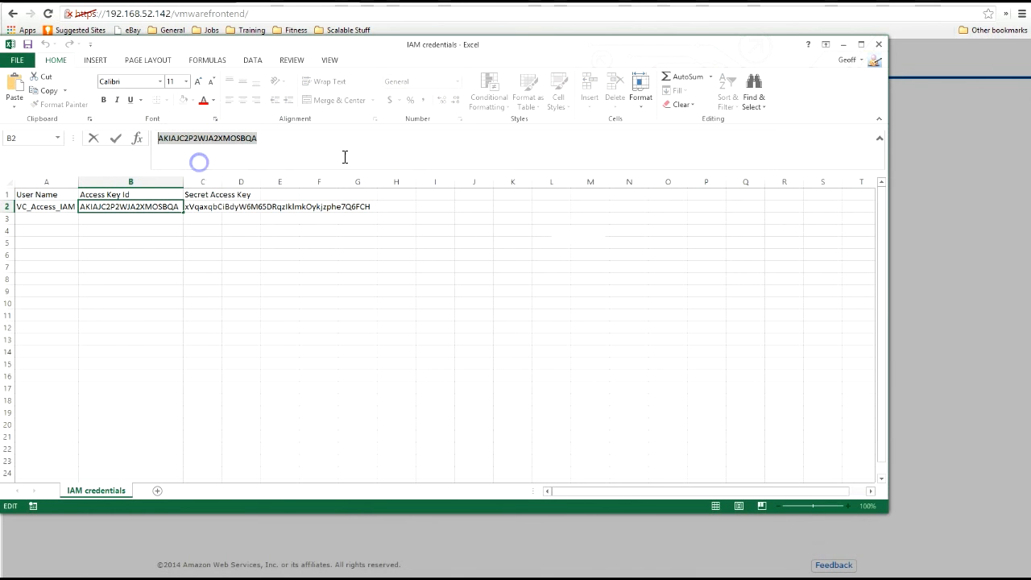
pyautogui.click(843, 44)
pyautogui.click(538, 255)
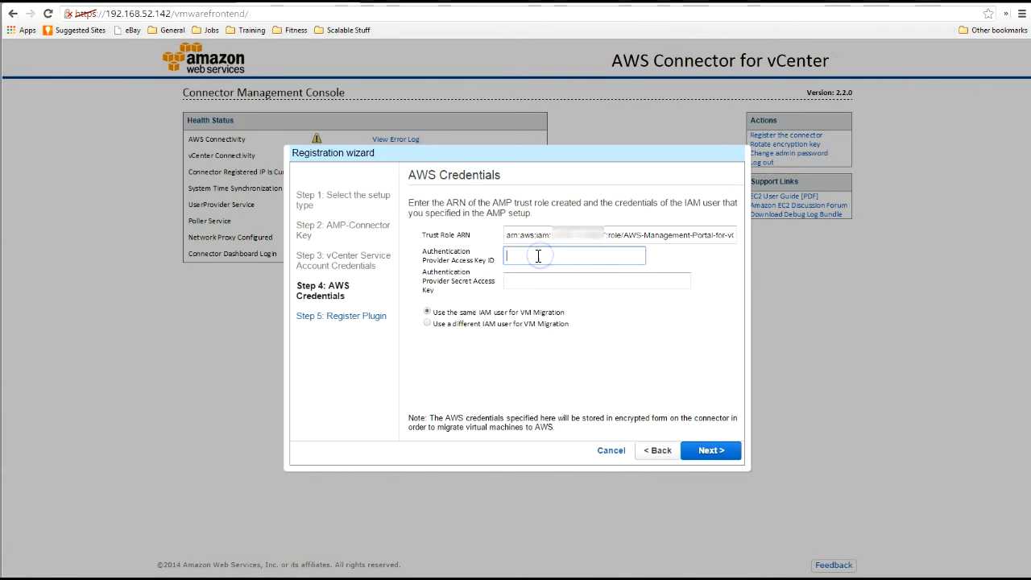
pyautogui.hotkey('ctrl', 'v')
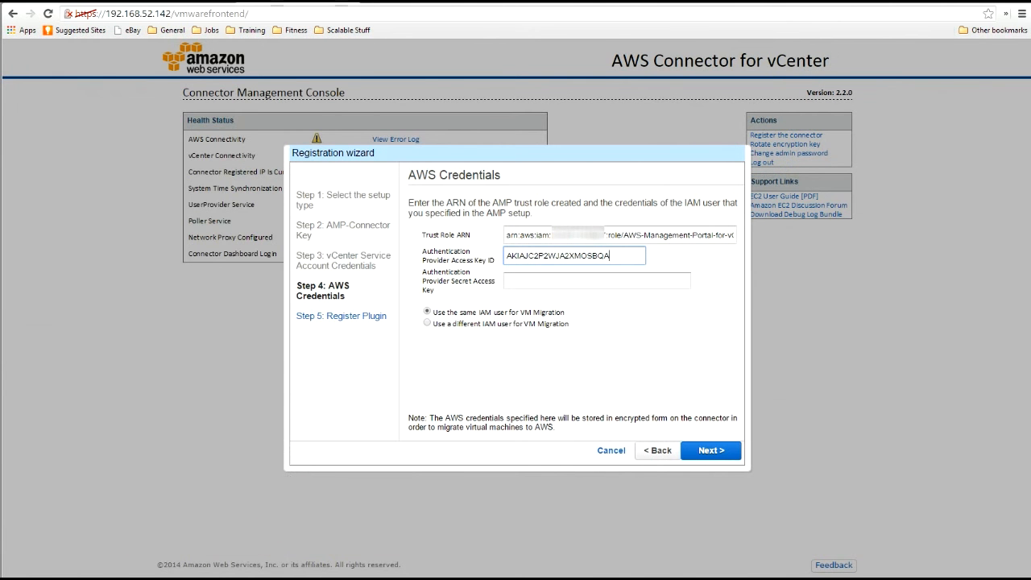
# - Copy the secret access key from cell C2 of the IAM credentials workbook into the wizard's Authentication Provider Secret Access Key and continue
pyautogui.click(322, 578)
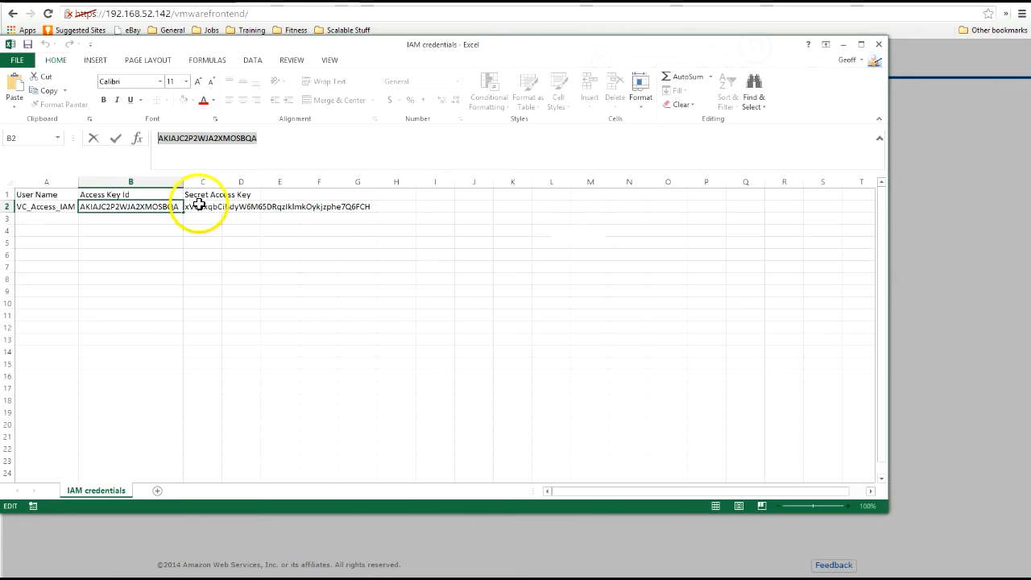
pyautogui.click(206, 209)
pyautogui.moveTo(354, 138); pyautogui.dragTo(118, 137)
pyautogui.rightClick(205, 138)
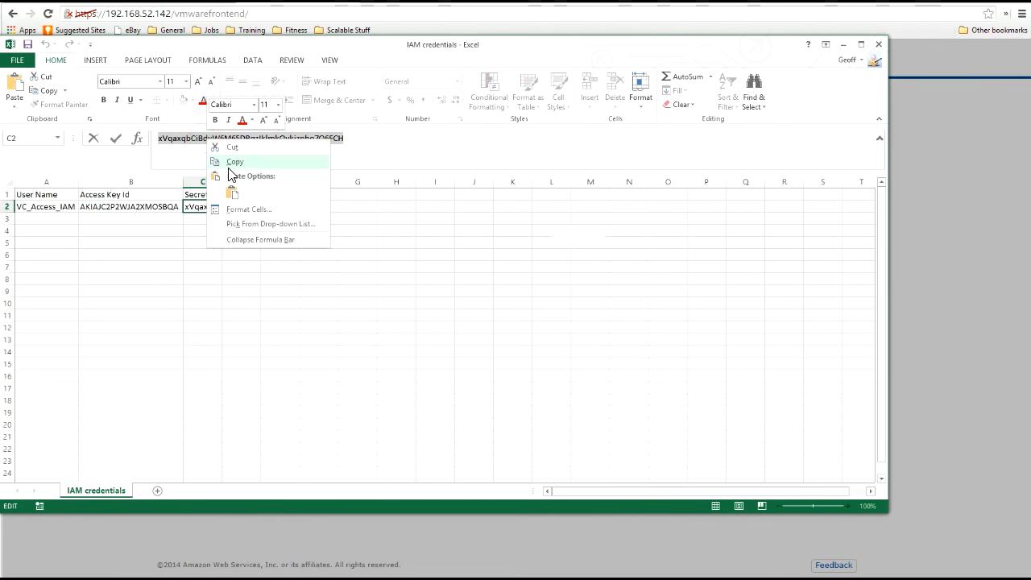
pyautogui.click(228, 167)
pyautogui.click(842, 45)
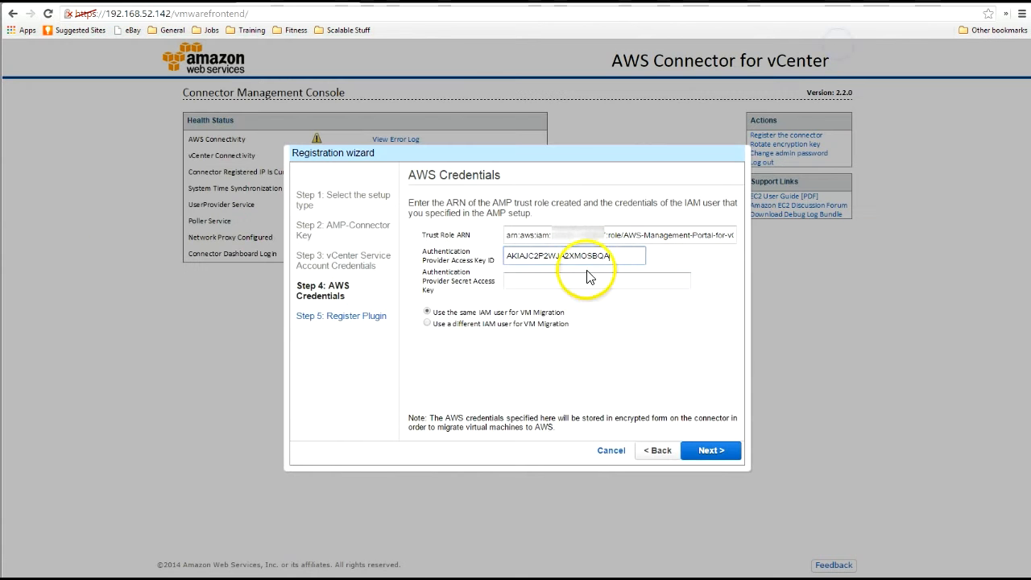
pyautogui.click(572, 279)
pyautogui.hotkey('ctrl', 'v')
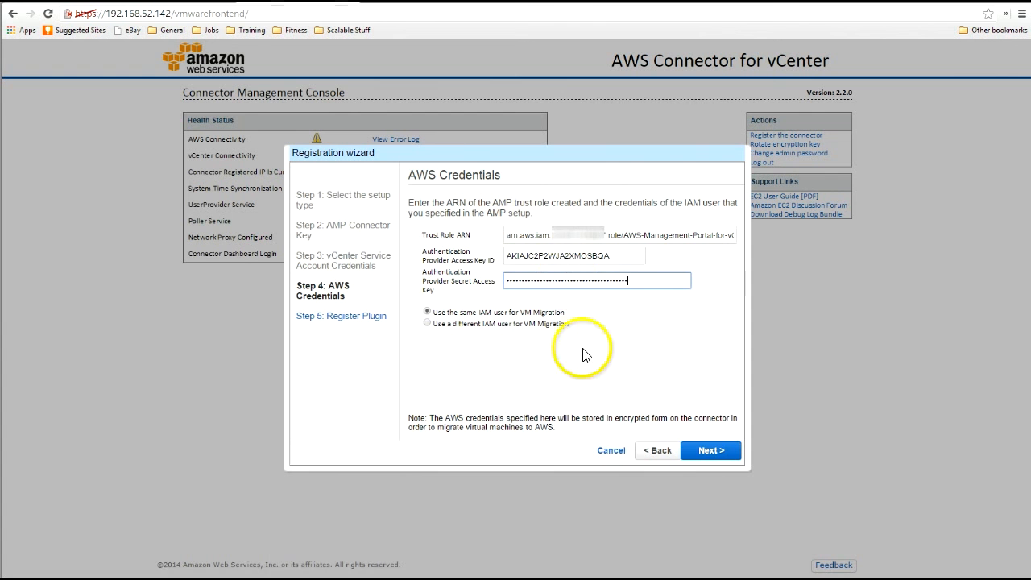
pyautogui.click(703, 456)
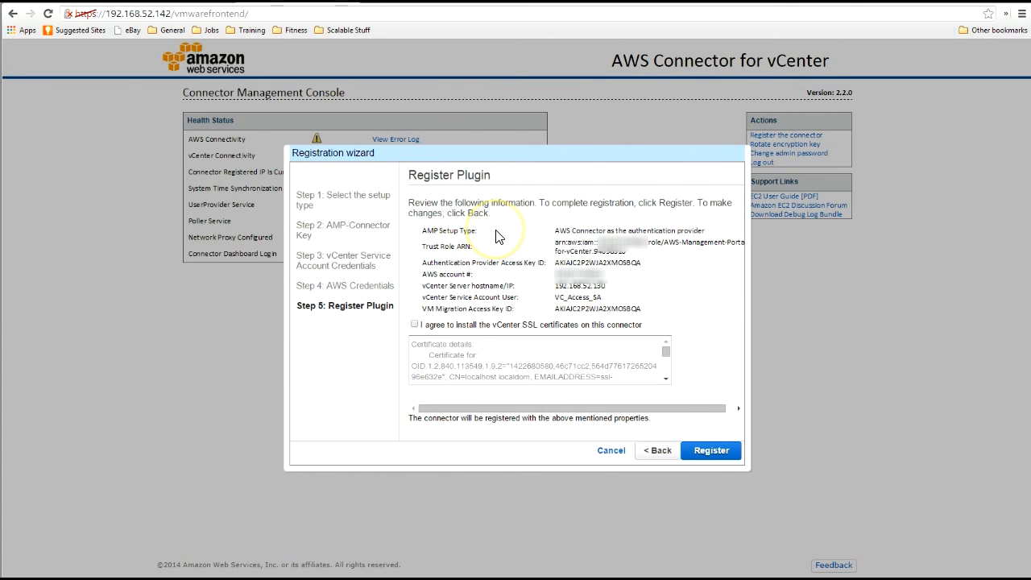
# - Agree to install the vCenter SSL certificates on the connector, register the plugin, and dismiss the confirmation
pyautogui.click(414, 324)
pyautogui.click(709, 453)
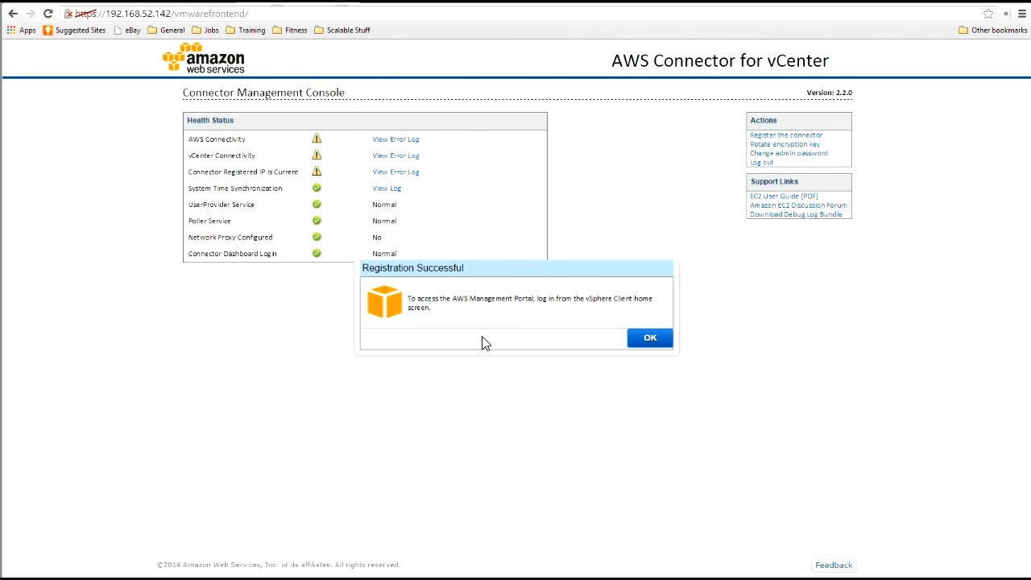
pyautogui.click(650, 338)
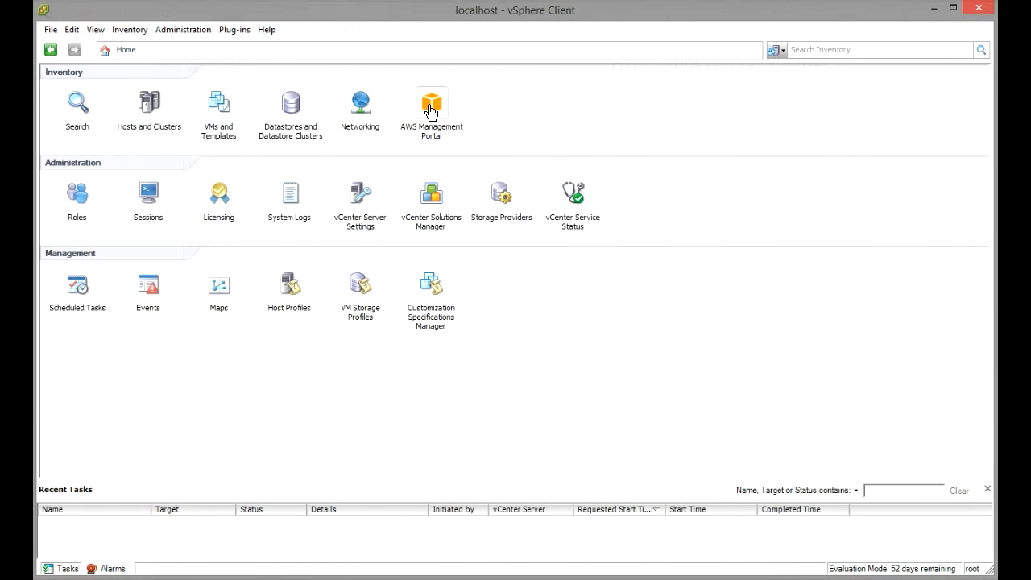
# - Open the AWS Management Portal from the vSphere home page and browse the Asia Pacific (Sydney) region's Default Environment
pyautogui.click(430, 108)
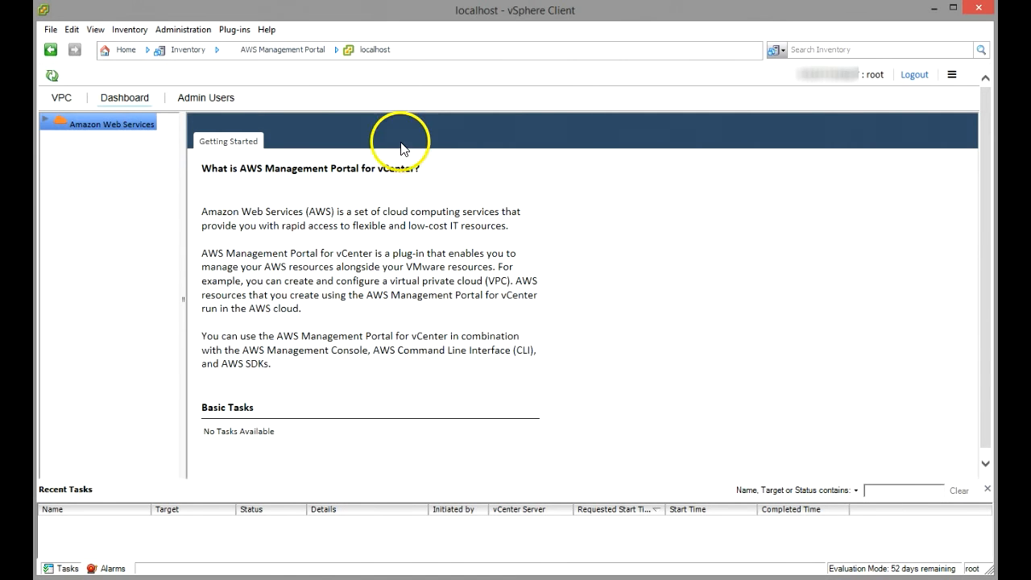
pyautogui.click(45, 120)
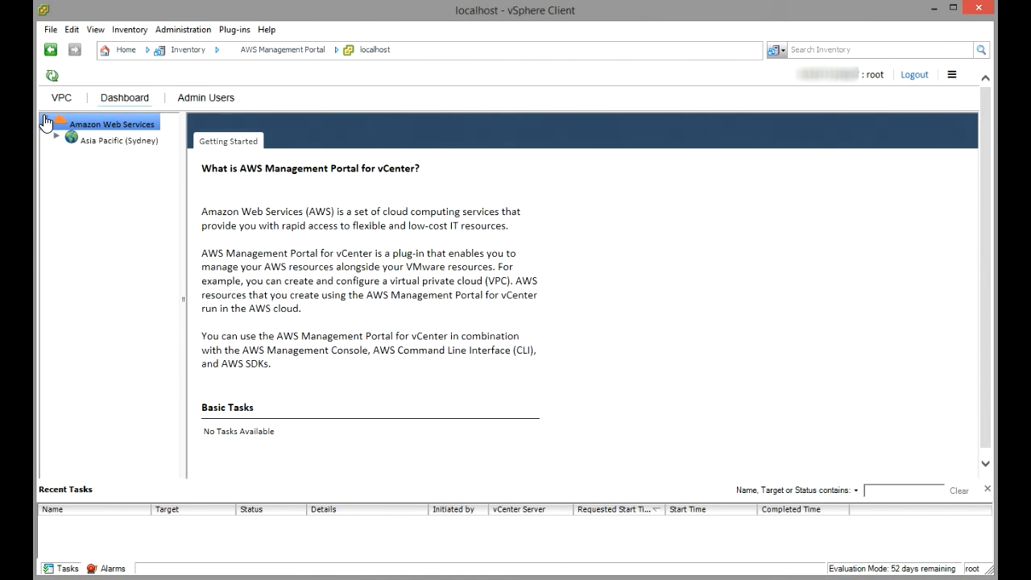
pyautogui.click(91, 143)
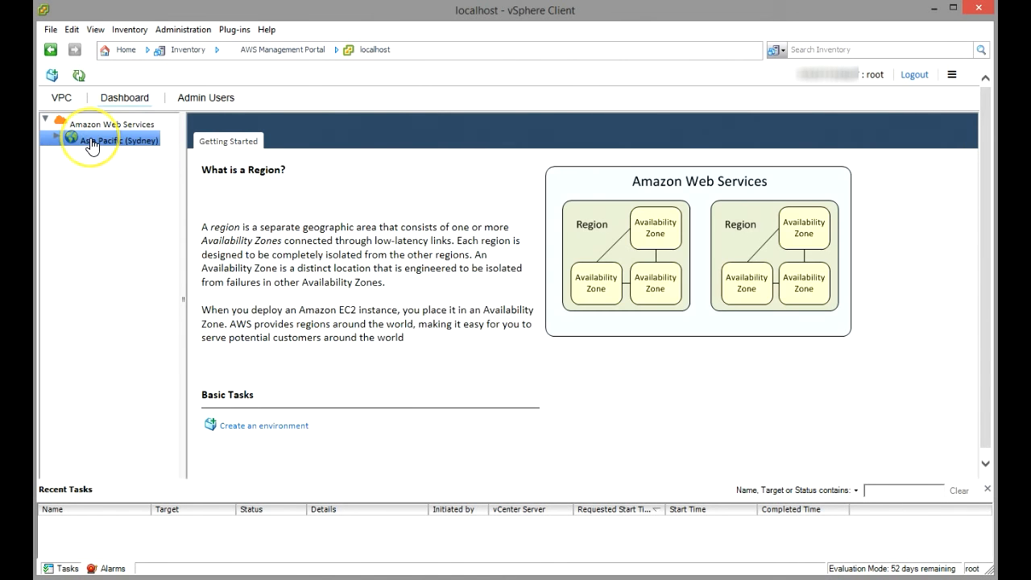
pyautogui.click(56, 137)
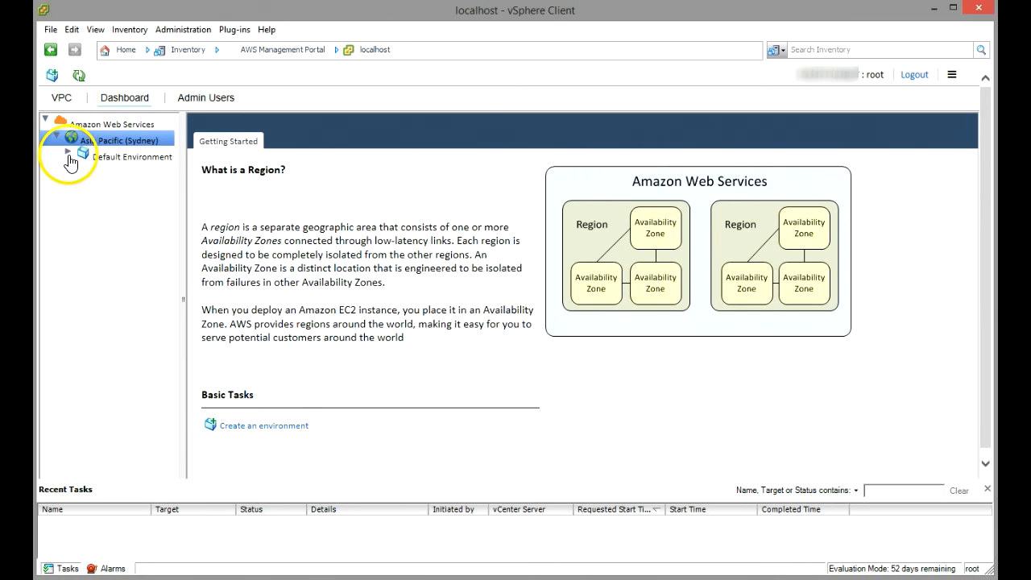
pyautogui.click(68, 152)
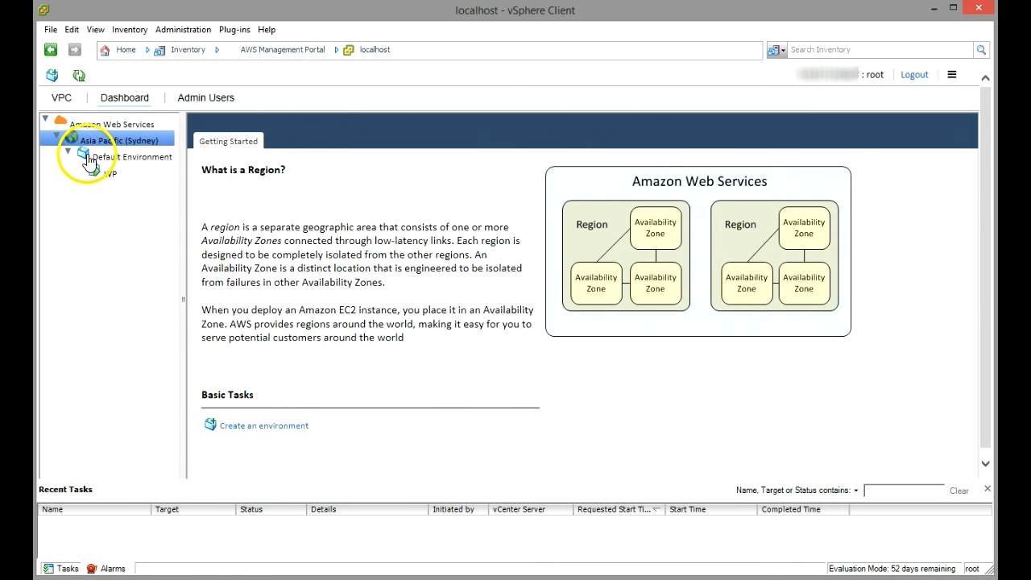
pyautogui.click(67, 152)
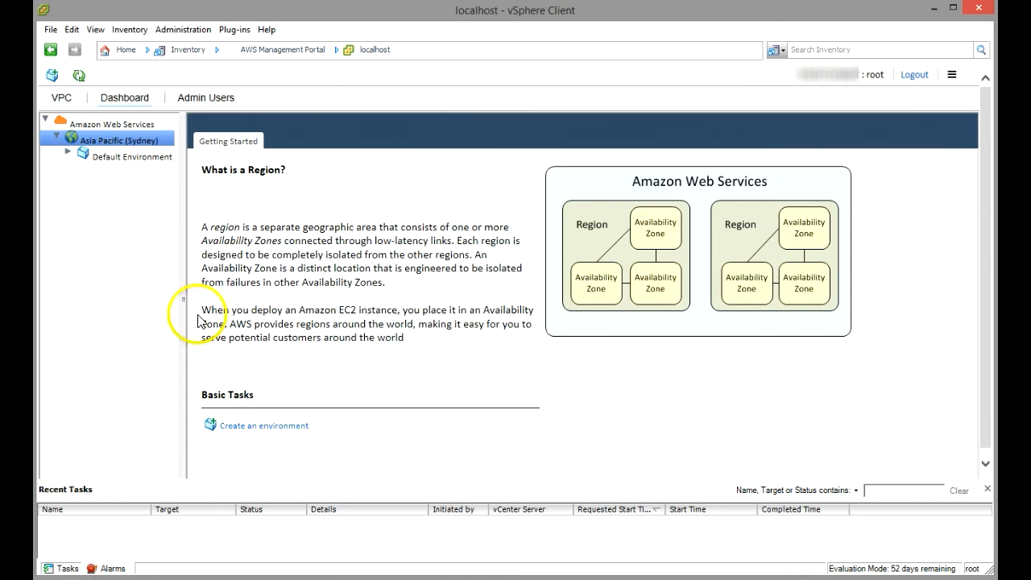
# - Create an environment named MyEnv in Asia Pacific (Sydney) using Sydney VPC and subnet-03769874, and select it in the inventory
pyautogui.click(300, 426)
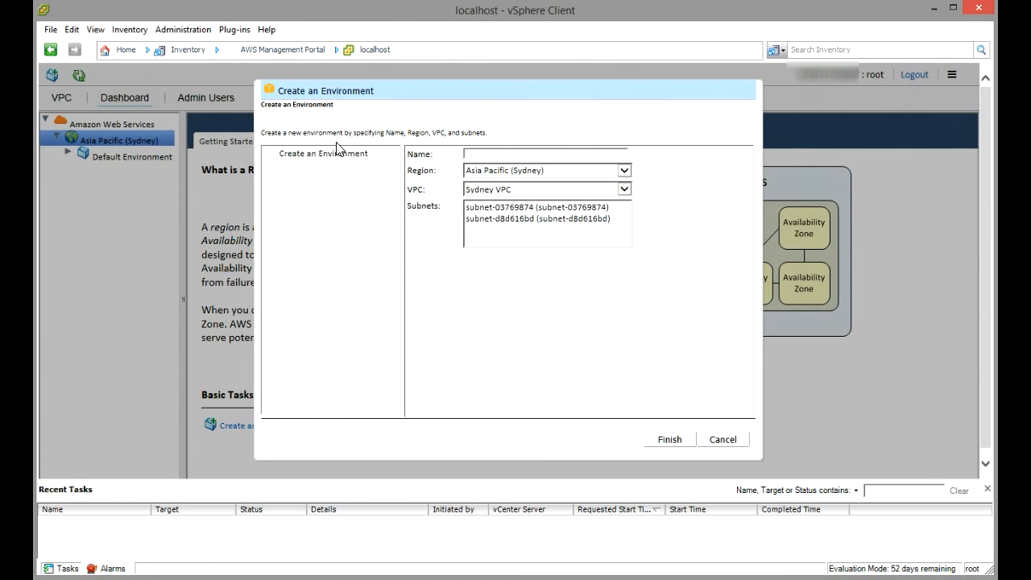
pyautogui.click(472, 152)
pyautogui.click(536, 208)
pyautogui.write('MyEnv')
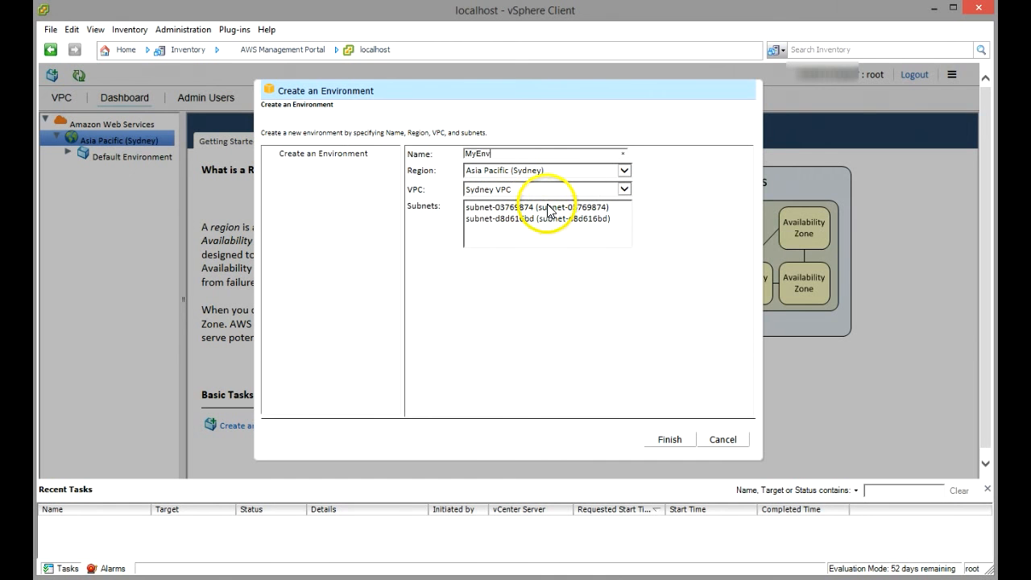
pyautogui.click(554, 210)
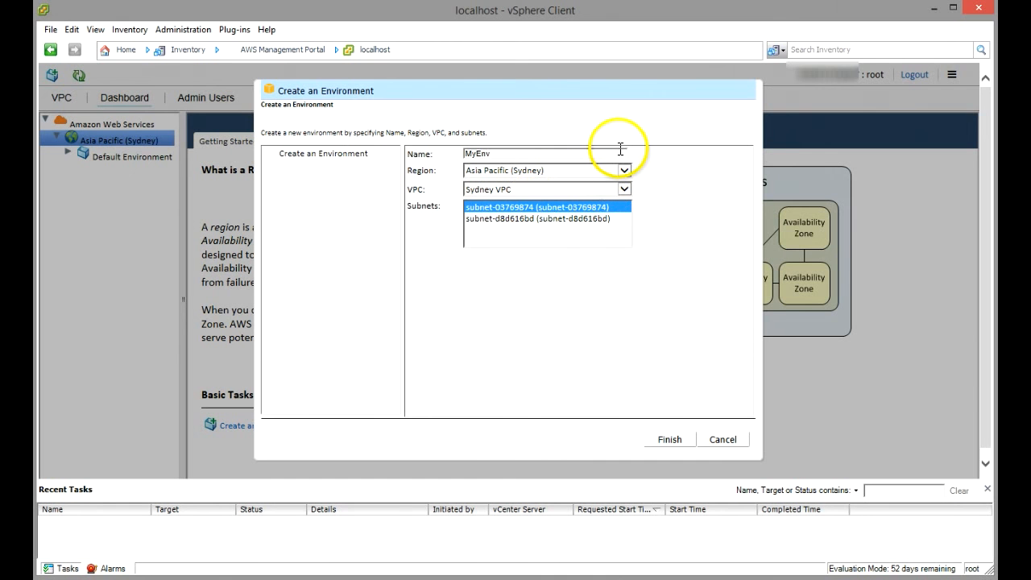
pyautogui.click(605, 218)
pyautogui.click(603, 207)
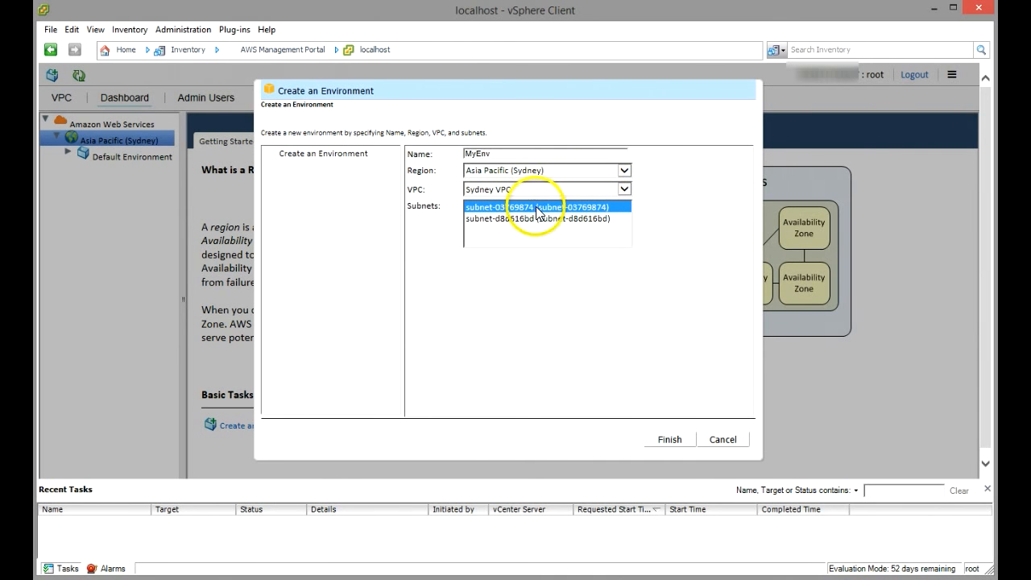
pyautogui.click(675, 441)
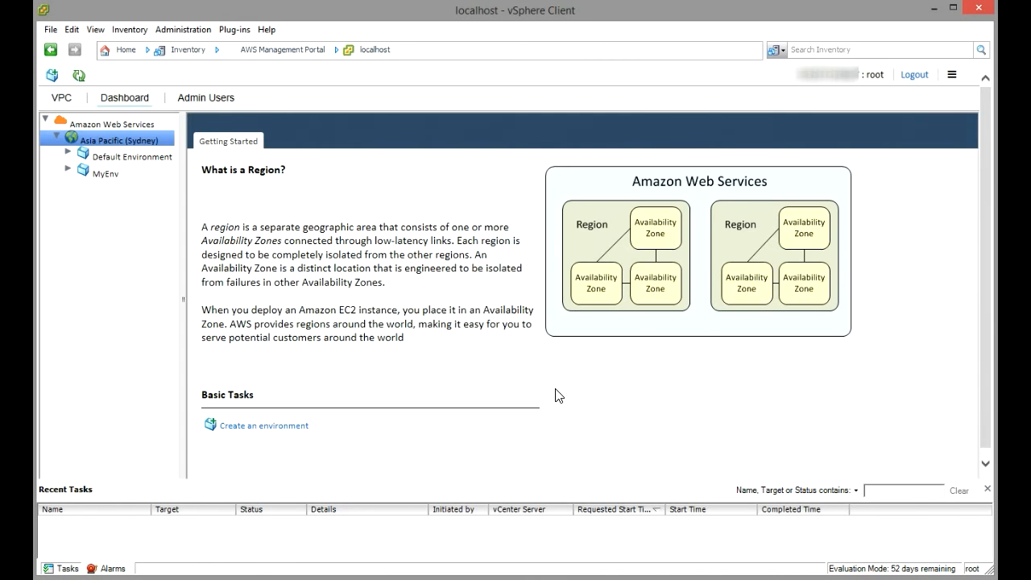
pyautogui.click(84, 176)
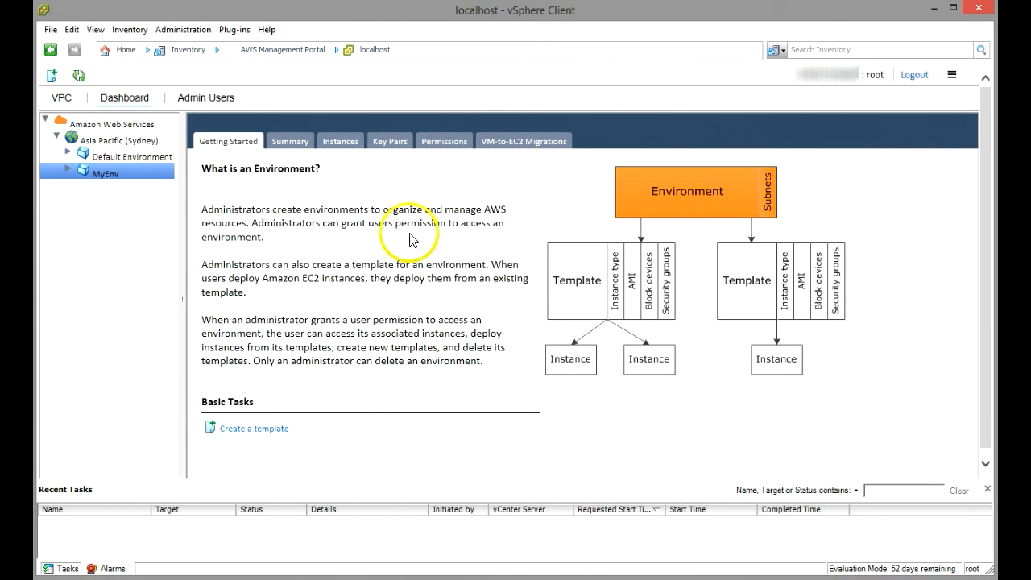
pyautogui.click(68, 168)
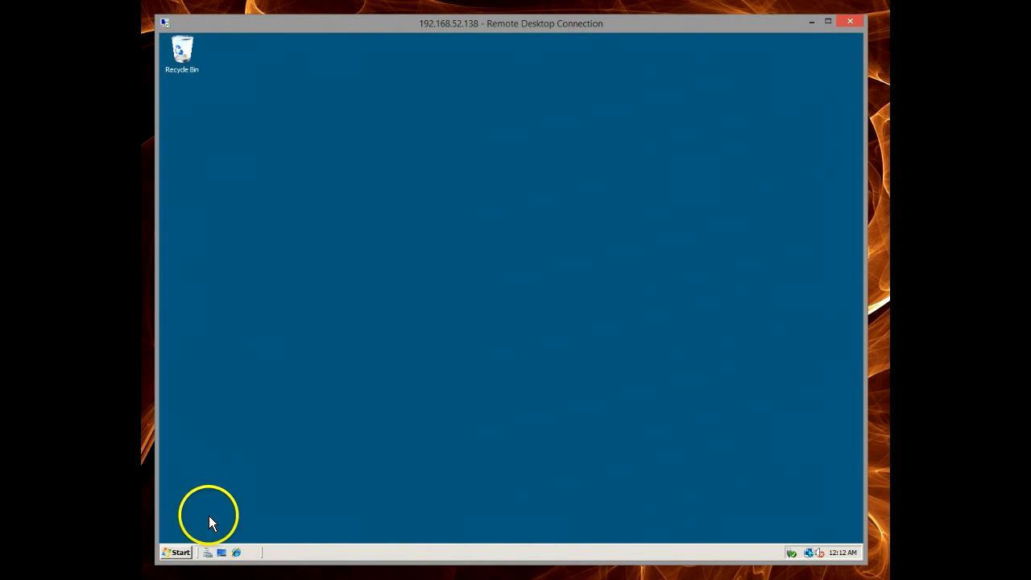
pyautogui.click(235, 552)
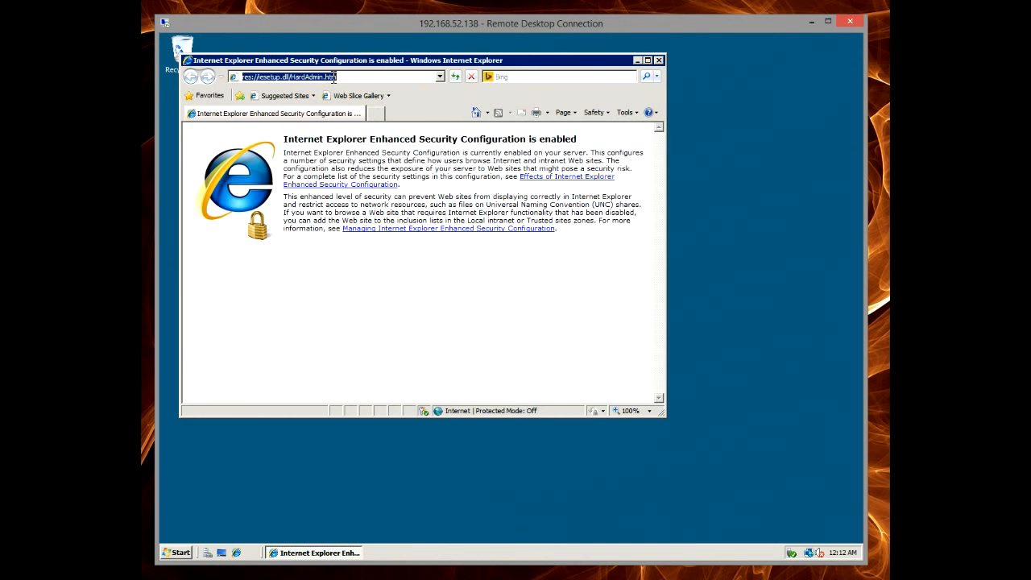
pyautogui.write('http://')
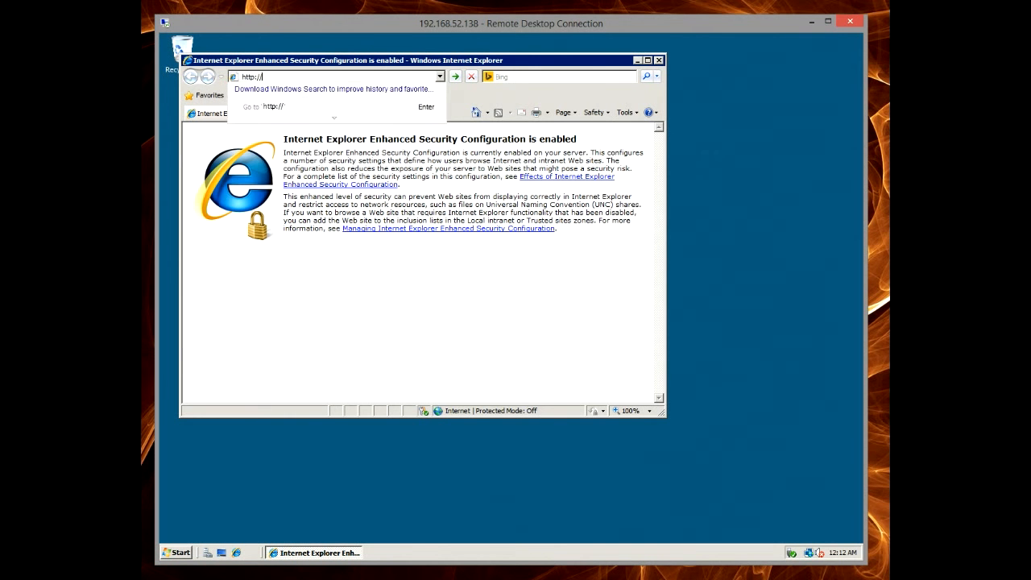
pyautogui.write('192')
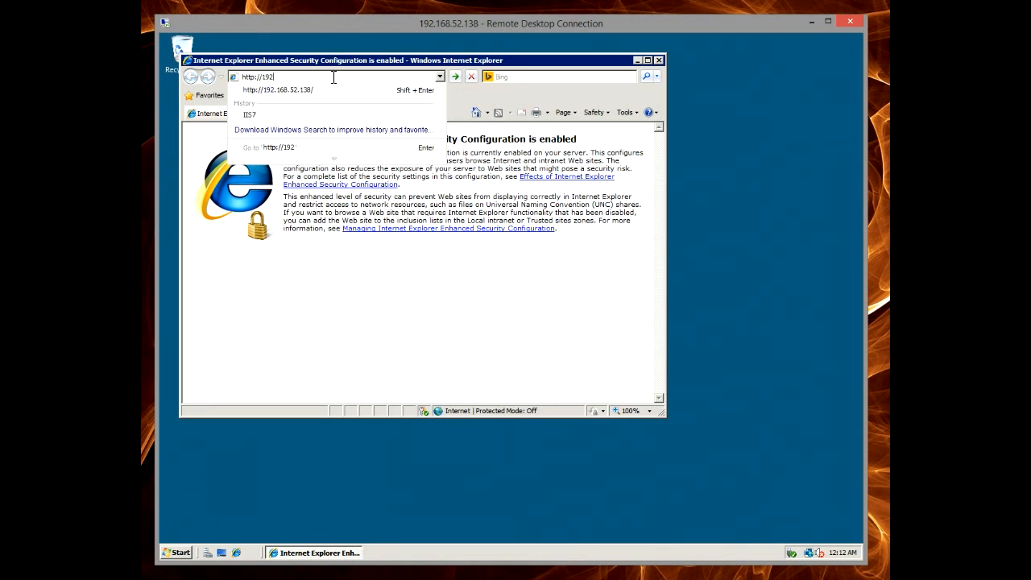
pyautogui.write('.168.52.138')
pyautogui.press('Return')
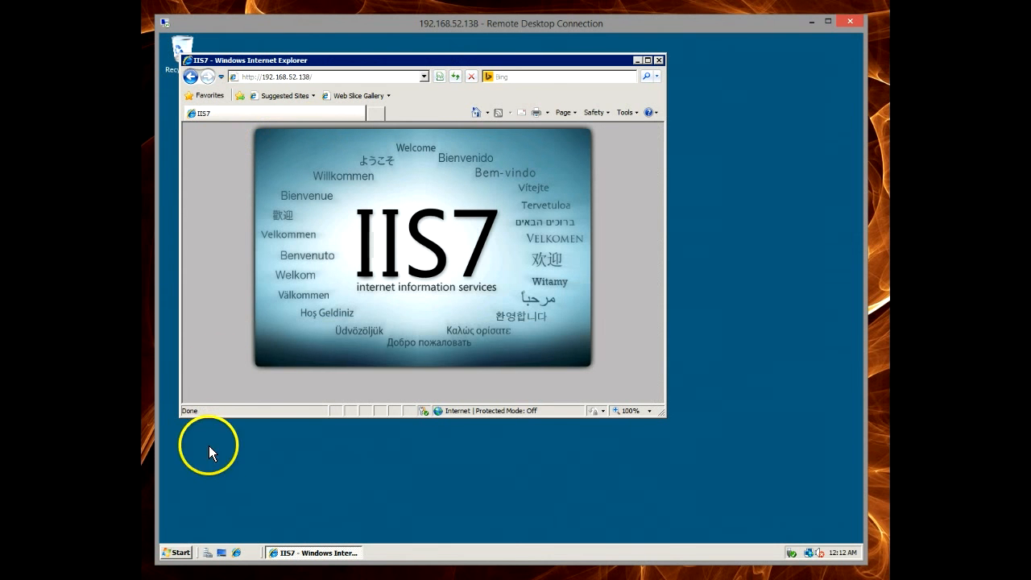
# - Open Notepad on the remote server and write "It's me!" in a new document
pyautogui.click(179, 552)
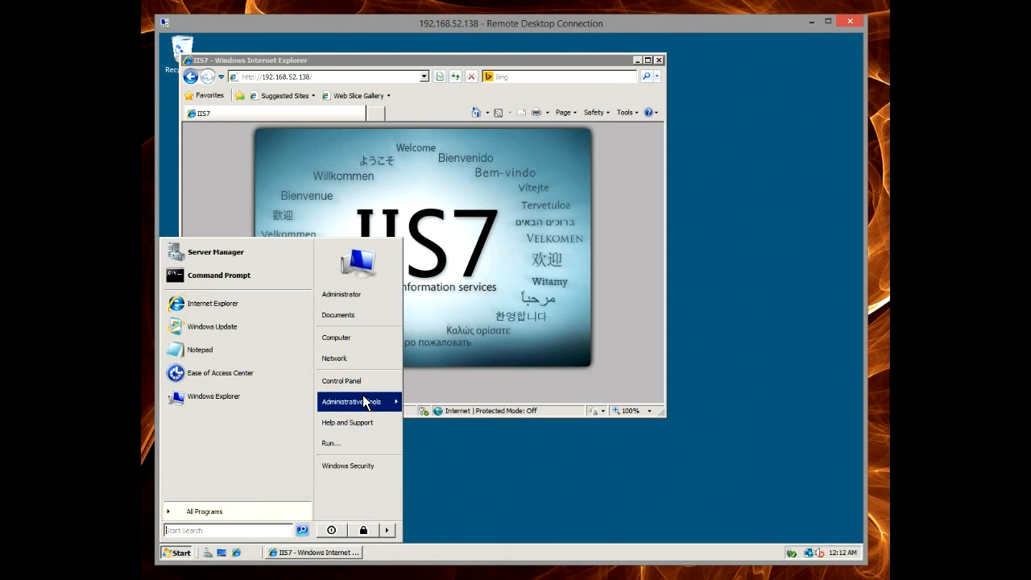
pyautogui.moveTo(365, 402)
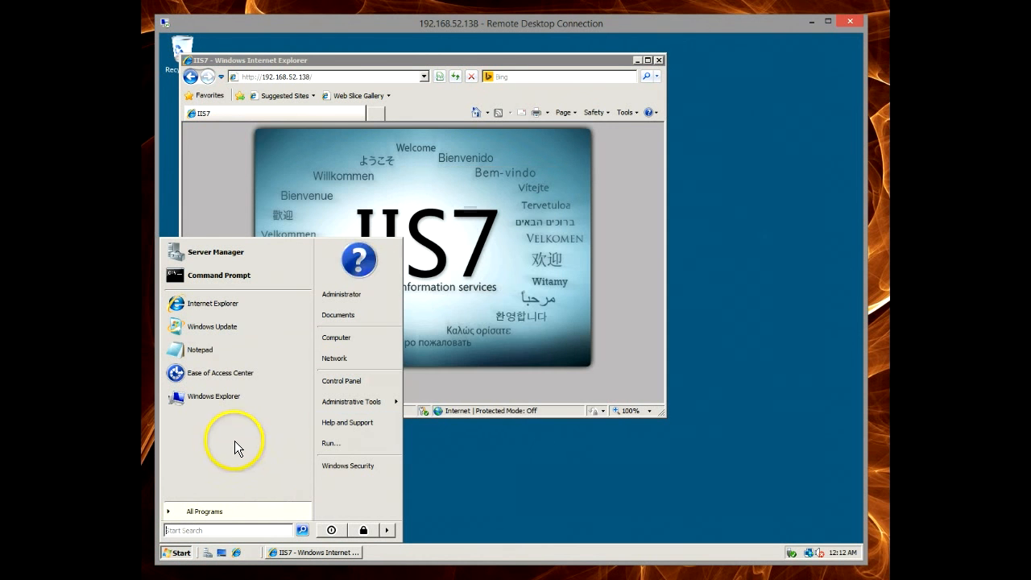
pyautogui.click(226, 513)
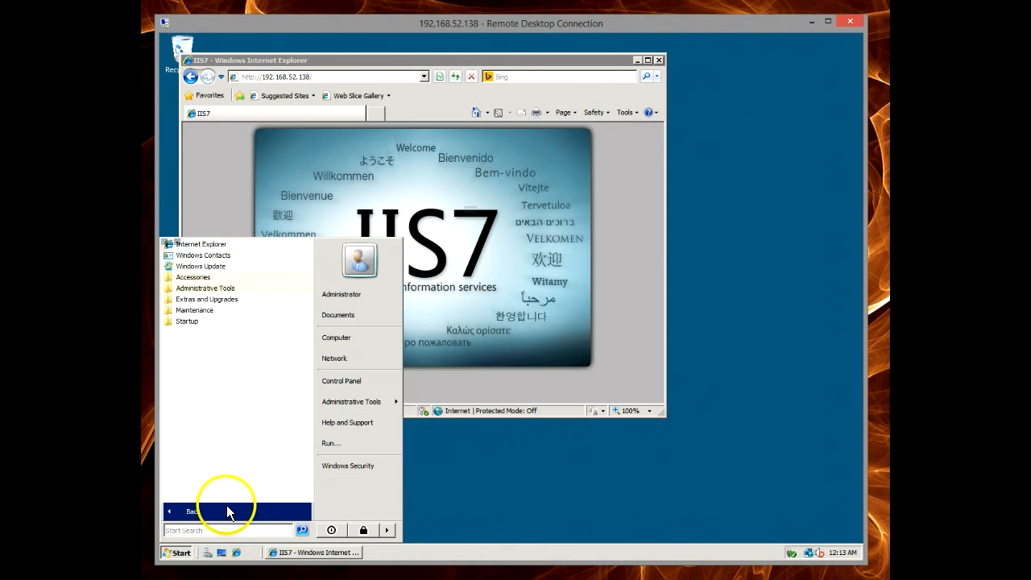
pyautogui.click(216, 280)
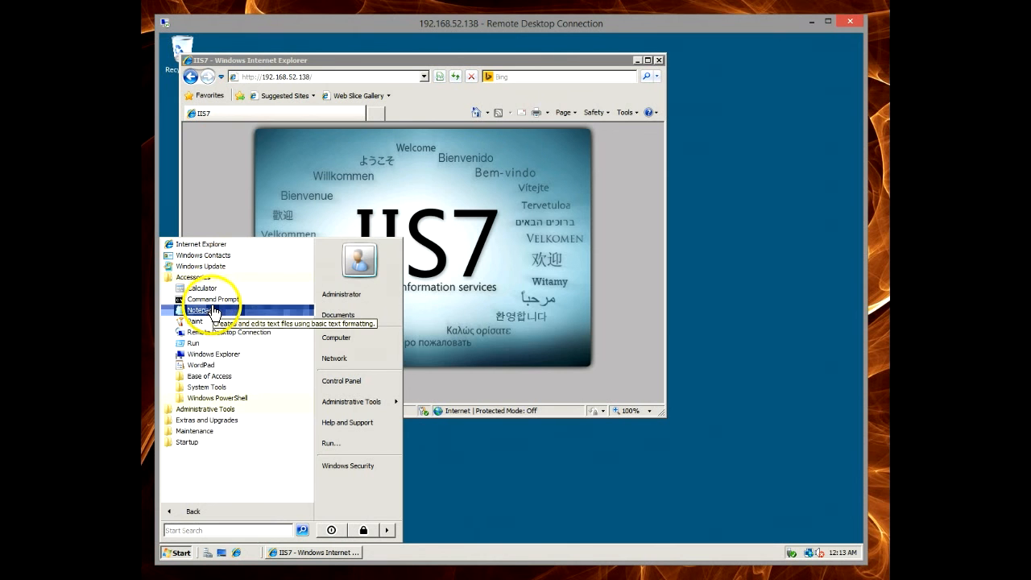
pyautogui.click(211, 310)
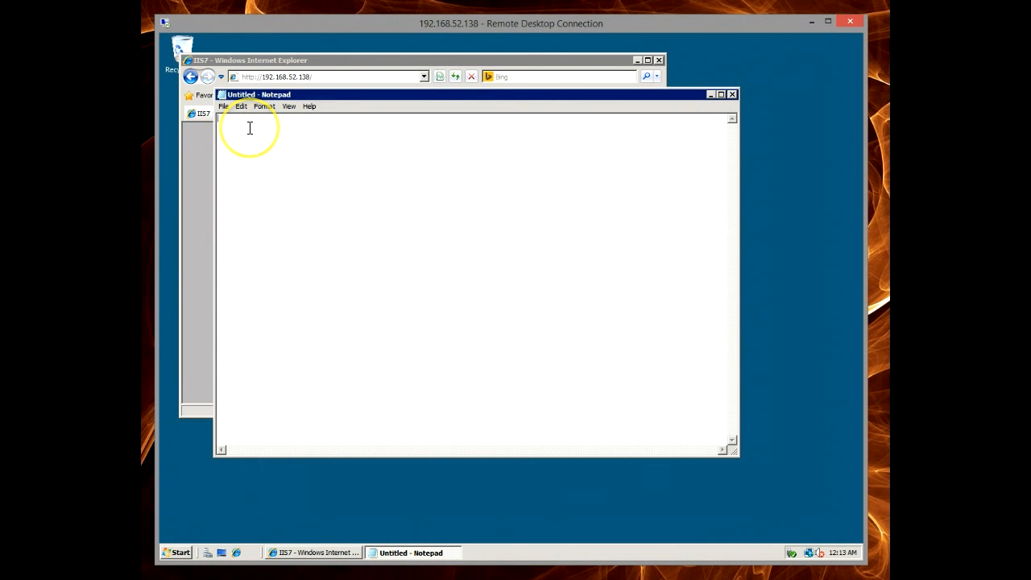
pyautogui.write("It's me!")
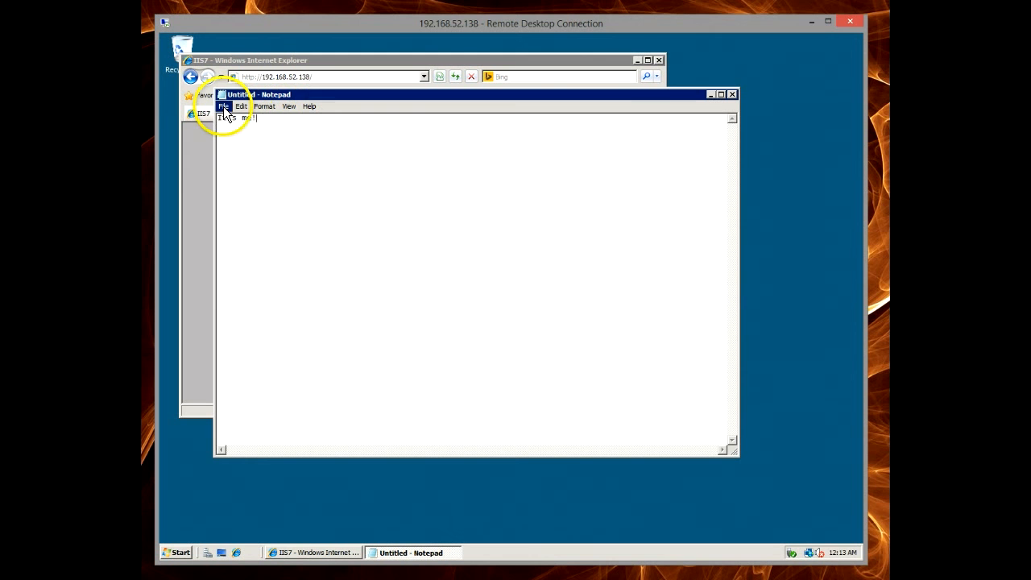
# - Save the text document as itsme in the Documents folder and close Notepad
pyautogui.click(223, 106)
pyautogui.click(243, 149)
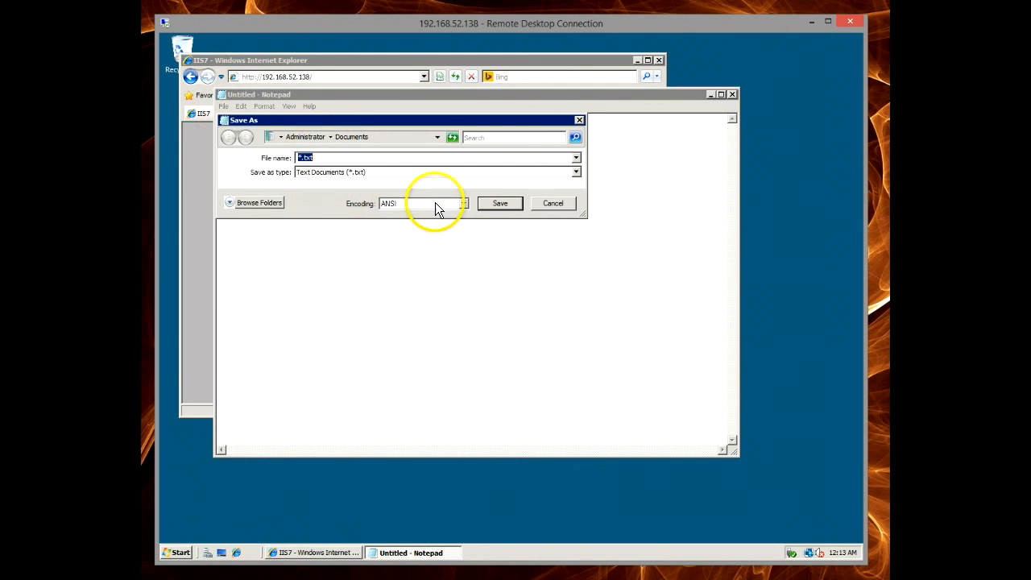
pyautogui.click(497, 203)
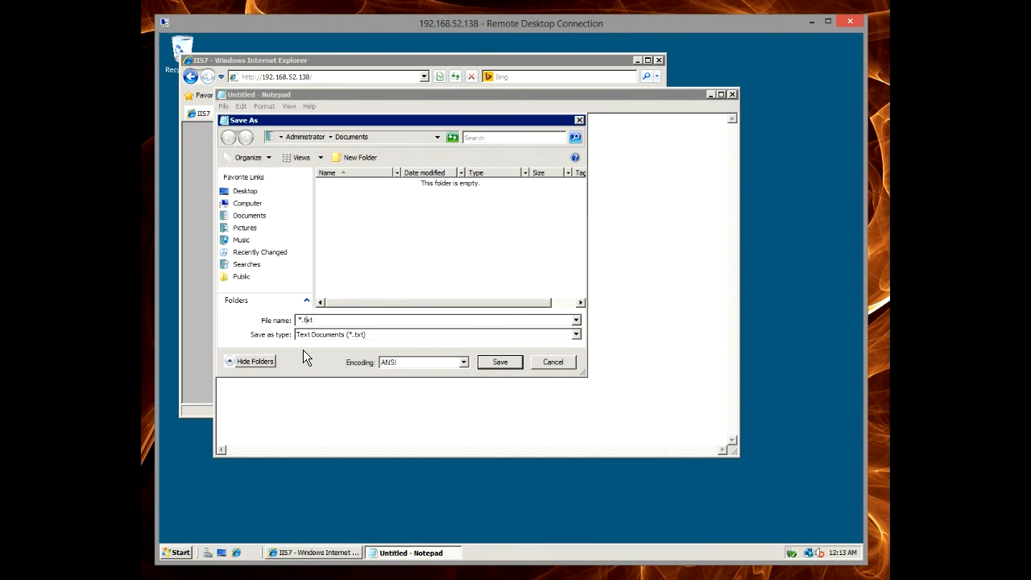
pyautogui.write('itsme')
pyautogui.press('Return')
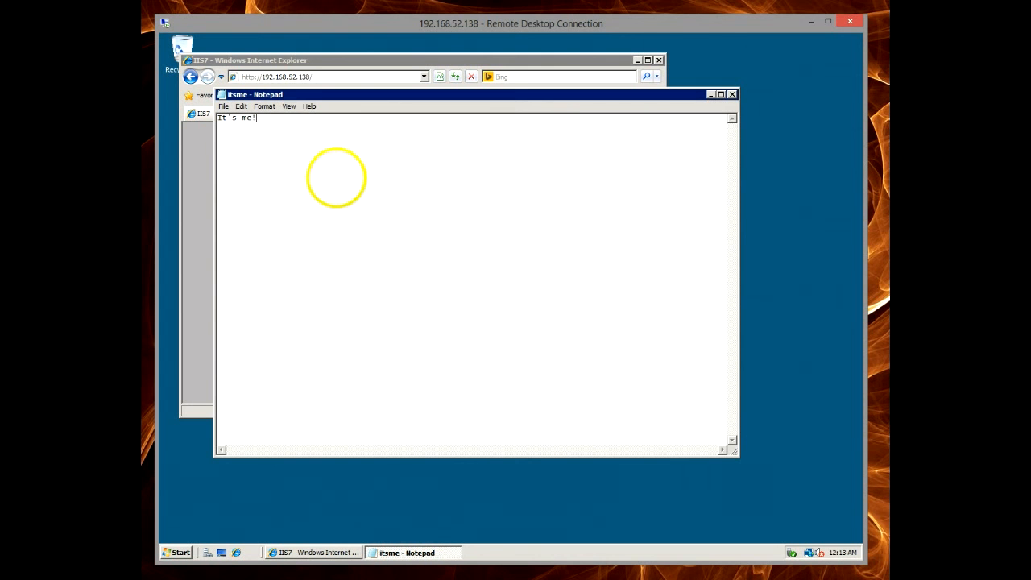
pyautogui.click(731, 94)
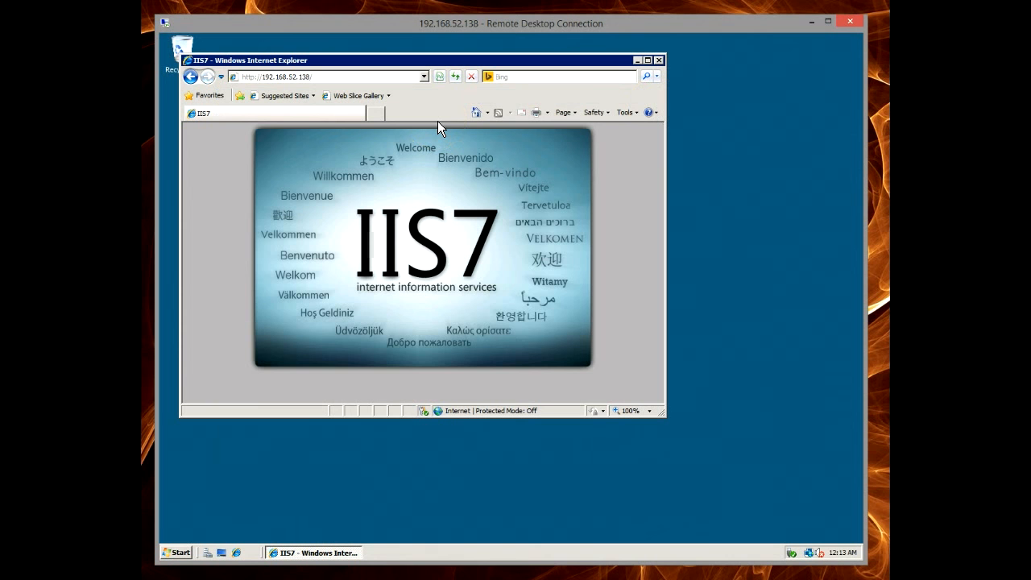
# - Shut down the remote Windows server as Other (Planned) with the comment "migration"
pyautogui.click(178, 552)
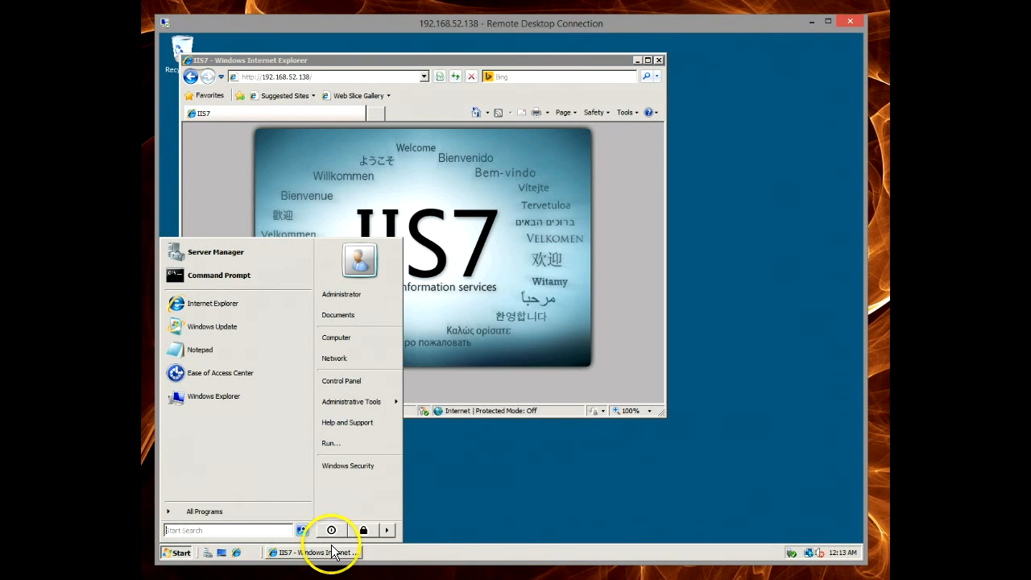
pyautogui.click(385, 529)
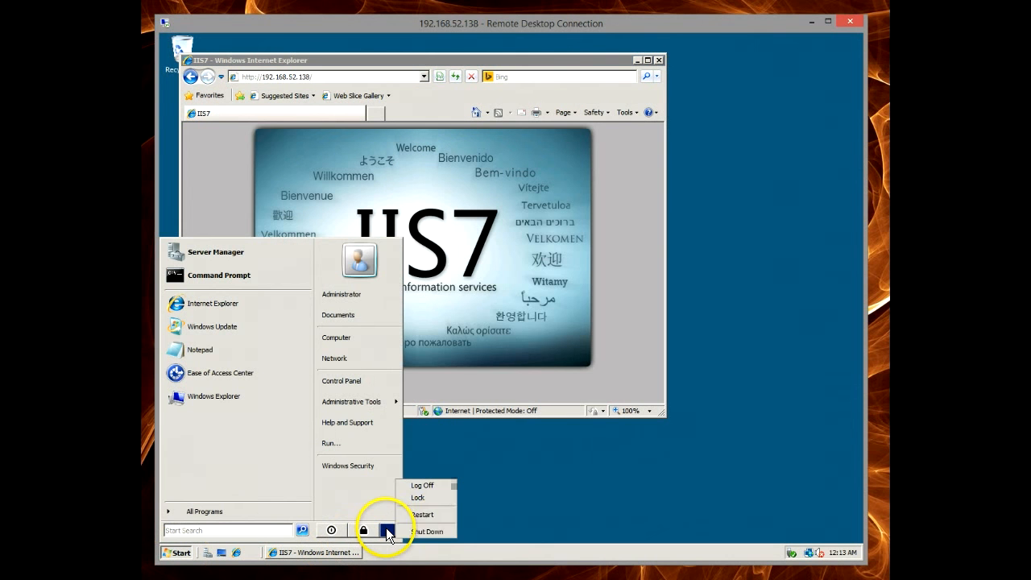
pyautogui.click(434, 530)
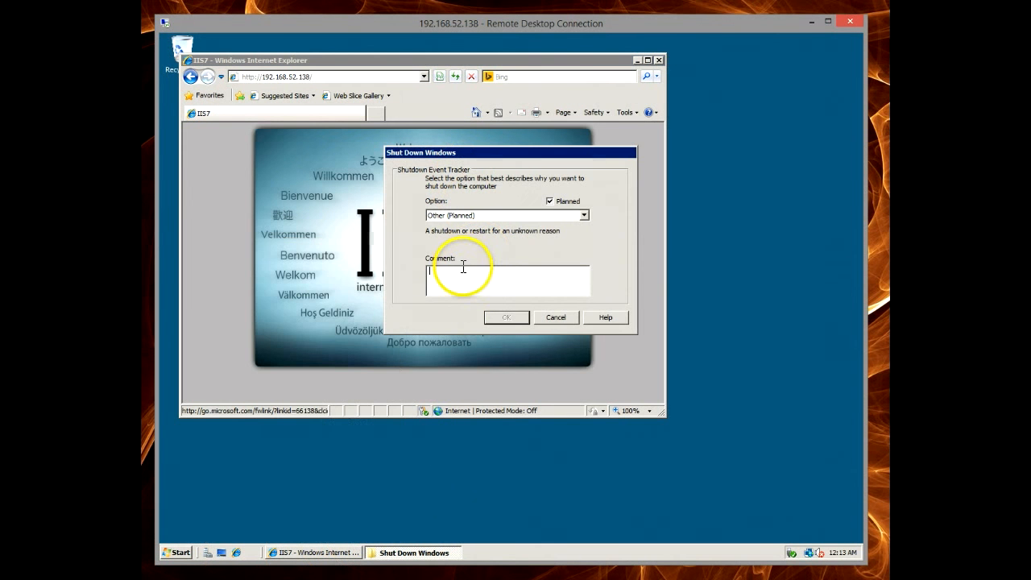
pyautogui.write('migration')
pyautogui.press('Return')
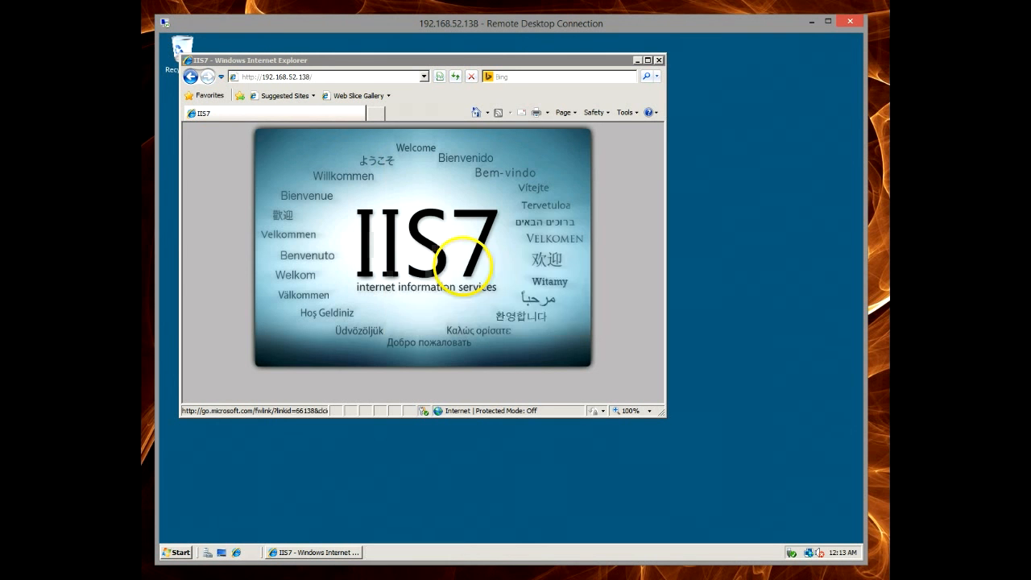
pyautogui.click(553, 338)
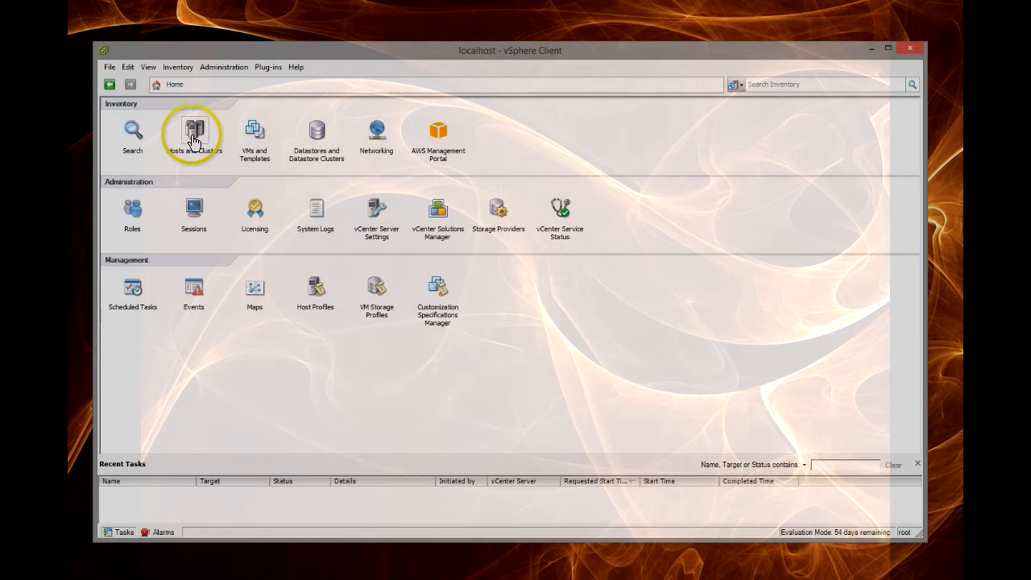
# - Switch to vSphere Client, start the EC2 migration of the W2K8_Legacy virtual machine from Hosts and Clusters, and move its form fully into view
pyautogui.click(193, 142)
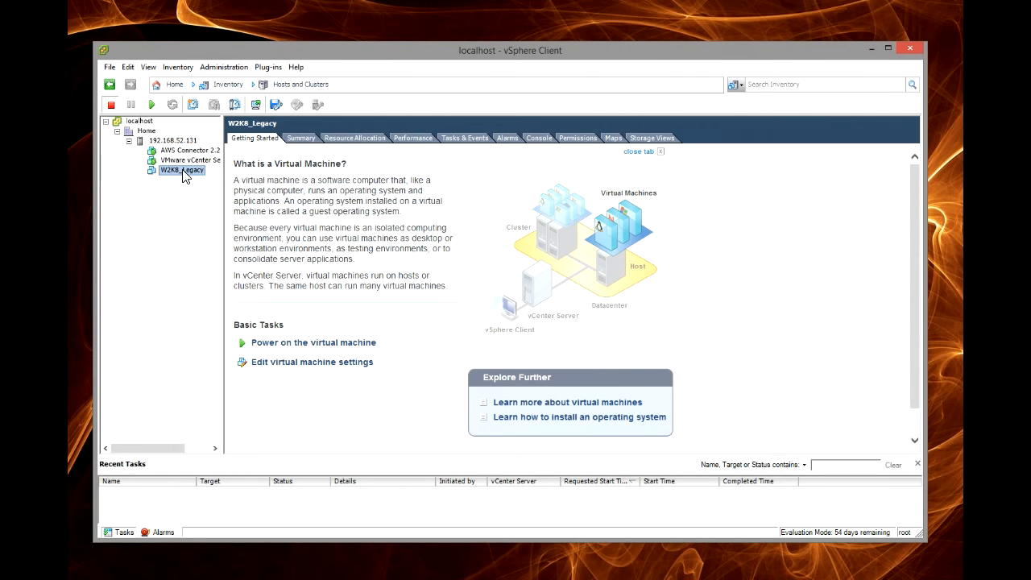
pyautogui.rightClick(183, 171)
pyautogui.click(229, 415)
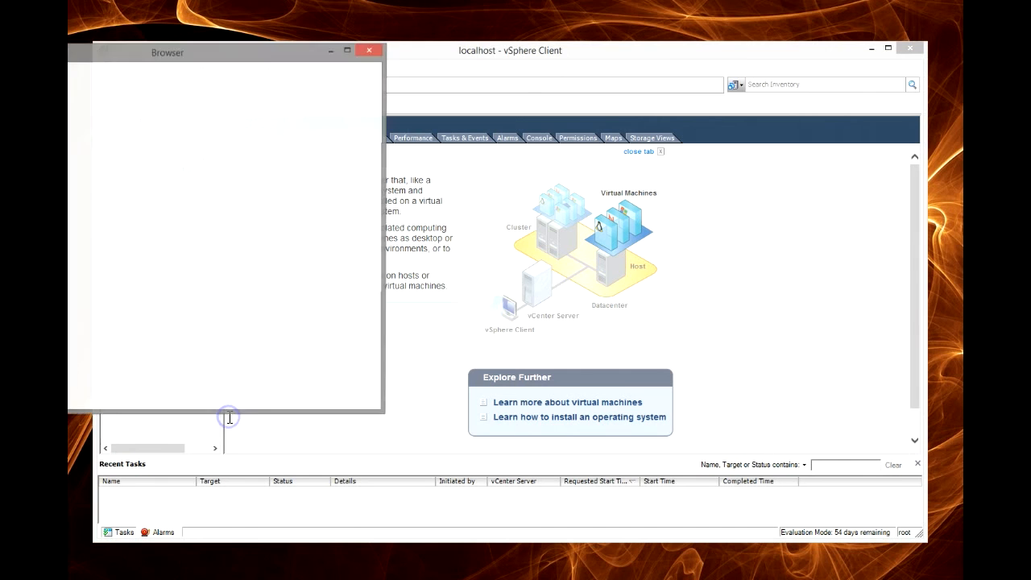
pyautogui.moveTo(125, 51); pyautogui.dragTo(297, 76)
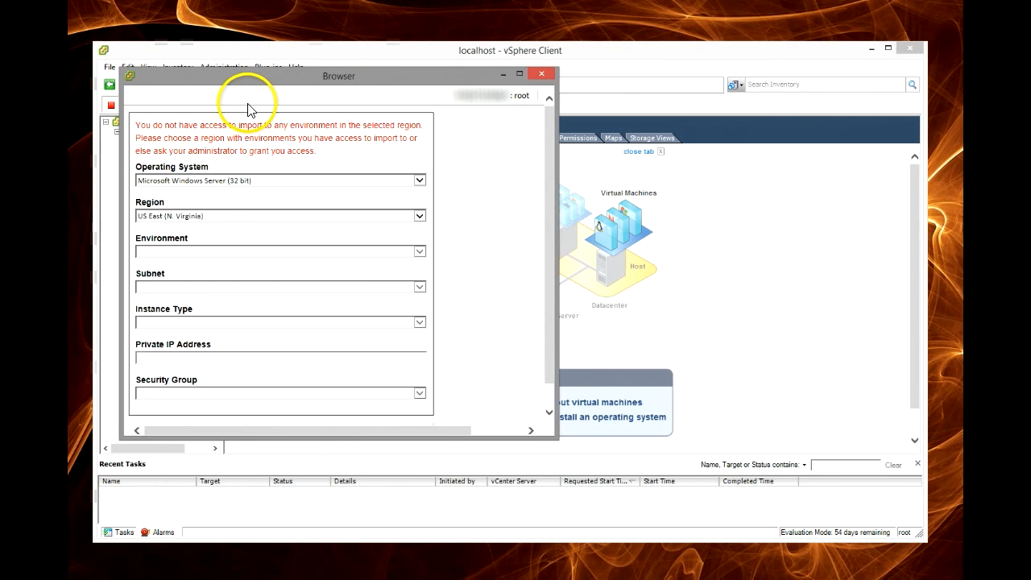
# - Set the migration region to Asia Pacific (Sydney), keep instance type t1.micro and security group sg-36f72353, and start the migration to EC2
pyautogui.click(199, 217)
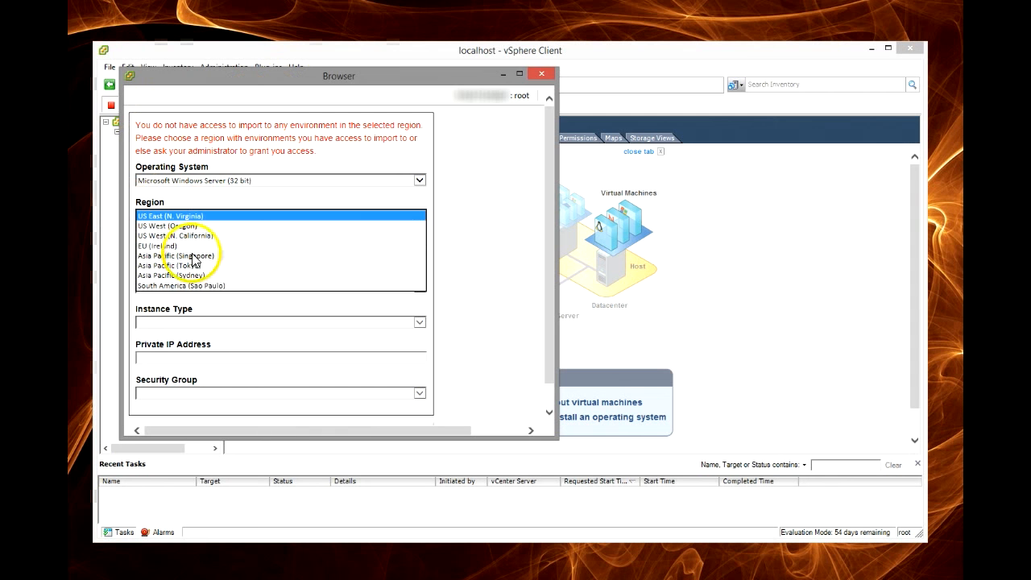
pyautogui.click(172, 274)
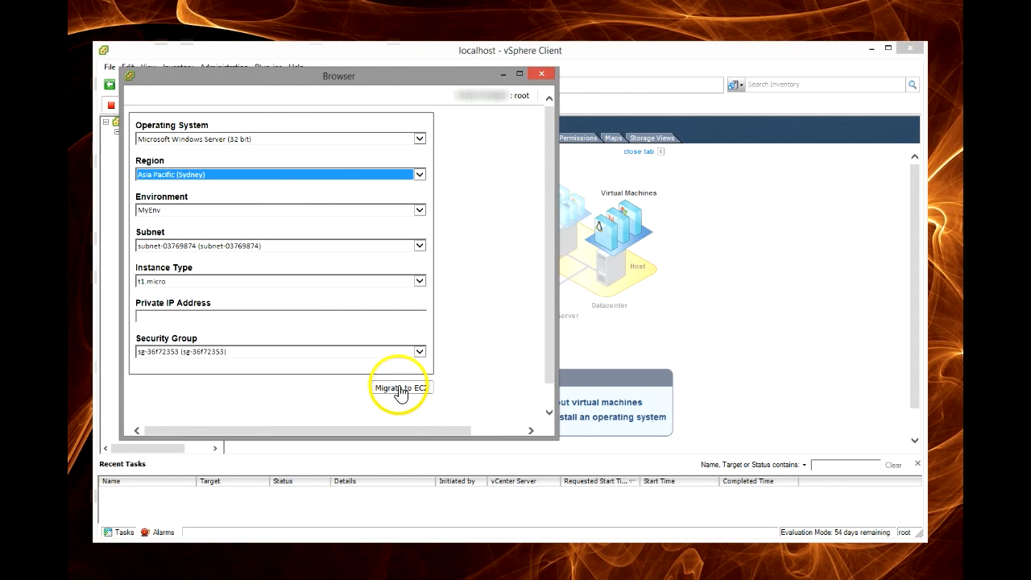
pyautogui.click(396, 352)
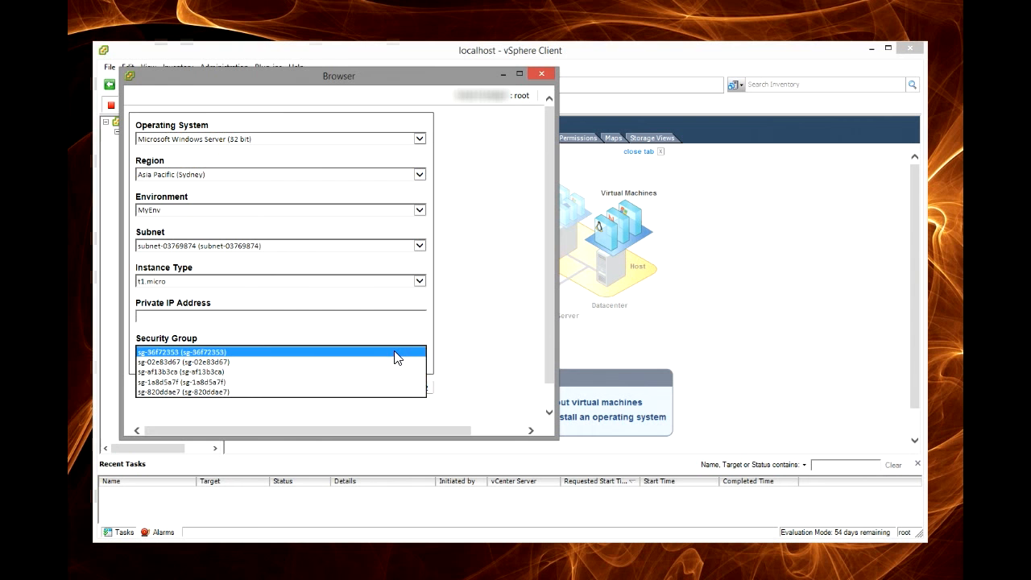
pyautogui.click(396, 352)
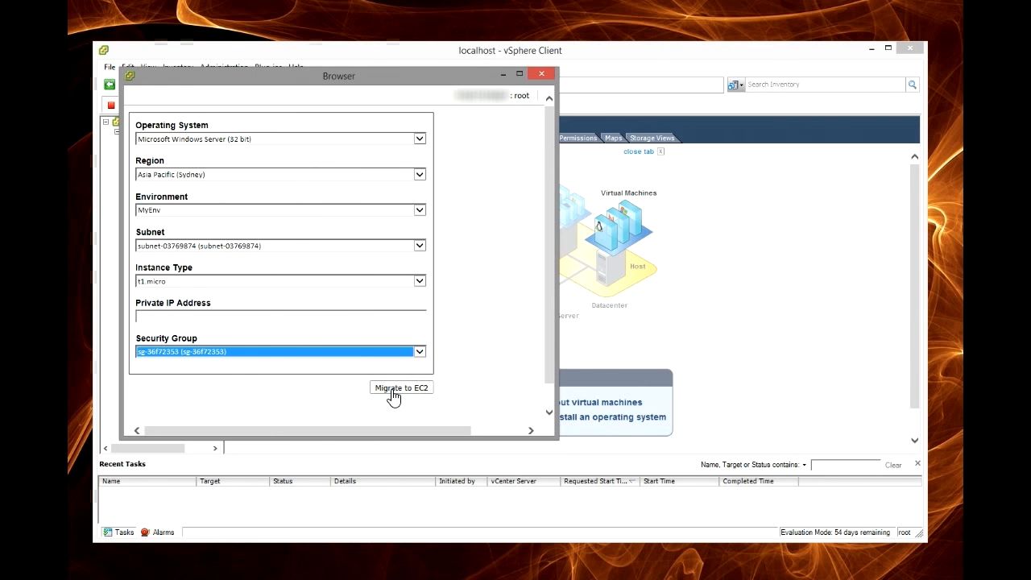
pyautogui.click(375, 284)
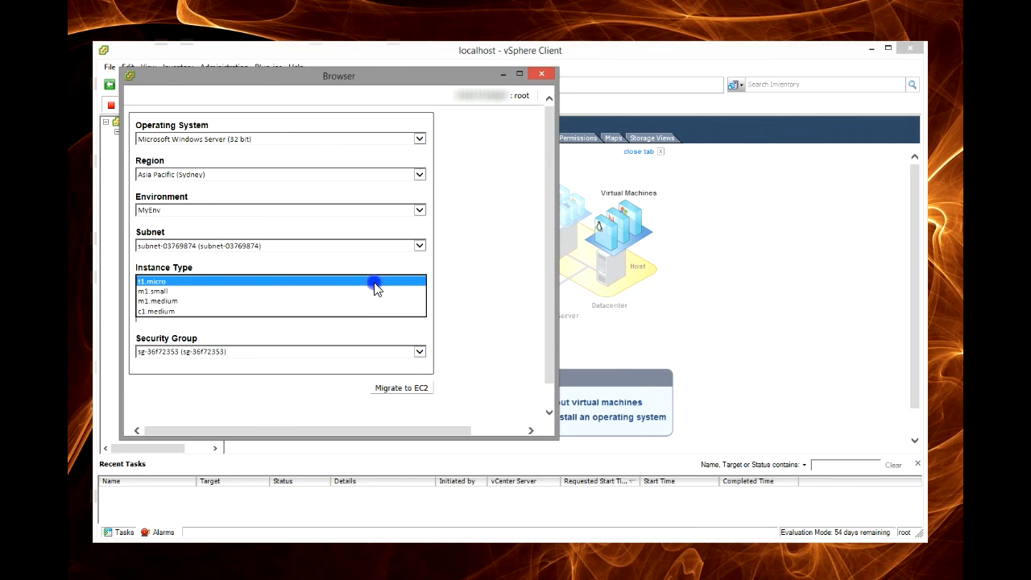
pyautogui.click(376, 283)
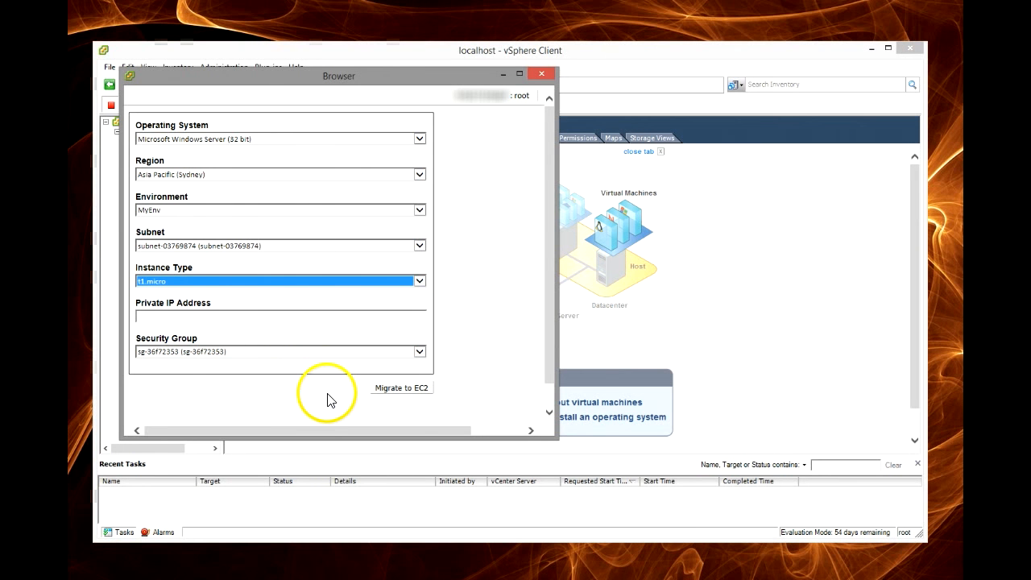
pyautogui.click(405, 389)
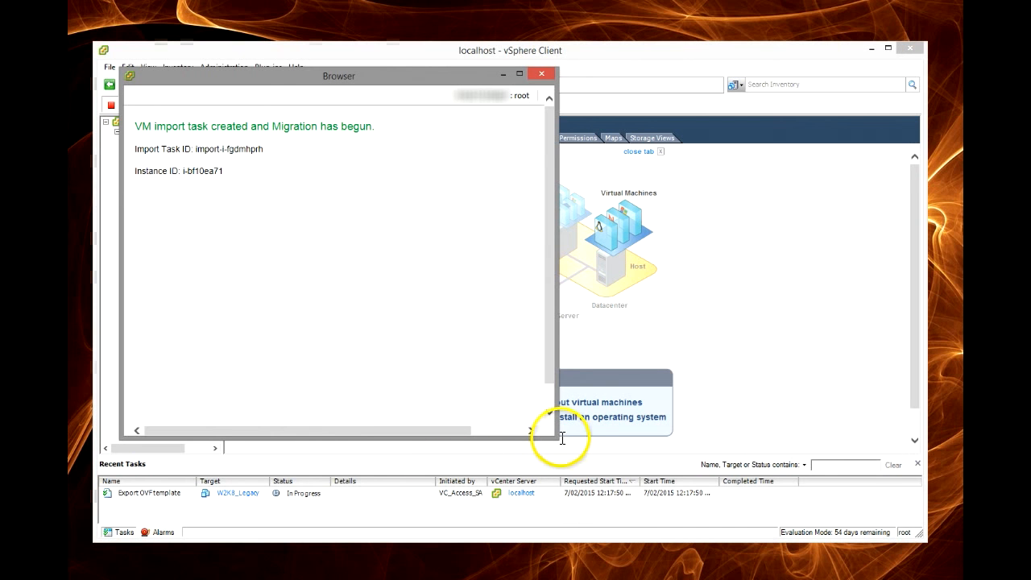
pyautogui.moveTo(555, 438); pyautogui.dragTo(638, 537)
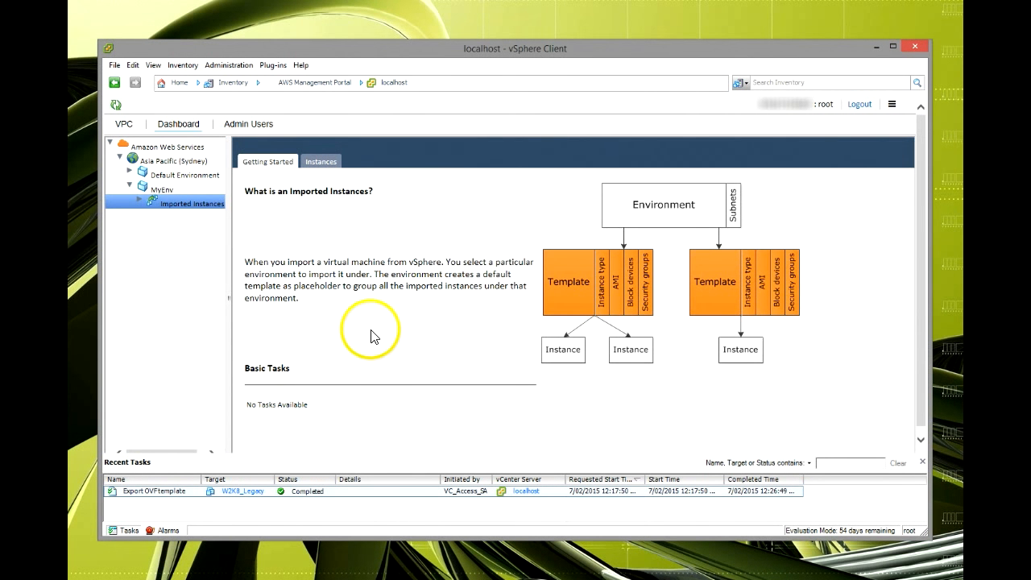
# - Examine the MyEnv environment's instances and its VM-to-EC2 migrations in the AWS Management Portal
pyautogui.click(158, 191)
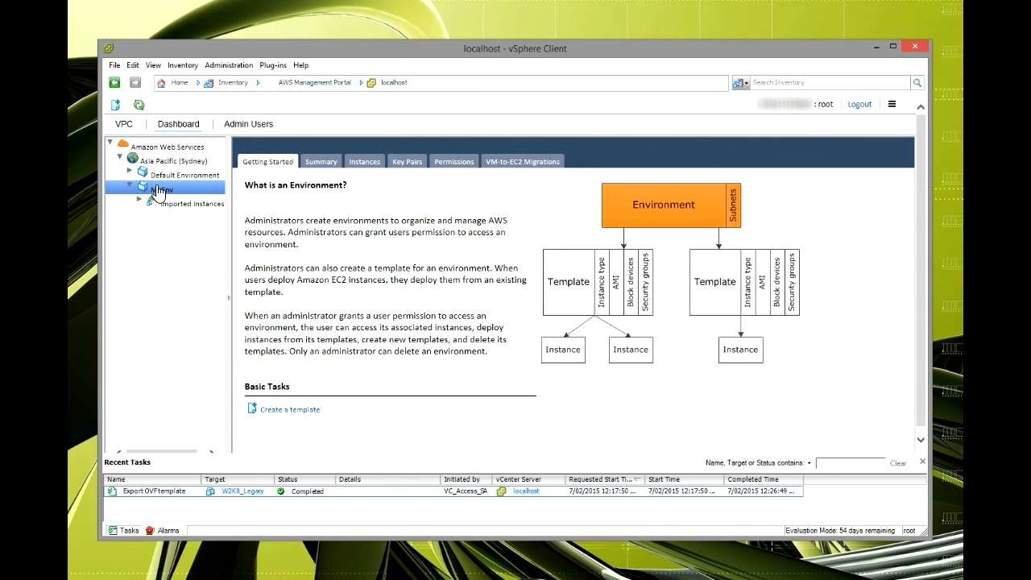
pyautogui.click(364, 162)
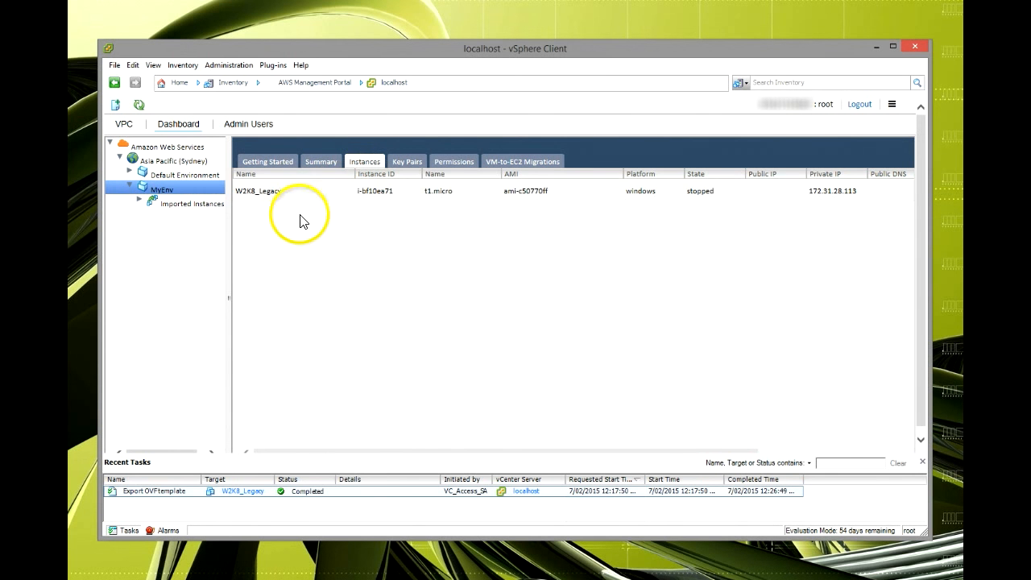
pyautogui.click(525, 162)
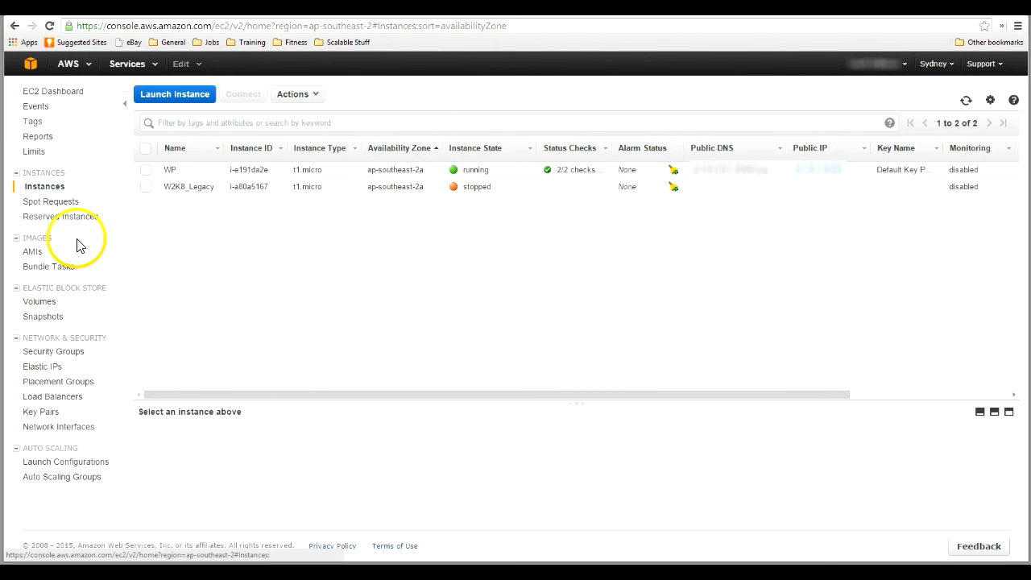
# - In the EC2 console, associate Elastic IP 54.66.195.84 with the W2K8_Legacy instance and return to the instance list
pyautogui.click(53, 368)
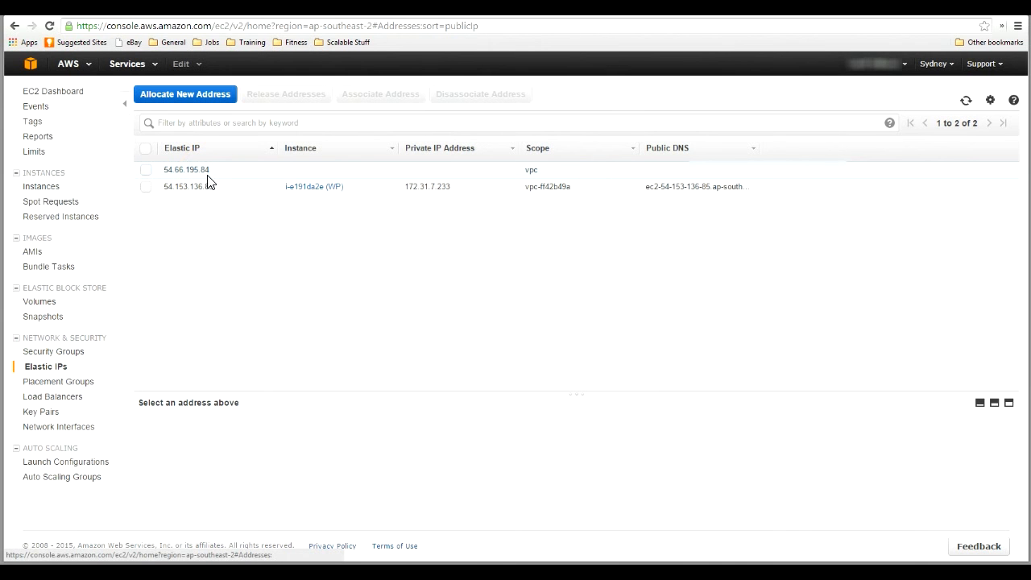
pyautogui.click(146, 170)
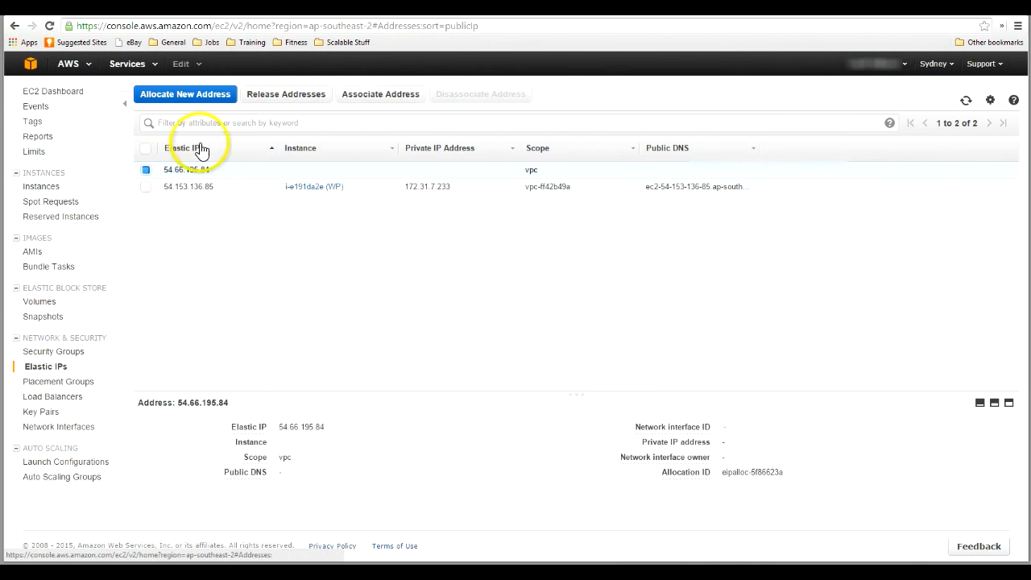
pyautogui.click(389, 95)
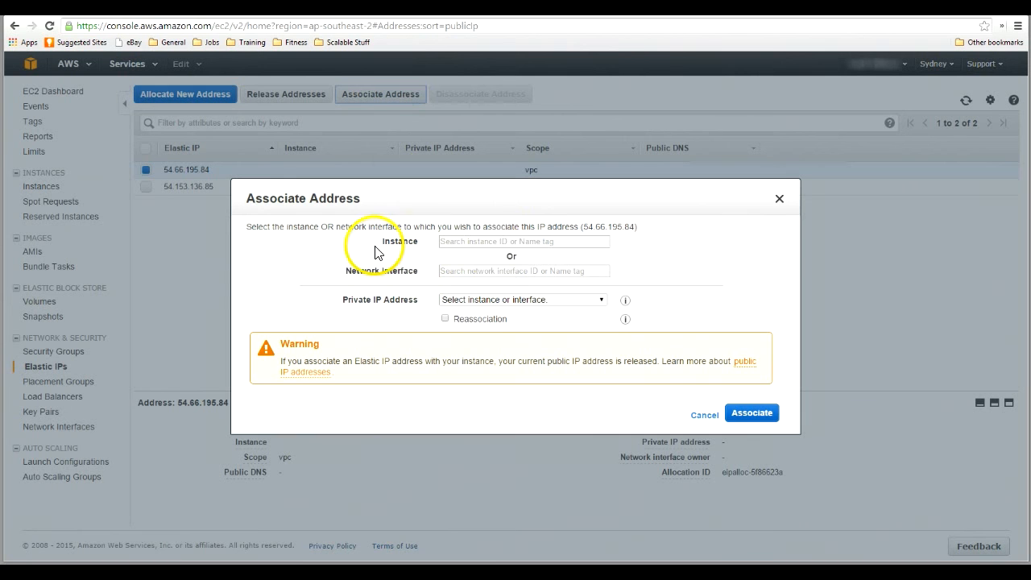
pyautogui.click(493, 242)
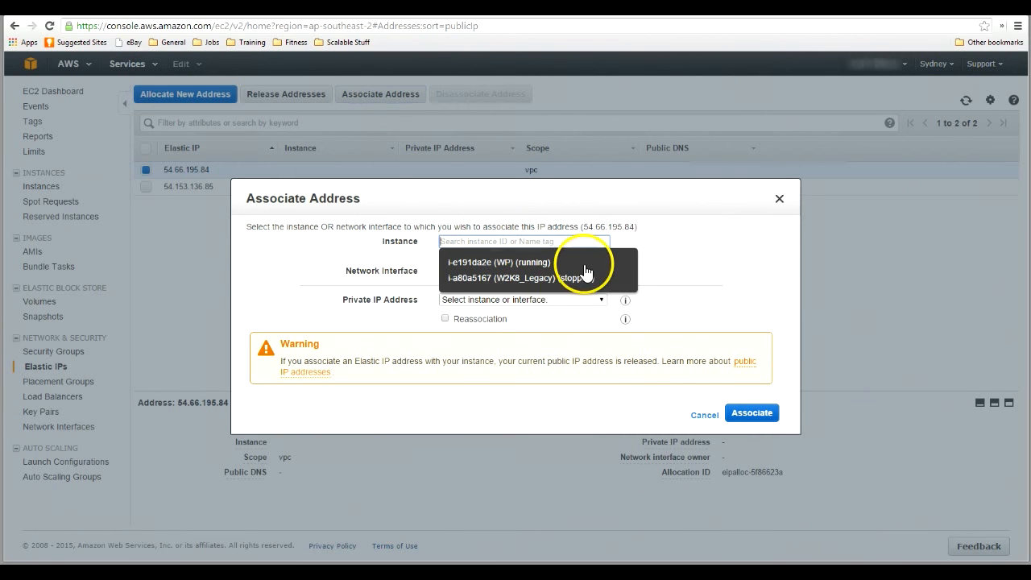
pyautogui.click(540, 280)
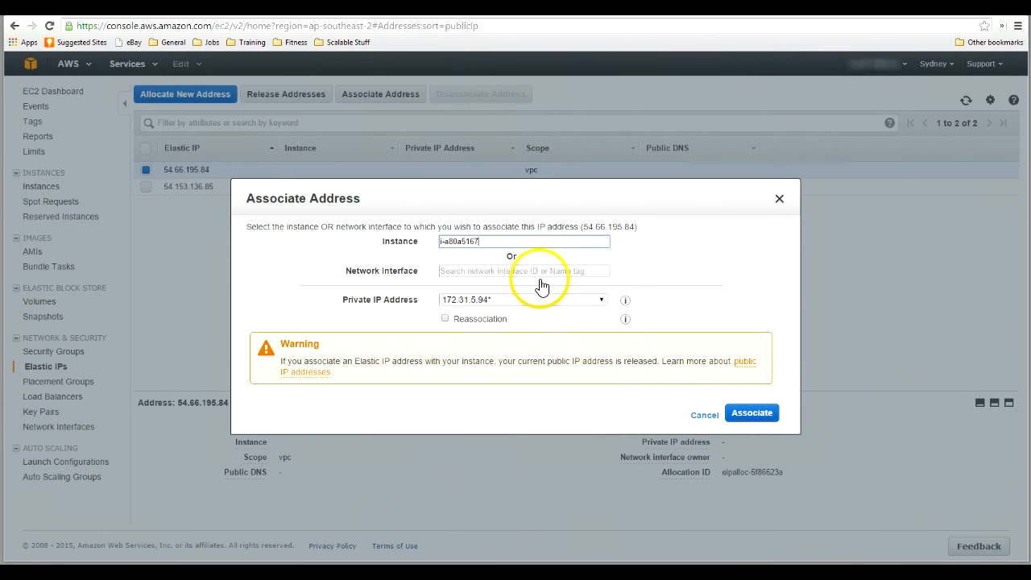
pyautogui.click(749, 414)
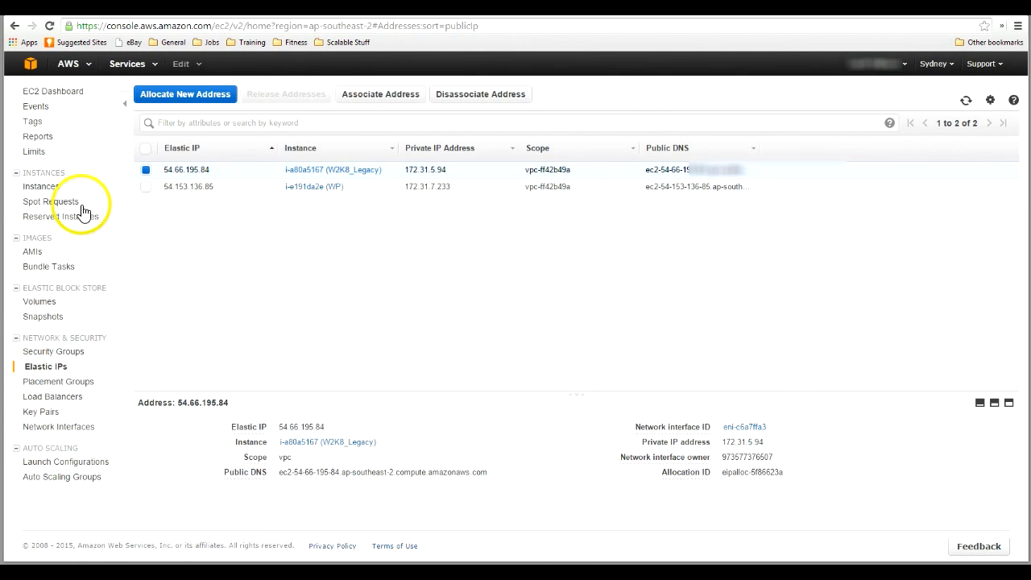
pyautogui.click(30, 187)
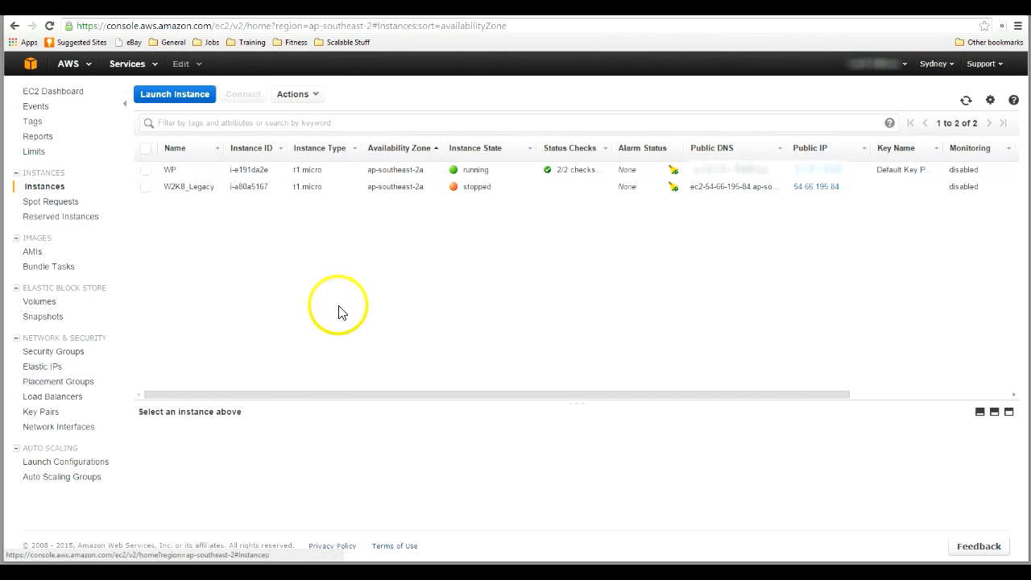
pyautogui.rightClick(194, 186)
pyautogui.moveTo(264, 256)
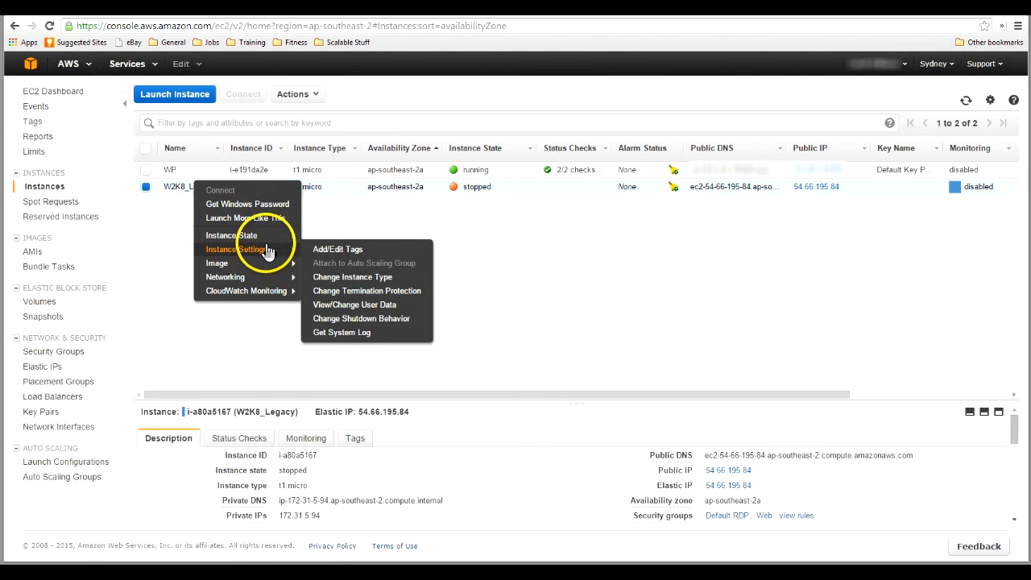
pyautogui.moveTo(269, 237)
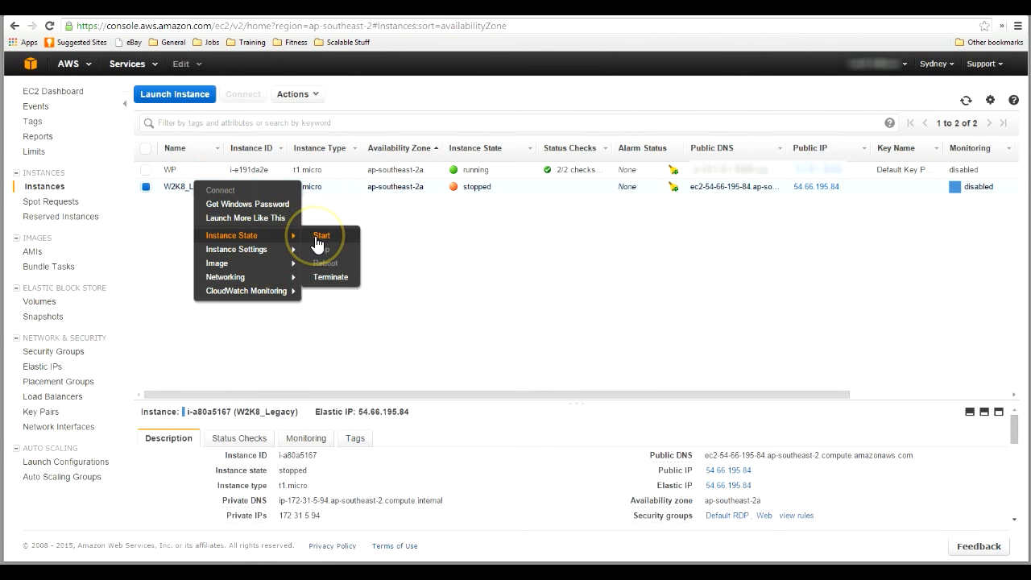
pyautogui.click(510, 262)
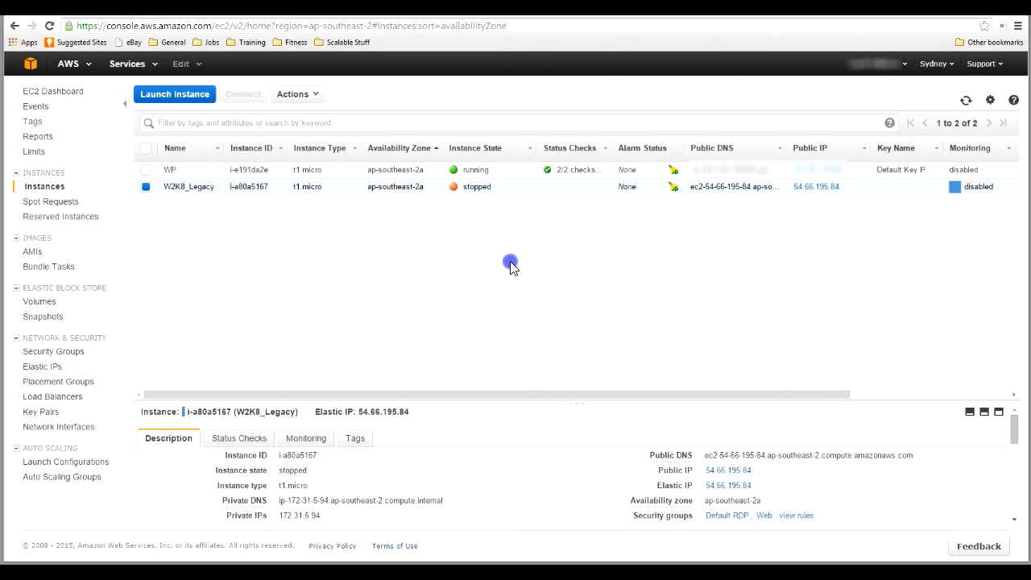
pyautogui.click(493, 261)
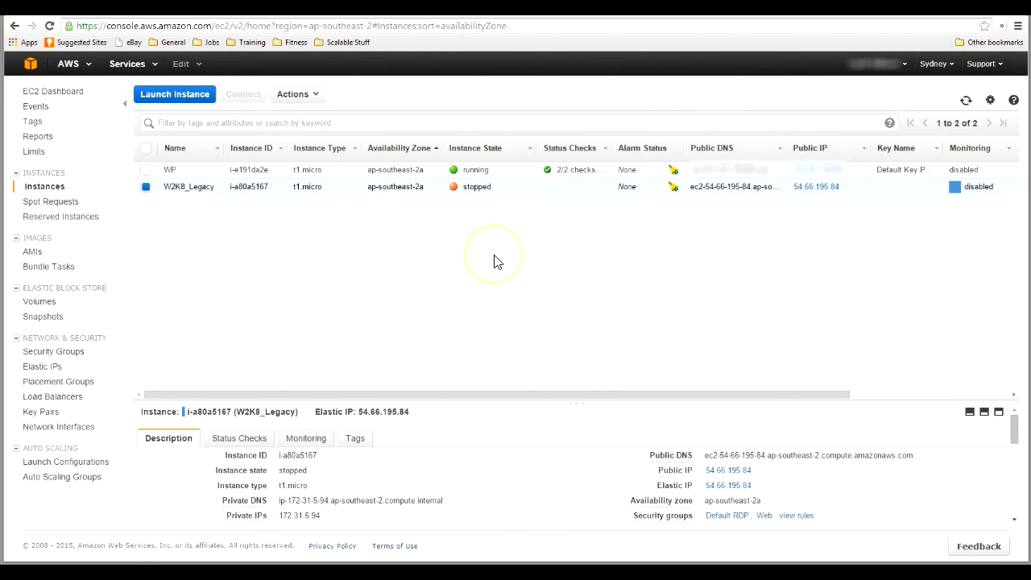
# - Review the security groups assigned to the W2K8_Legacy instance and leave the dialog without assigning any changes
pyautogui.rightClick(211, 187)
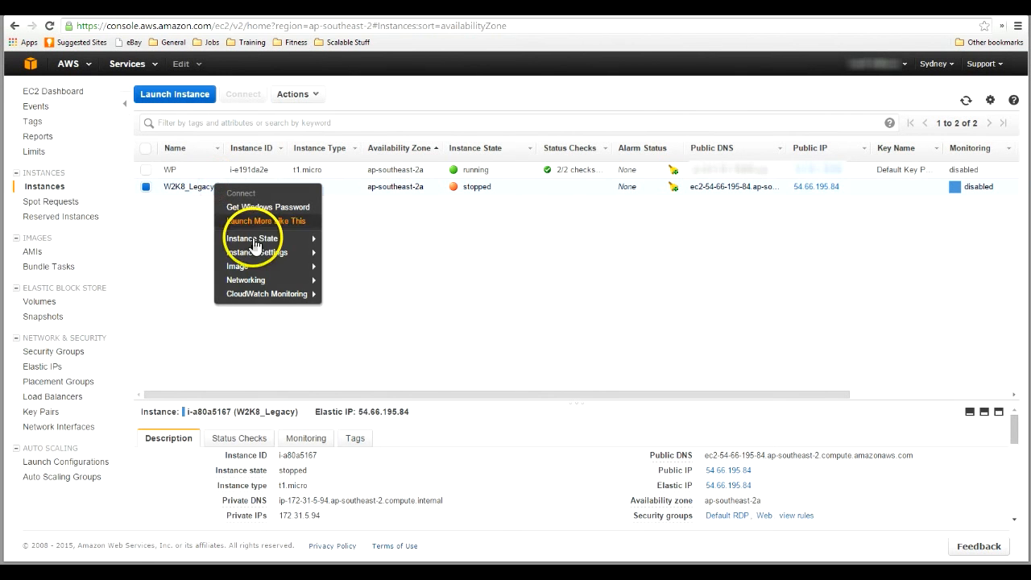
pyautogui.moveTo(283, 282)
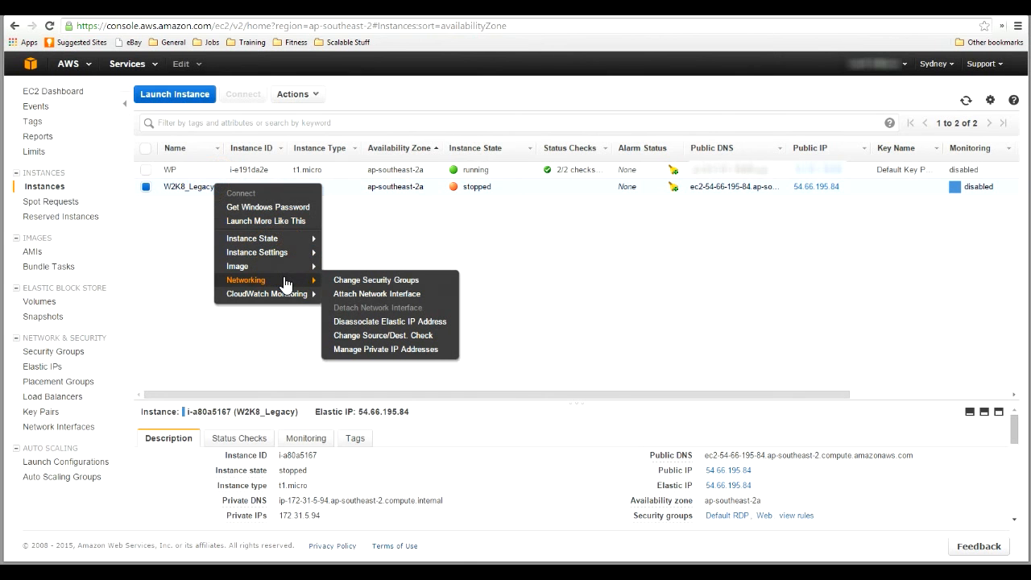
pyautogui.click(340, 279)
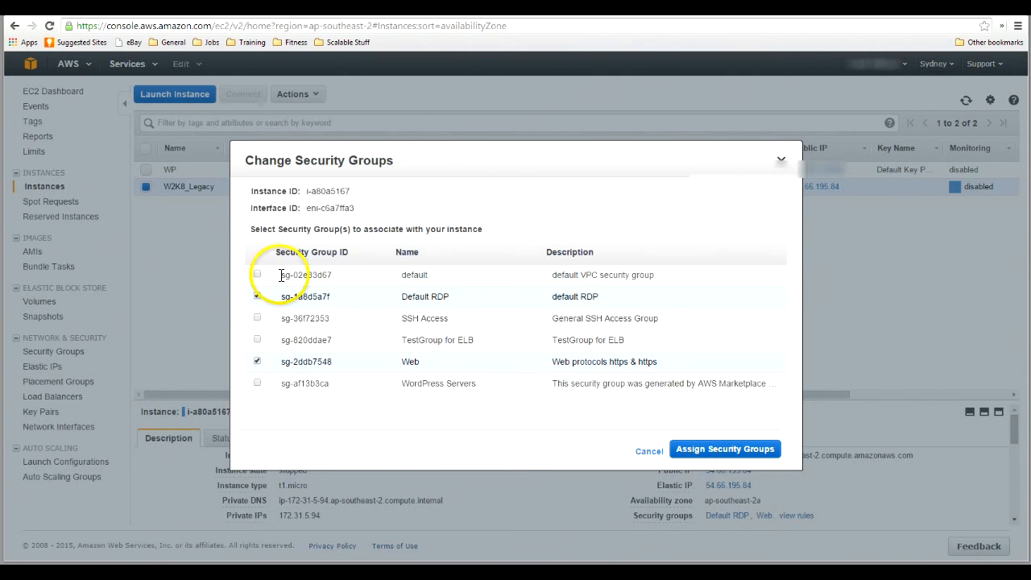
pyautogui.click(258, 296)
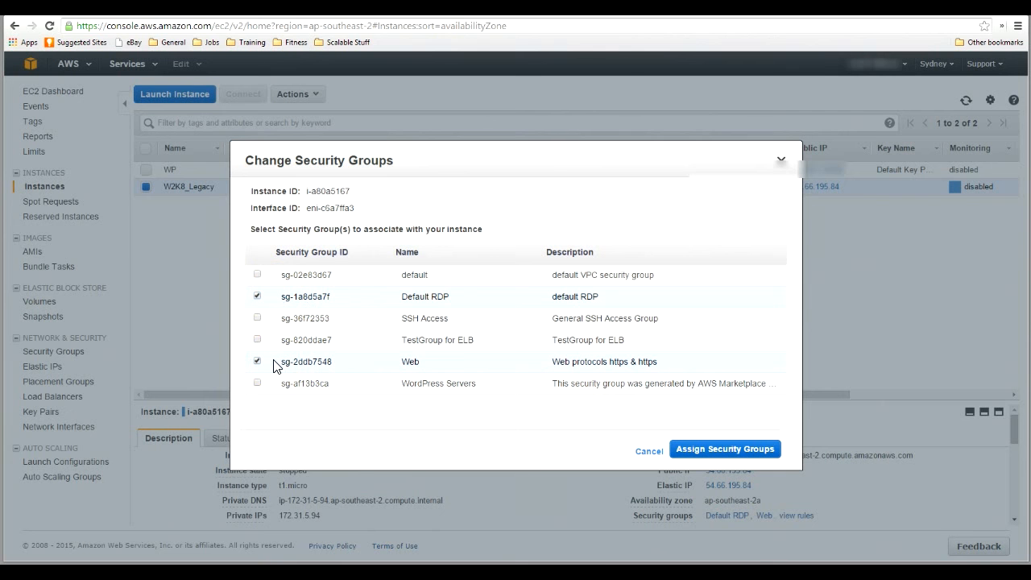
pyautogui.click(283, 280)
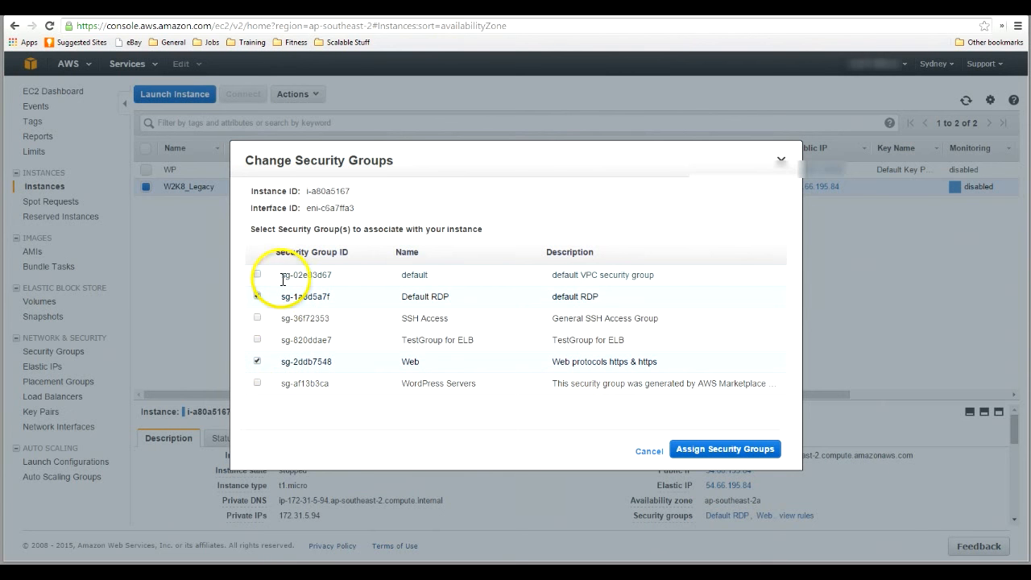
pyautogui.click(646, 453)
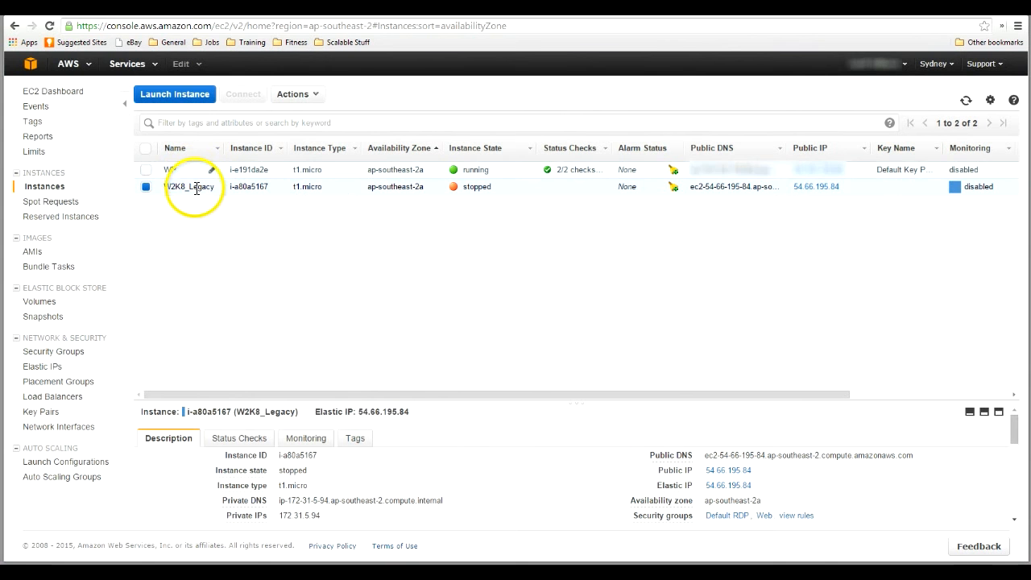
# - Start the stopped W2K8_Legacy instance and confirm the start request
pyautogui.rightClick(197, 193)
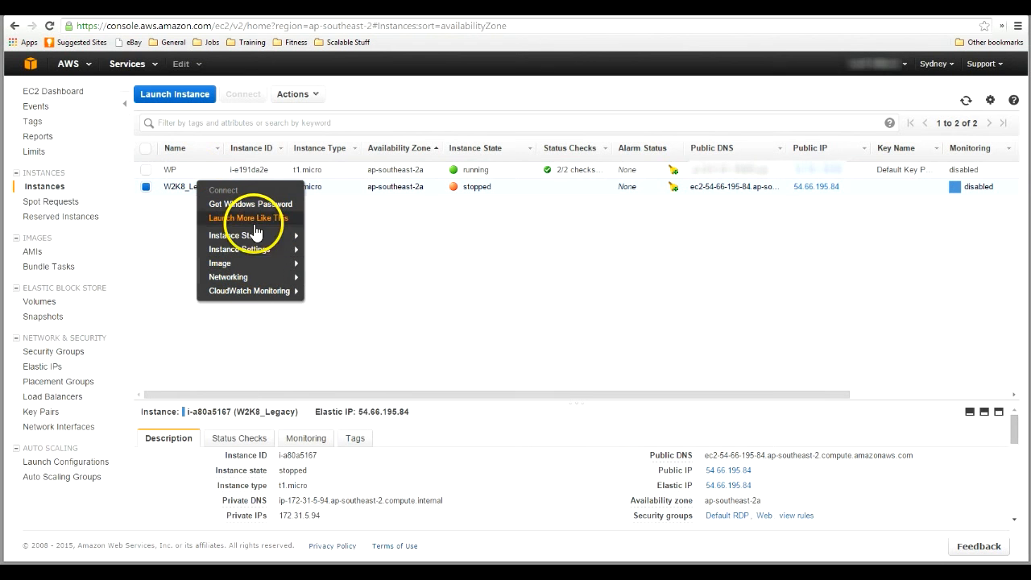
pyautogui.moveTo(258, 244)
pyautogui.click(323, 235)
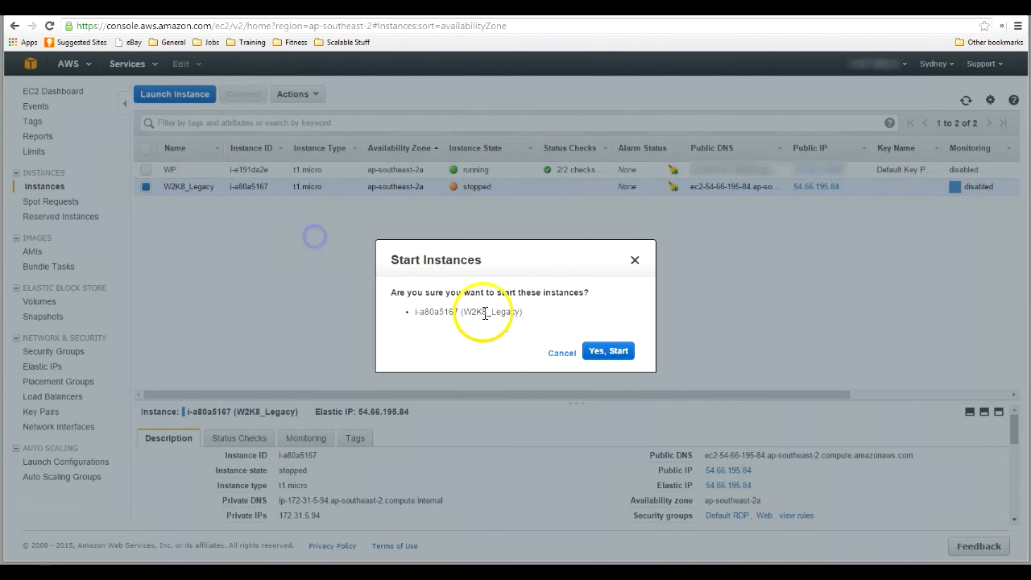
pyautogui.click(614, 352)
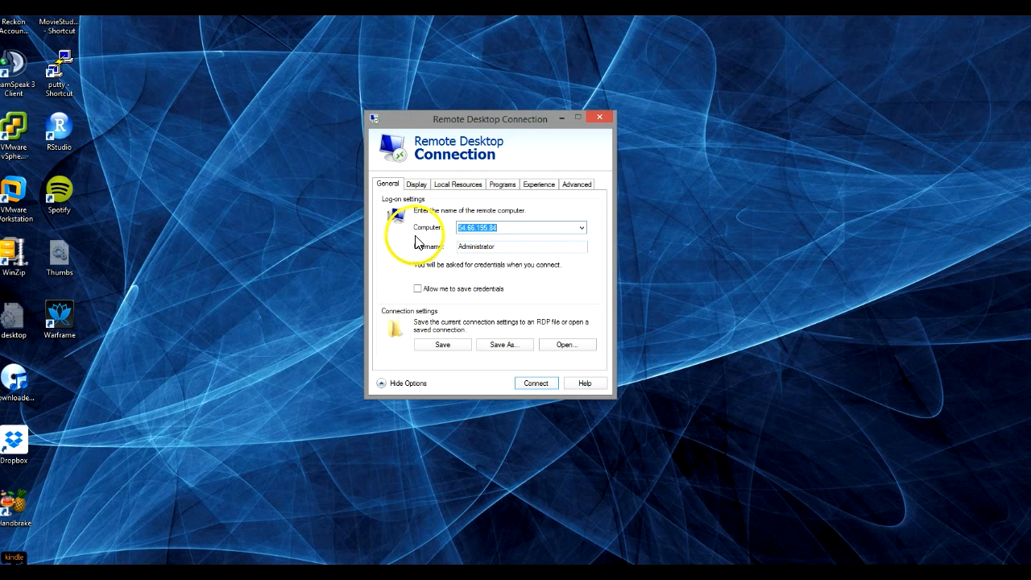
# - Connect to 54.66.195.84 through Remote Desktop as Administrator, entering the account password and accepting the untrusted certificate
pyautogui.click(416, 187)
pyautogui.click(384, 188)
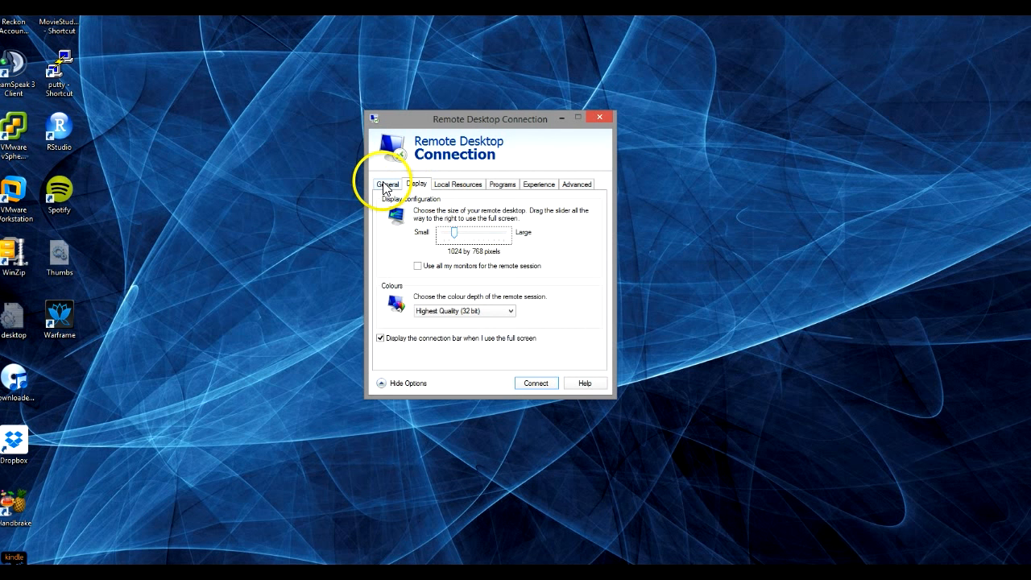
pyautogui.click(535, 383)
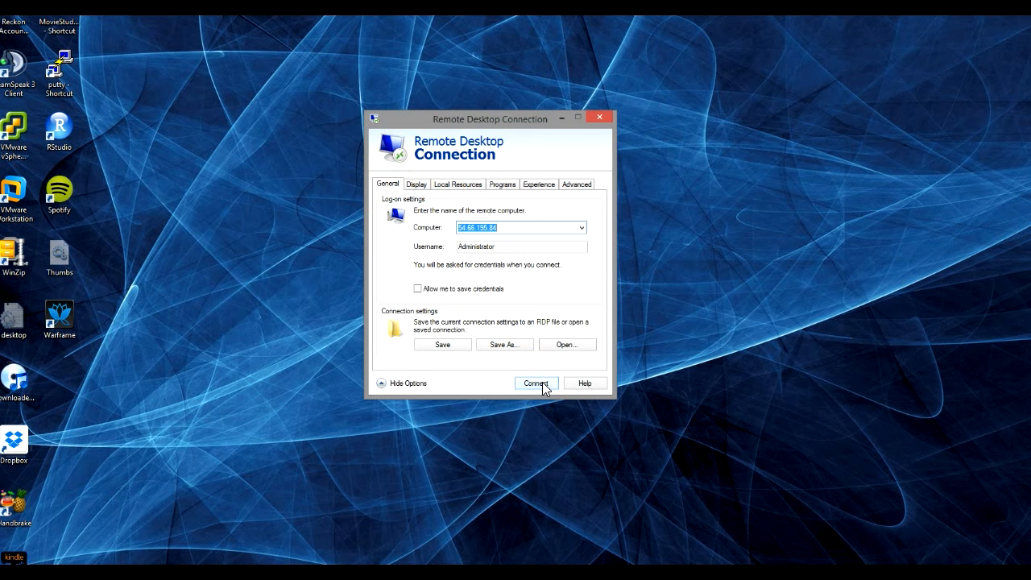
pyautogui.click(556, 323)
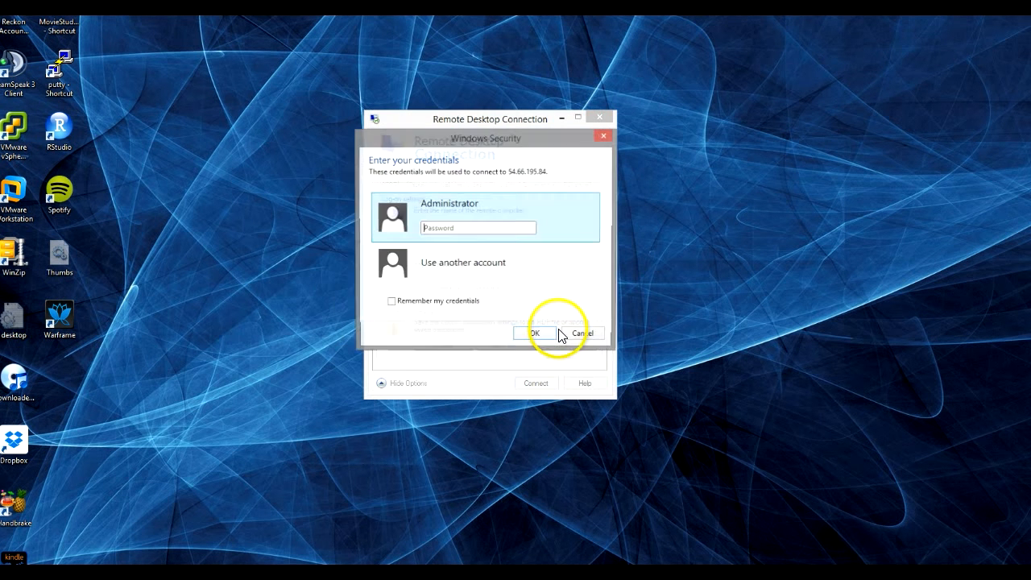
pyautogui.write('•••')
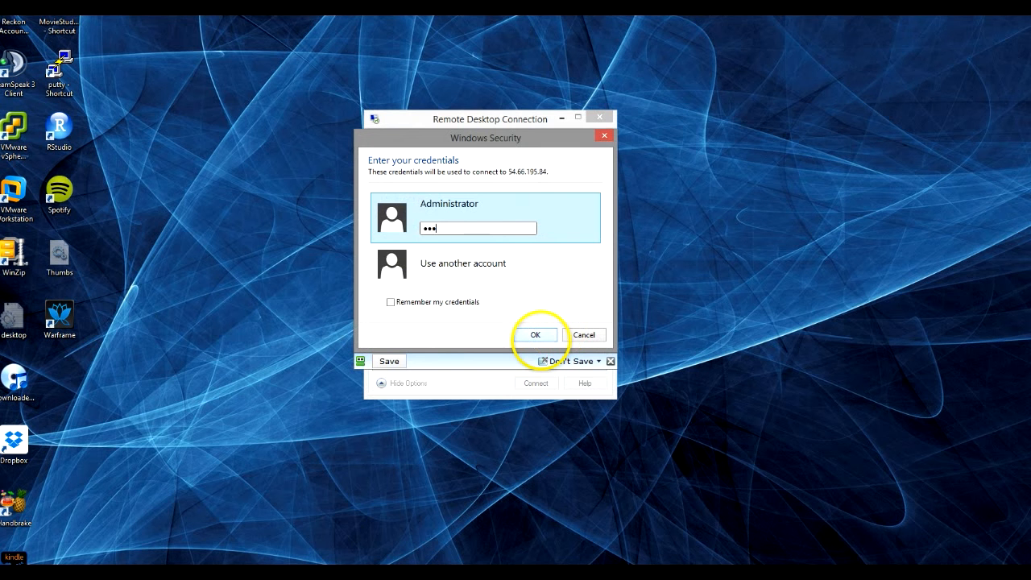
pyautogui.write('••••••')
pyautogui.click(540, 338)
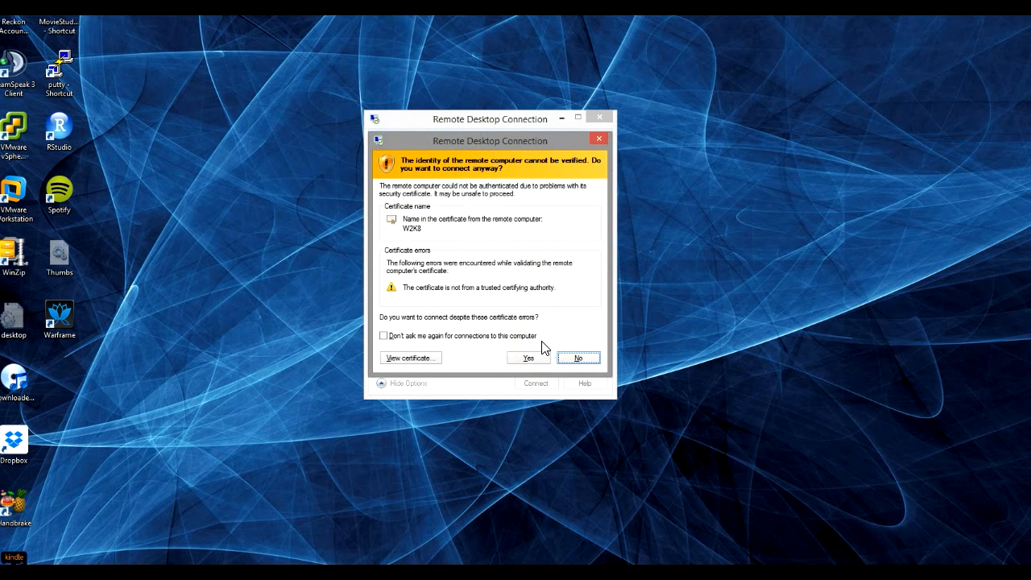
pyautogui.click(540, 359)
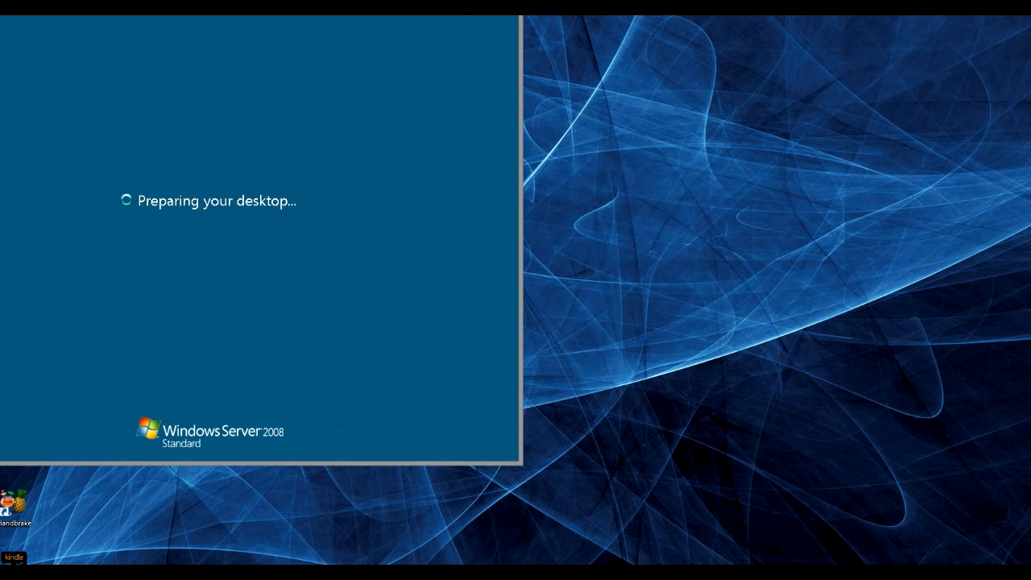
# - Reposition and enlarge the Remote Desktop window to show the whole remote desktop, and minimise Server Manager
pyautogui.moveTo(315, 2); pyautogui.dragTo(512, 72)
pyautogui.moveTo(445, 72); pyautogui.dragTo(299, 78)
pyautogui.moveTo(596, 424); pyautogui.dragTo(816, 553)
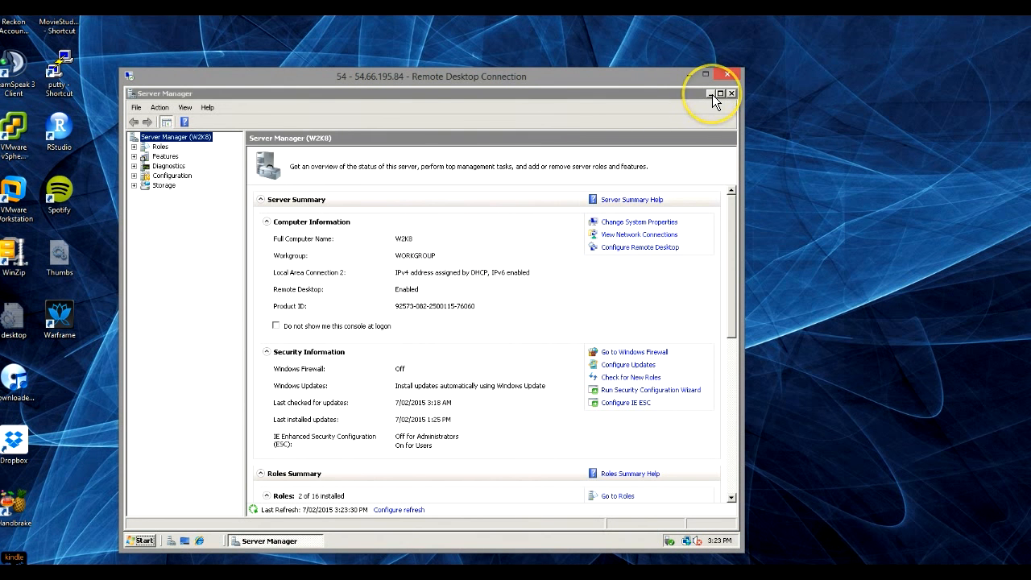
pyautogui.click(710, 94)
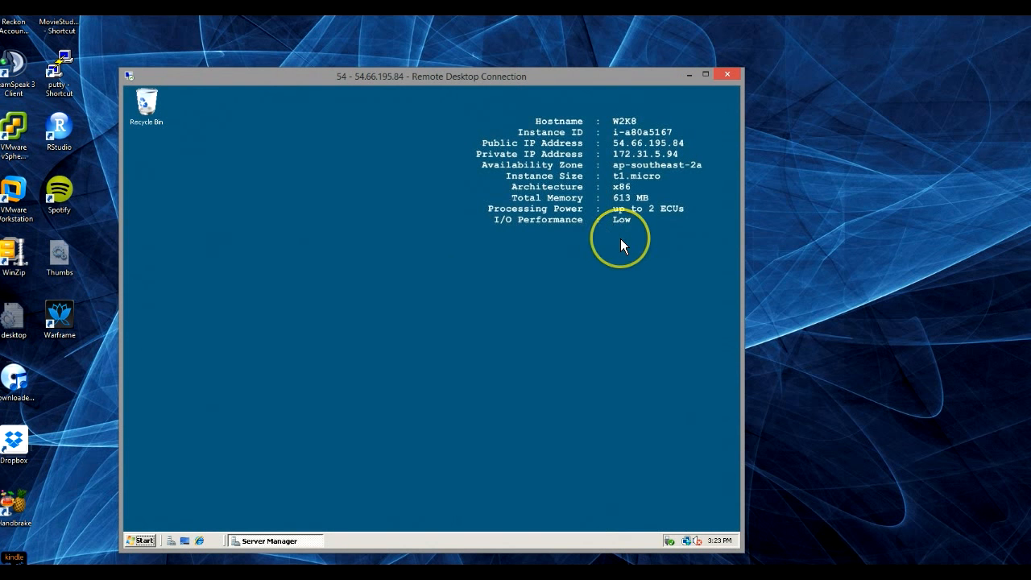
# - Check the Administrator's Documents folder on the remote server in Windows Explorer, then minimise the folder and the remote session
pyautogui.click(139, 541)
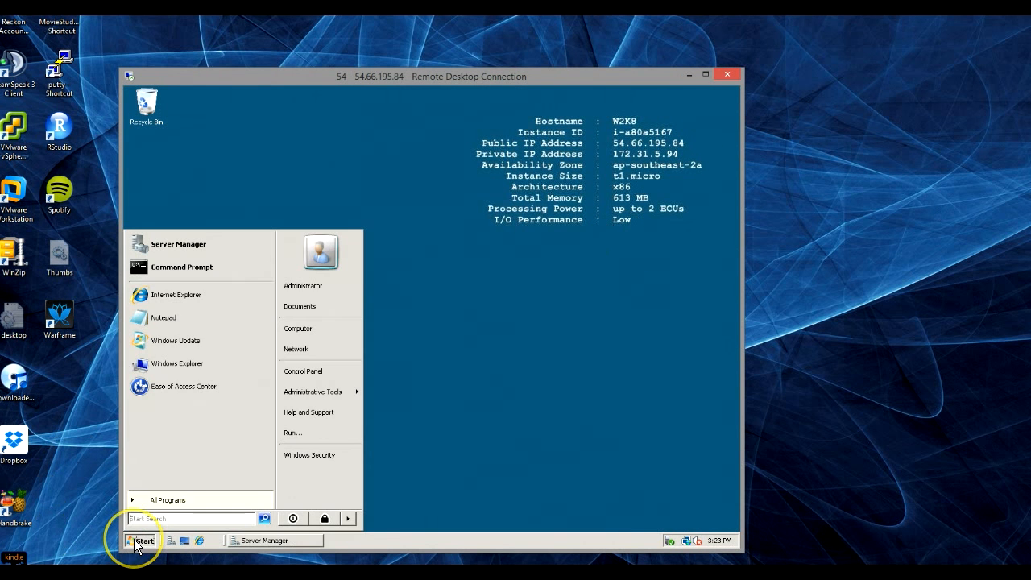
pyautogui.click(161, 364)
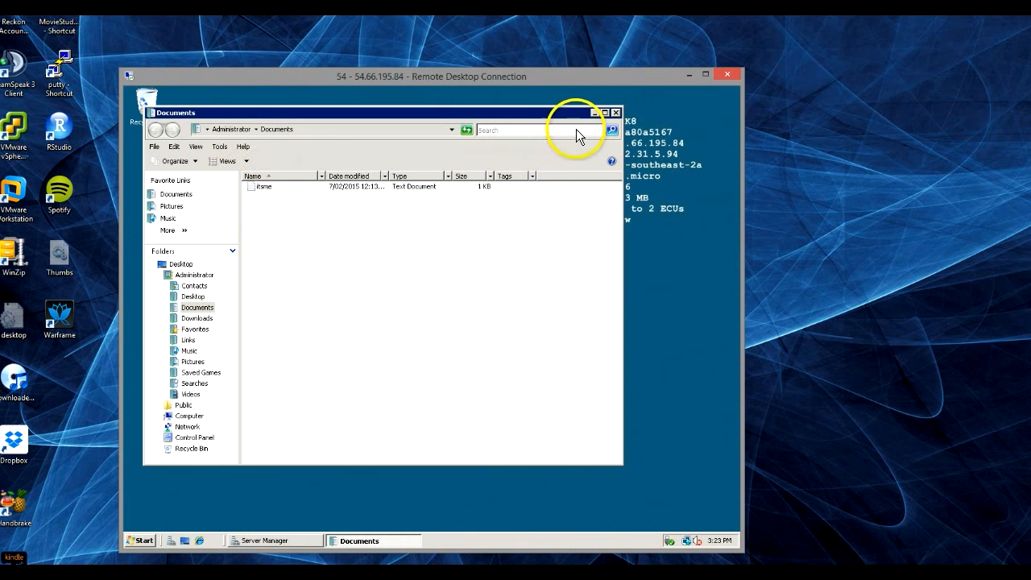
pyautogui.click(594, 114)
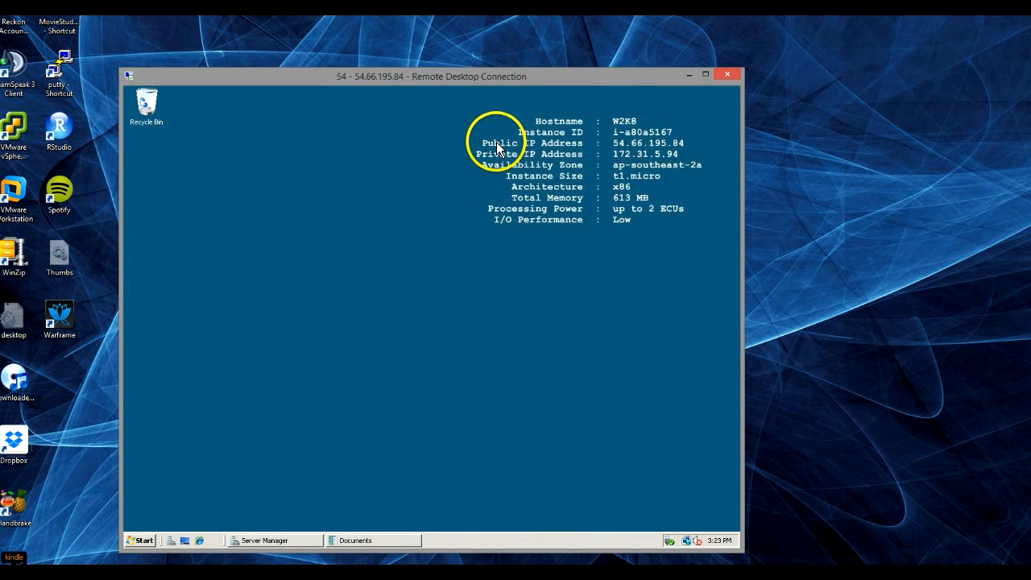
pyautogui.click(688, 76)
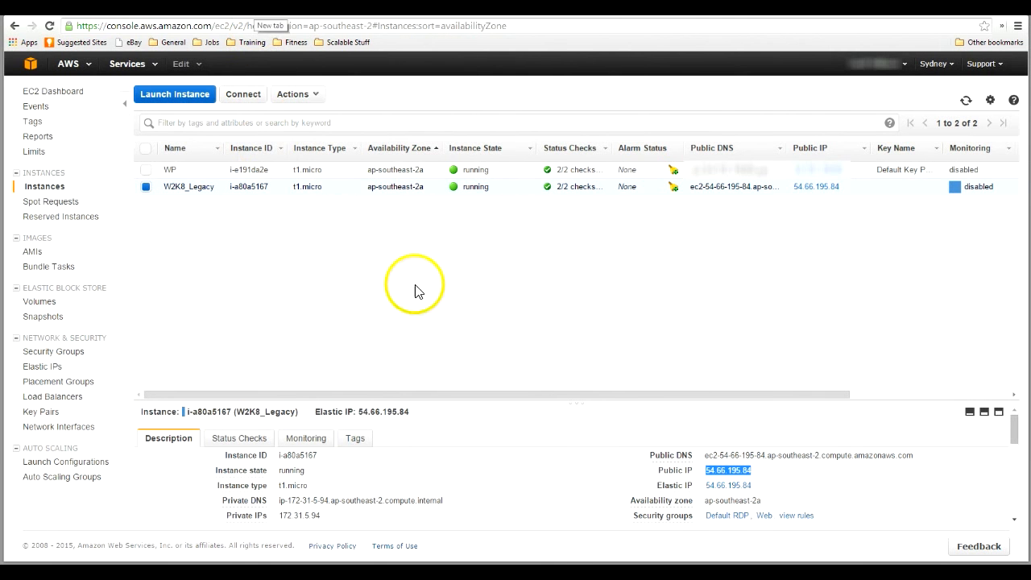
pyautogui.rightClick(731, 474)
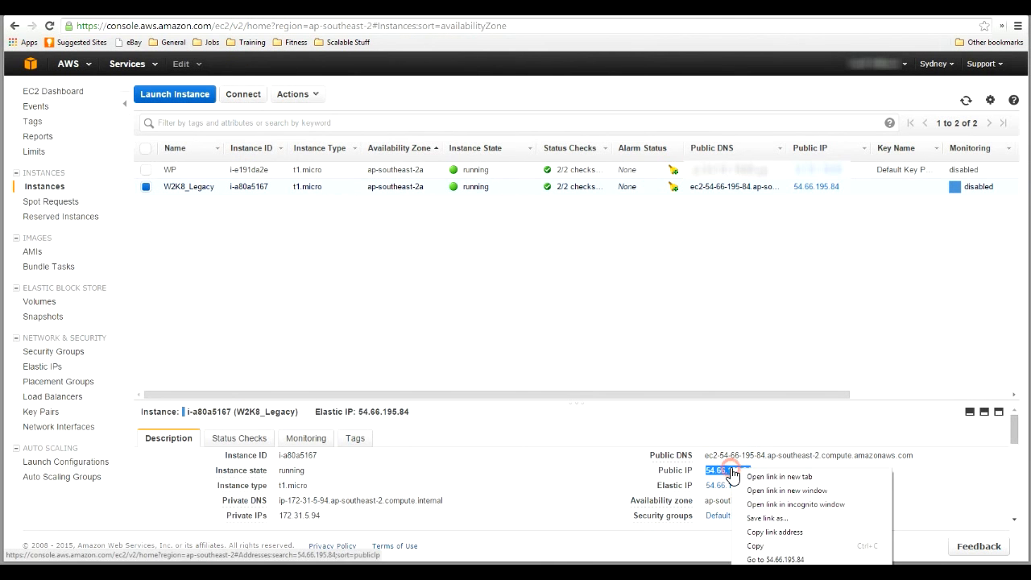
pyautogui.click(760, 546)
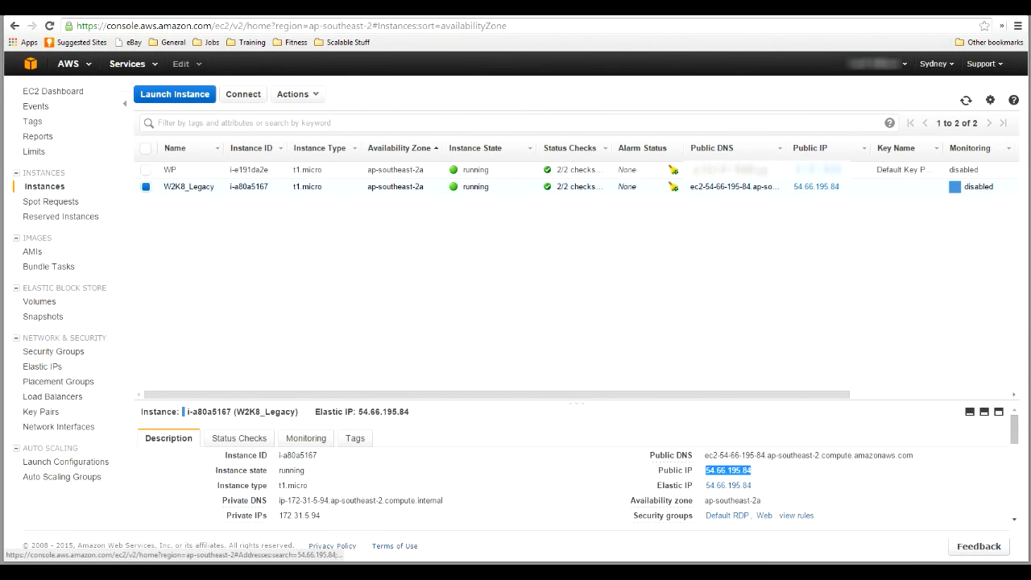
pyautogui.hotkey('ctrl', 't')
pyautogui.hotkey('ctrl', 'v')
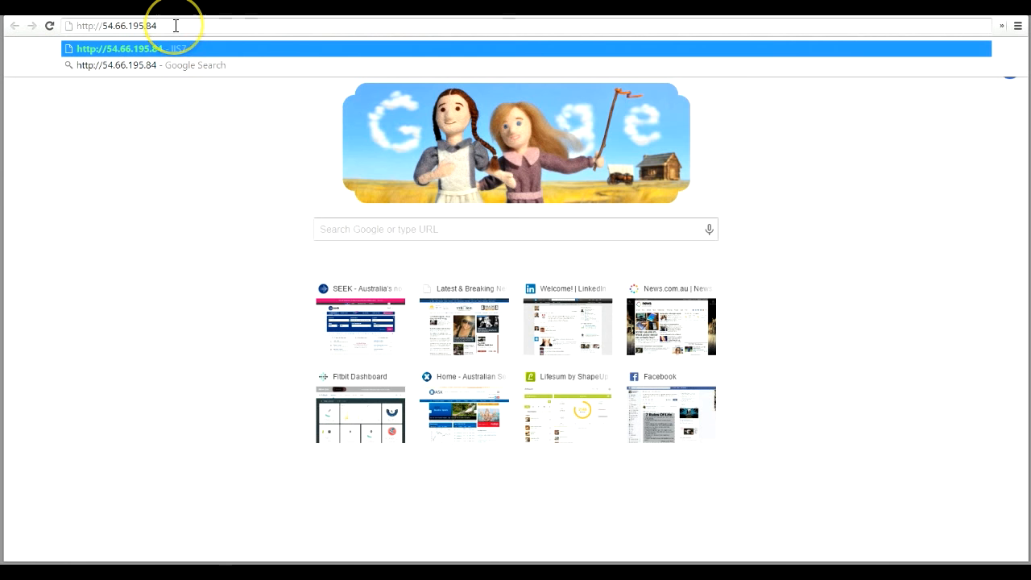
pyautogui.press('Return')
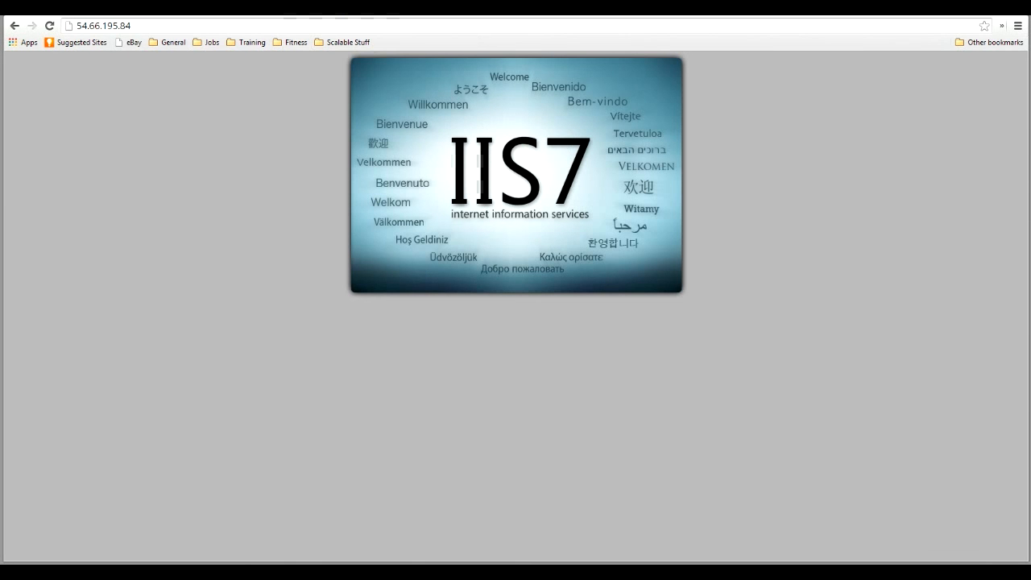
pyautogui.click(294, 10)
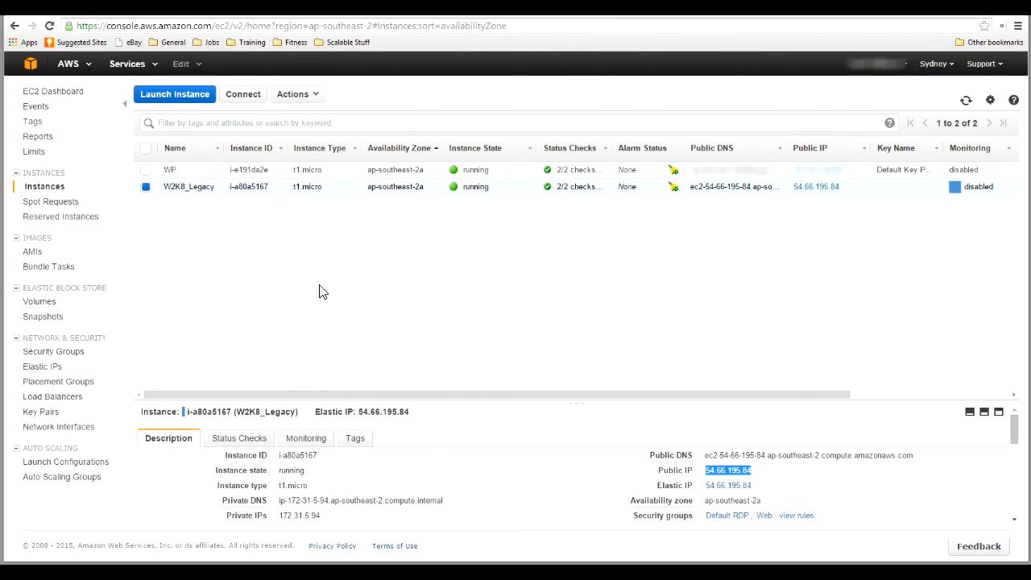